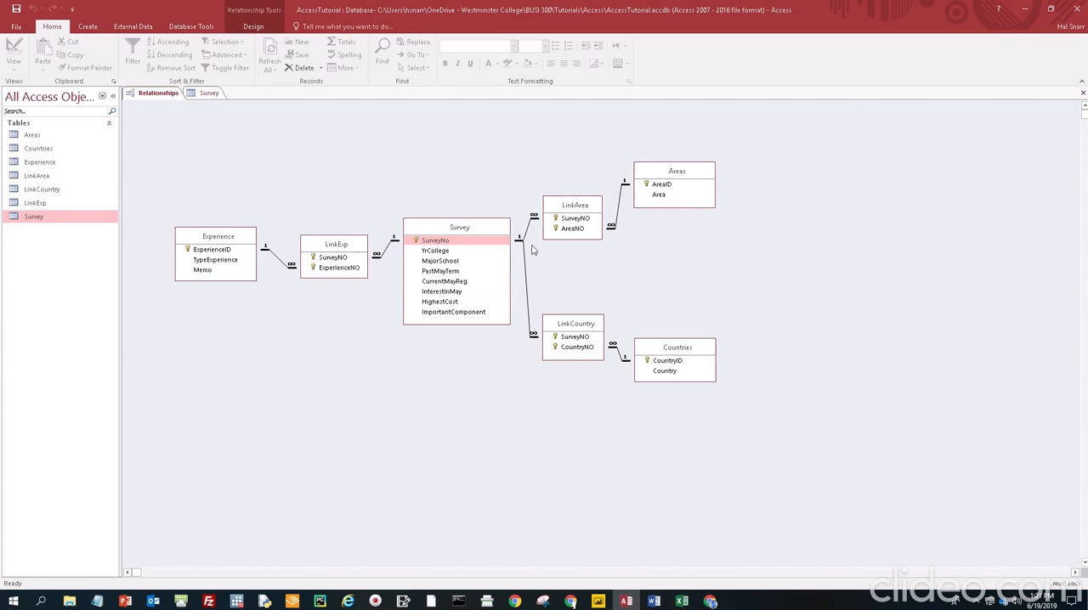
Save the Survey table when opening it and look through its records in datasheet view
double_click(42, 217)
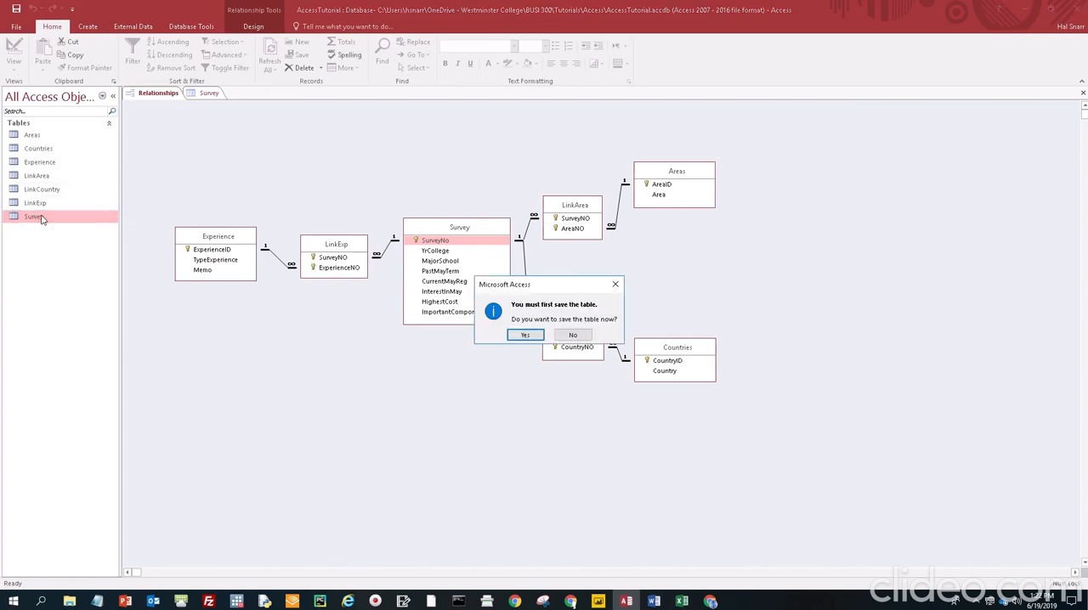
left_click(516, 336)
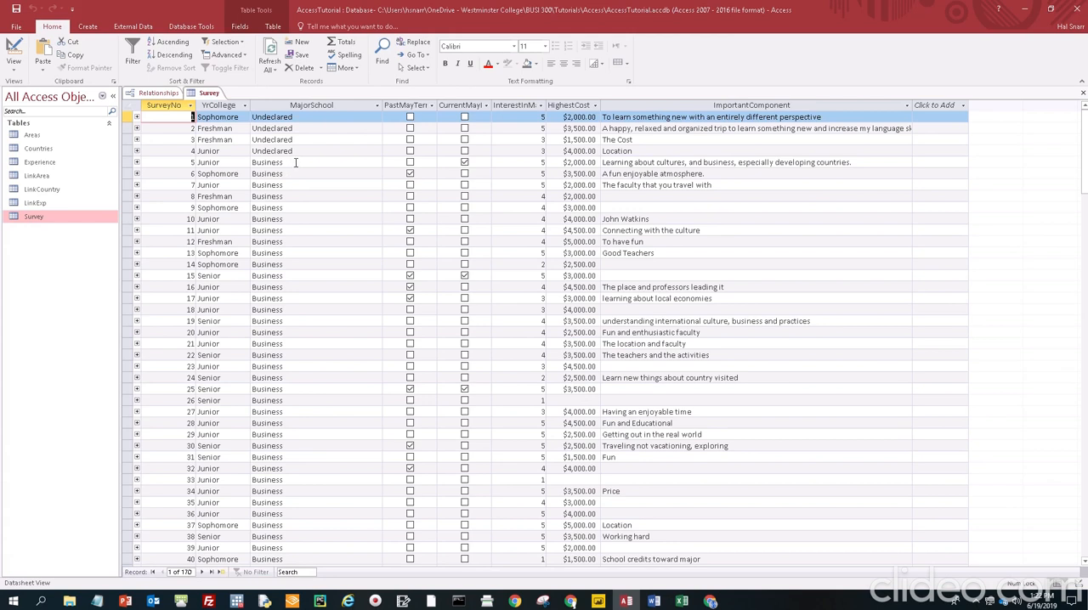
scroll(299, 165, "down", 20)
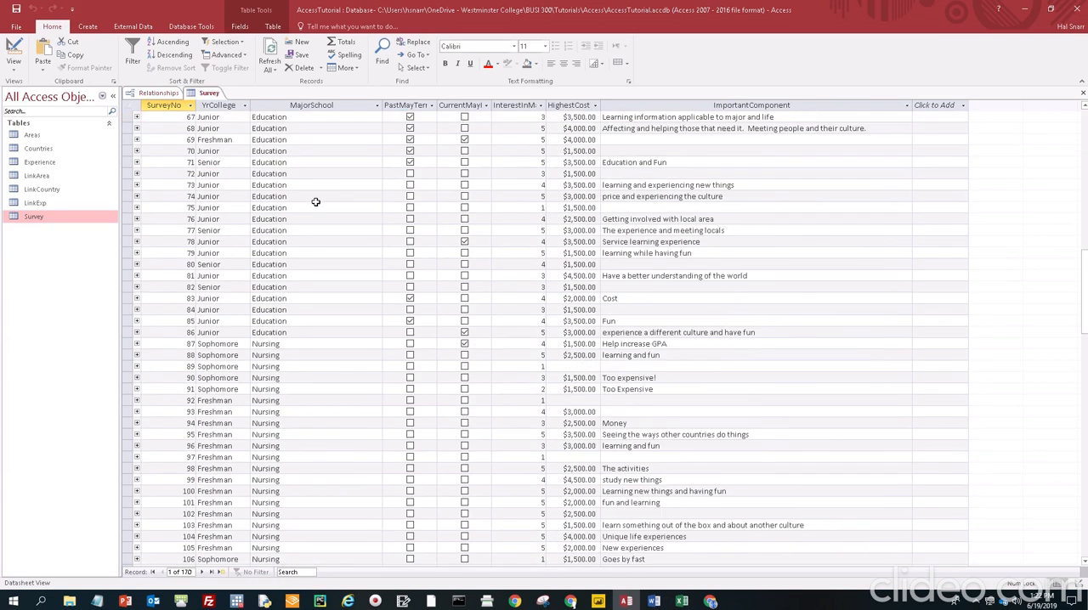
scroll(316, 201, "up", 20)
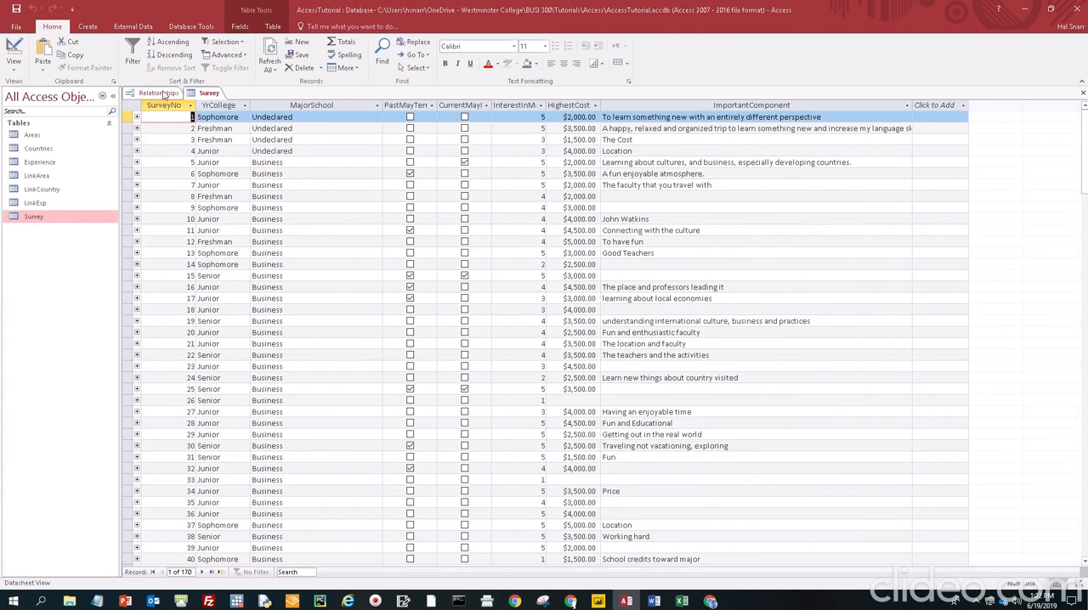
Set MajorSchool's lookup list to Gore School of Business, School of Education, School of Nursing, School of Arts & Sciences and Undeclared, and save the Survey design
right_click(206, 94)
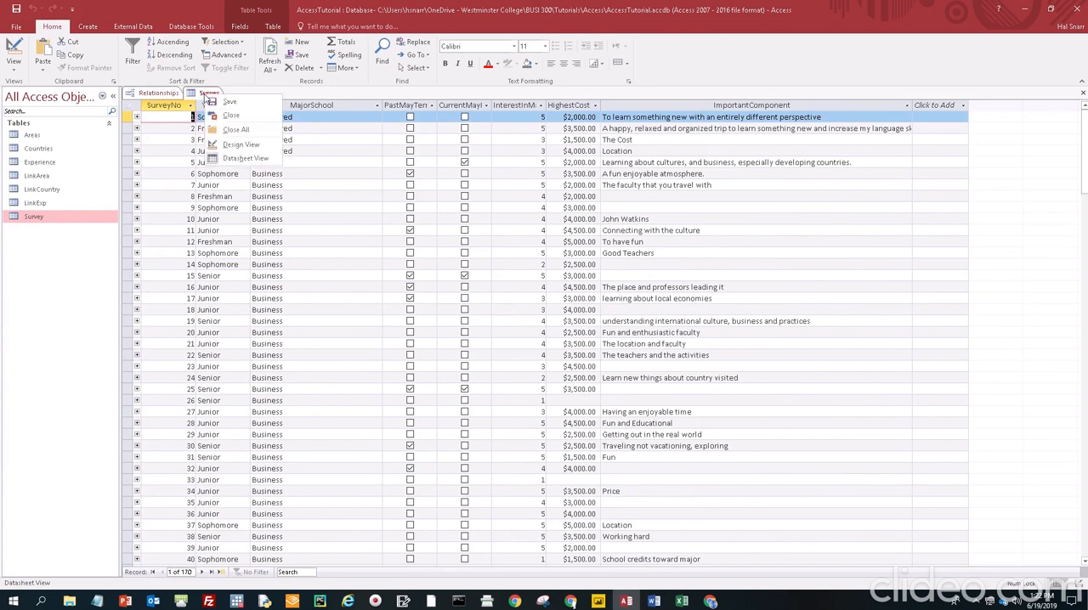
left_click(244, 145)
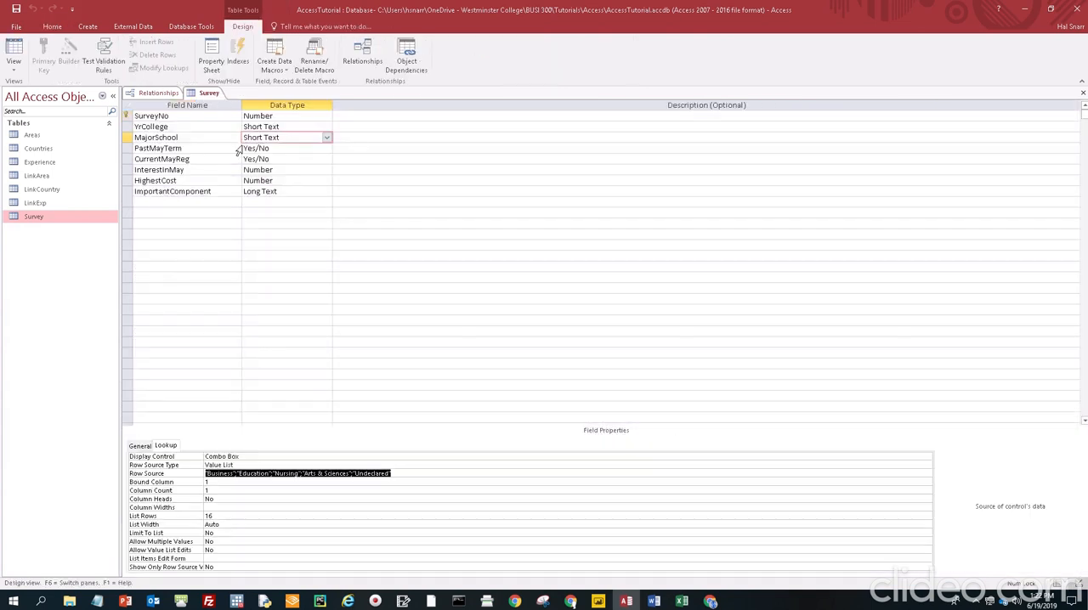
left_click(405, 474)
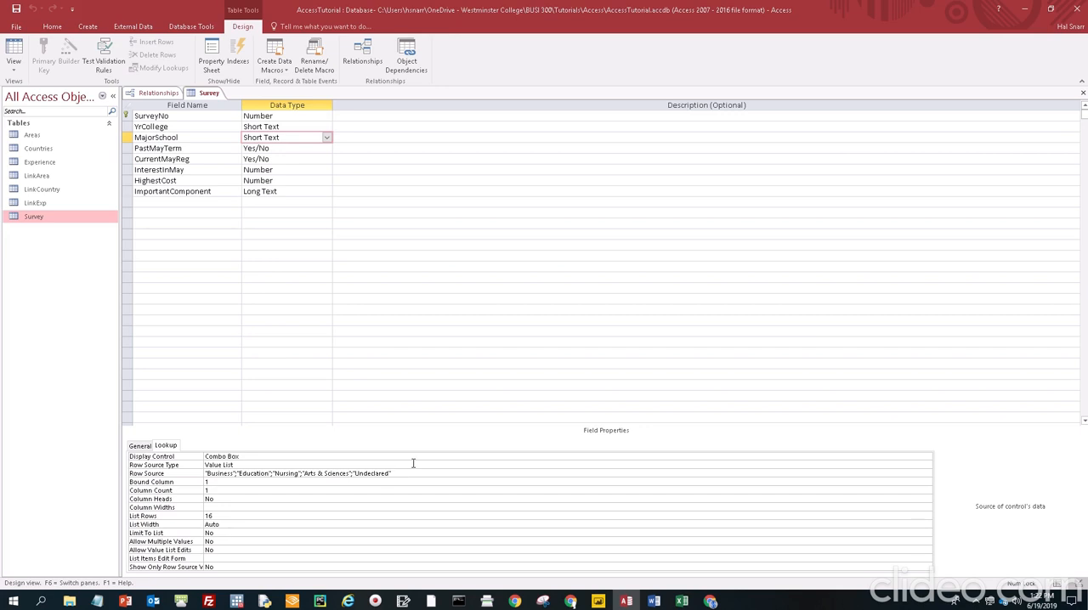
left_click_drag(398, 473, 176, 468)
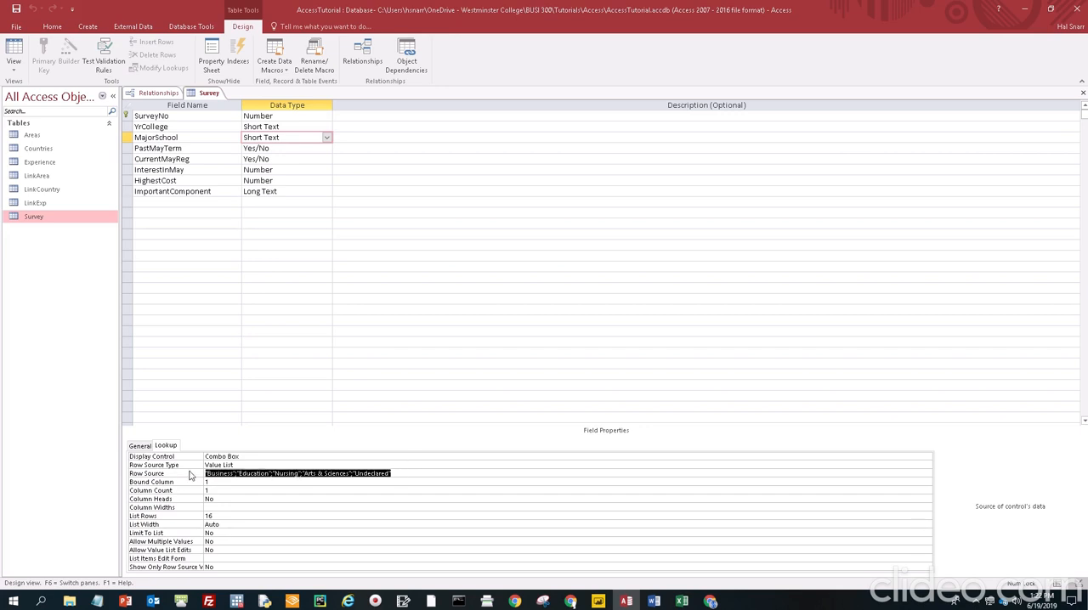
type("\"Gore School of Business\";\"School of Education\";\"School of Nursing\";\"School of Arts & Sciences\";\"Undeclared\"")
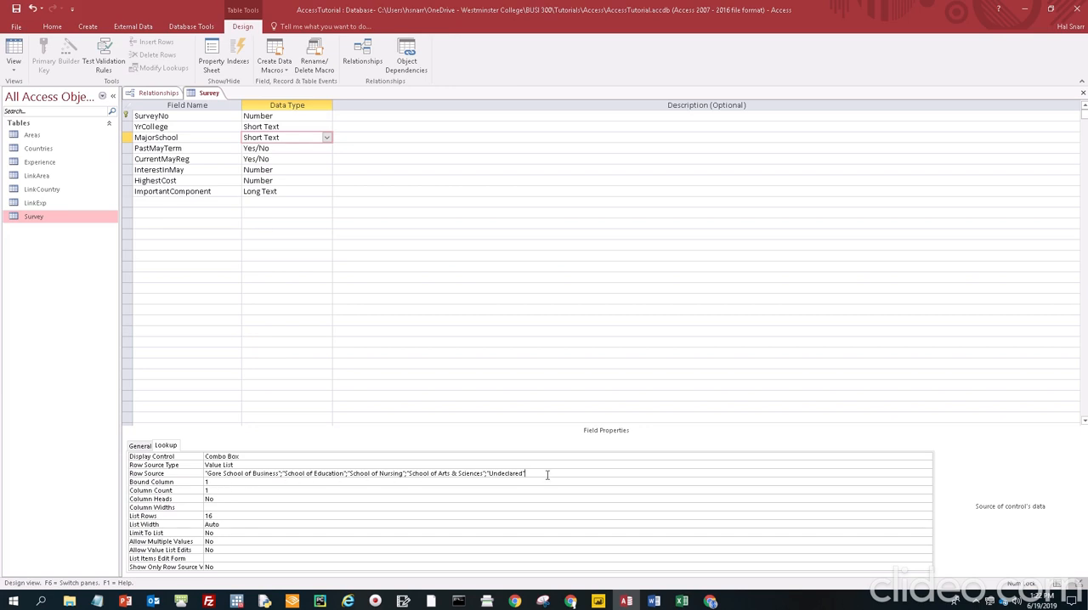
left_click(1082, 92)
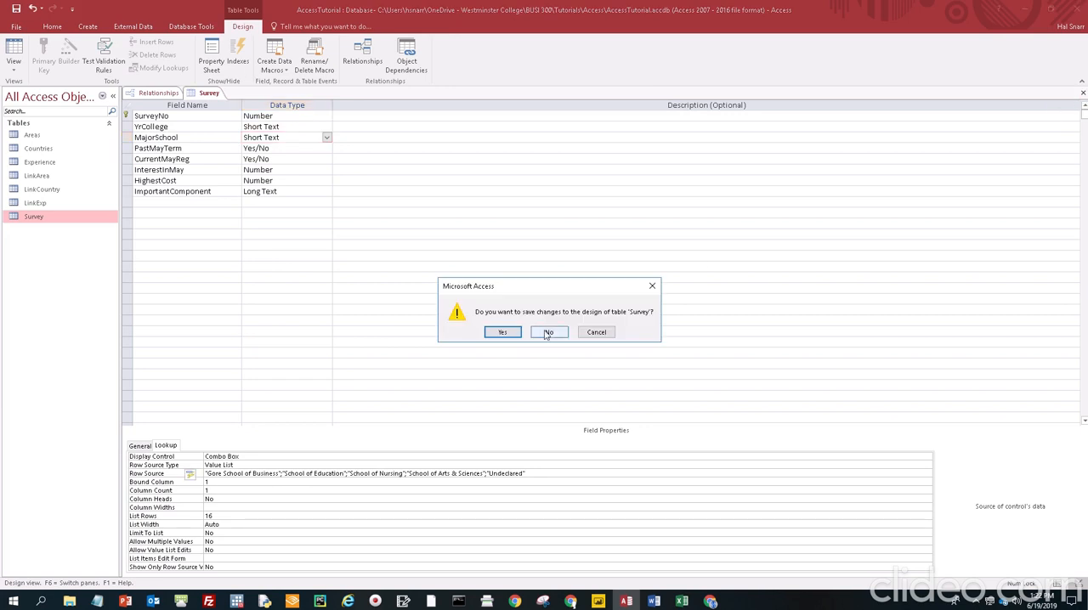
left_click(503, 333)
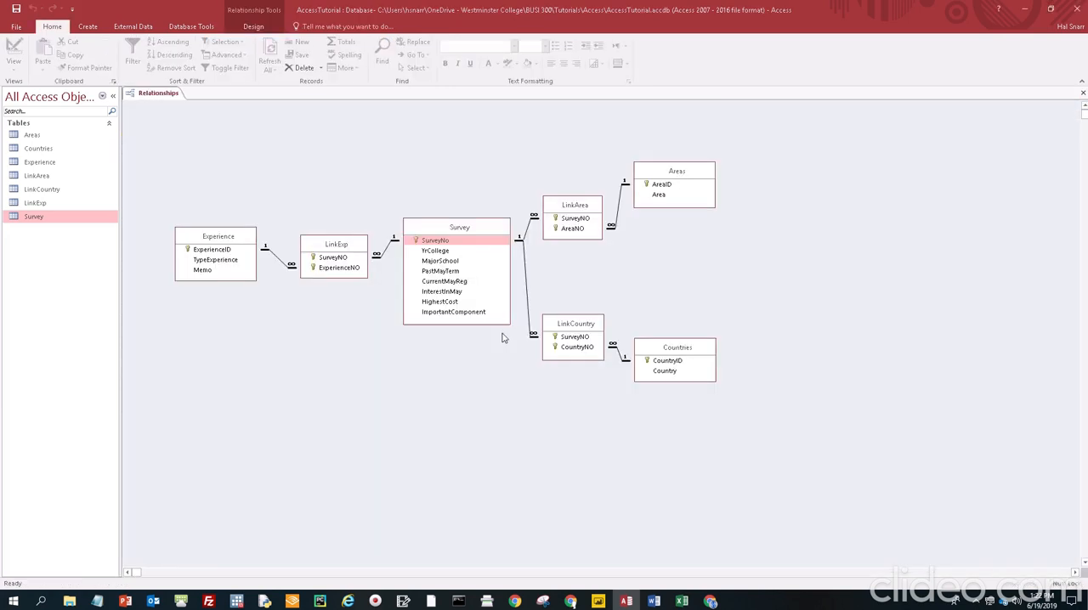
Reopen the Survey table and check which MajorSchool choices are offered in the new blank record
double_click(40, 218)
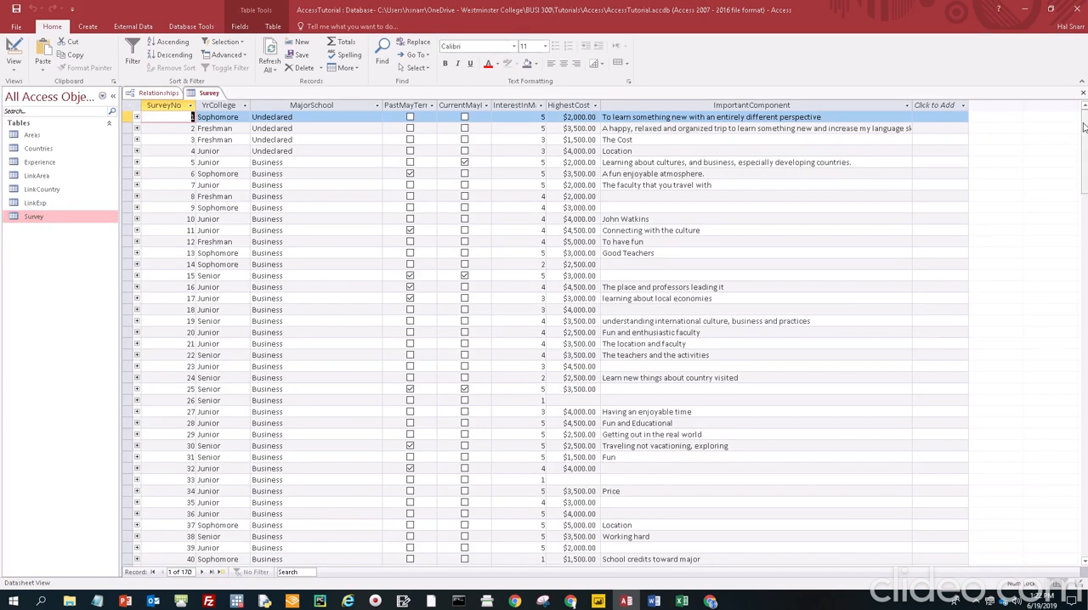
left_click_drag(1083, 136, 940, 454)
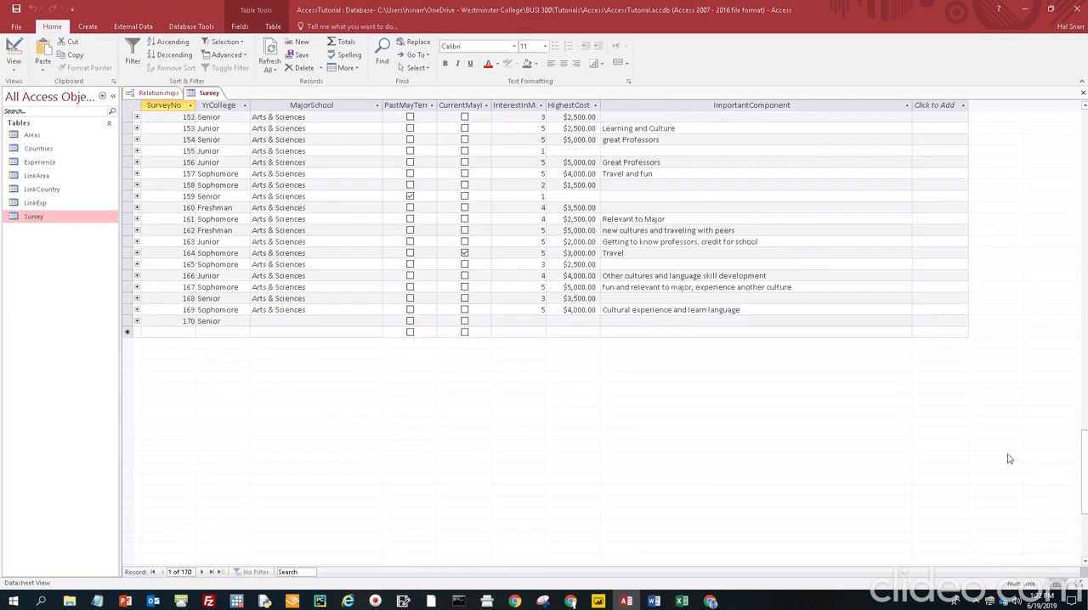
left_click(317, 331)
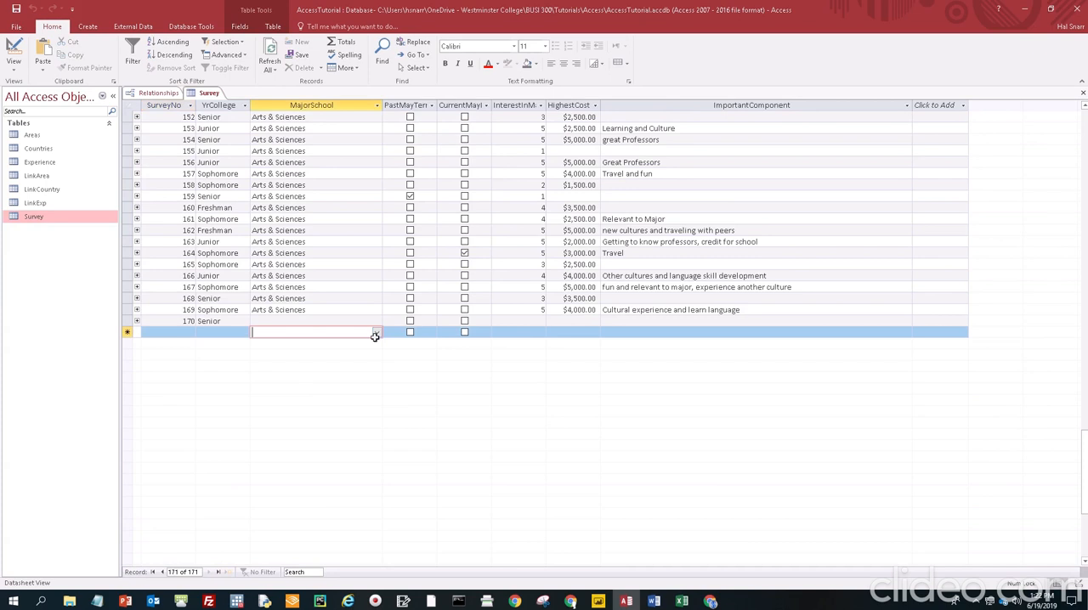
left_click(378, 333)
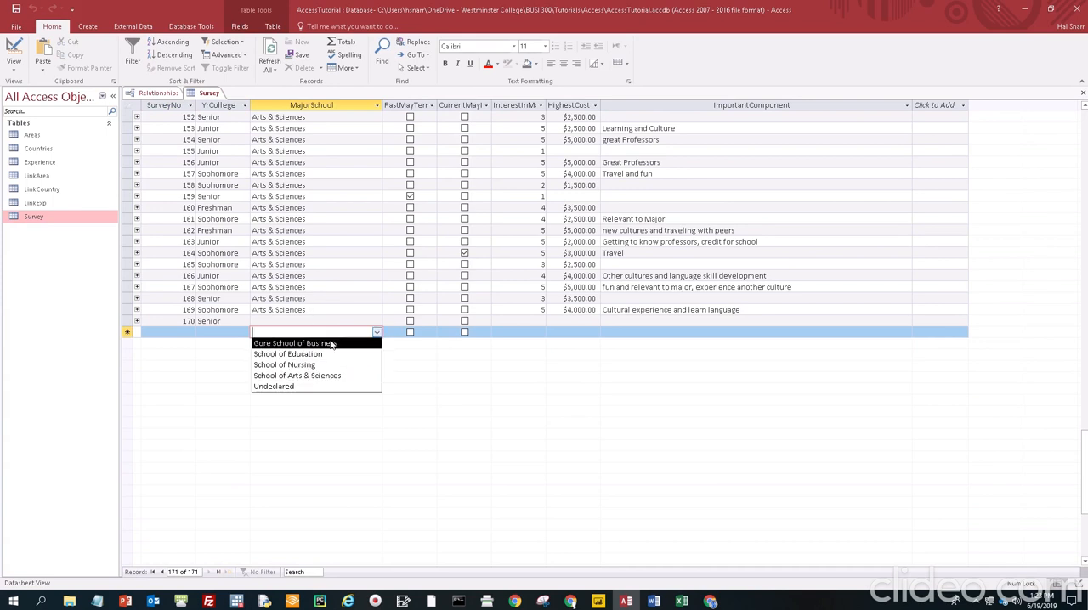
left_click(351, 299)
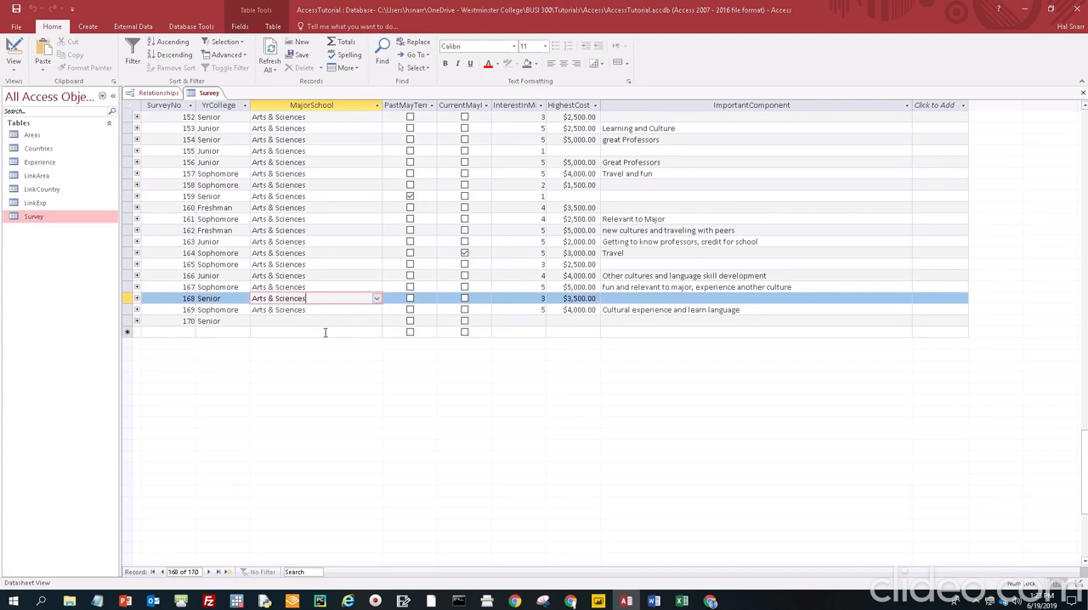
left_click(377, 332)
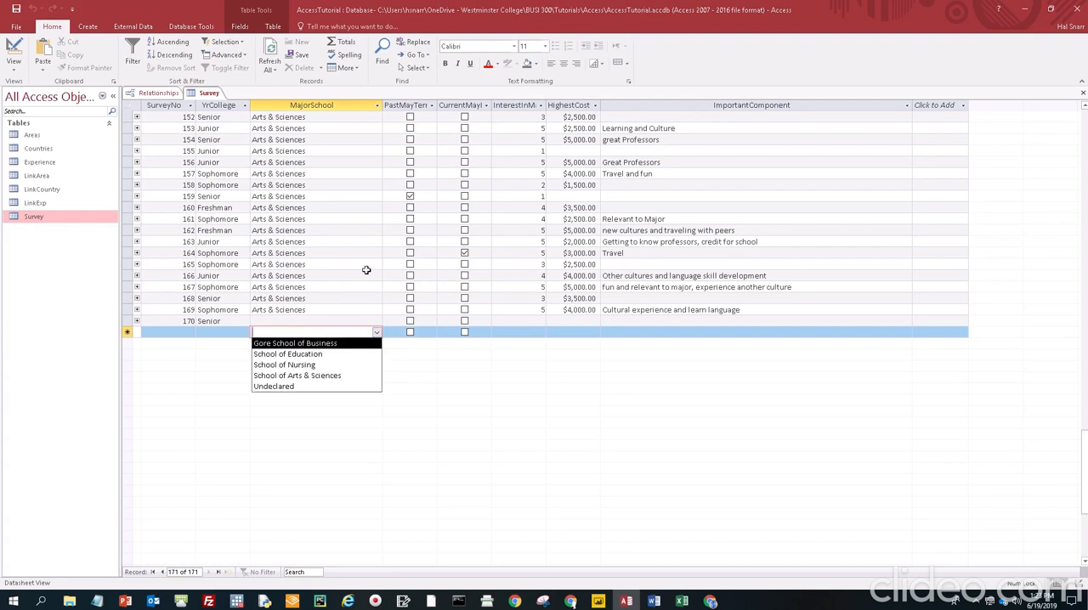
Replace every "Business" entry in the MajorSchool field with "Gore School of Business"
left_click(1084, 466)
left_click_drag(1083, 466, 1084, 143)
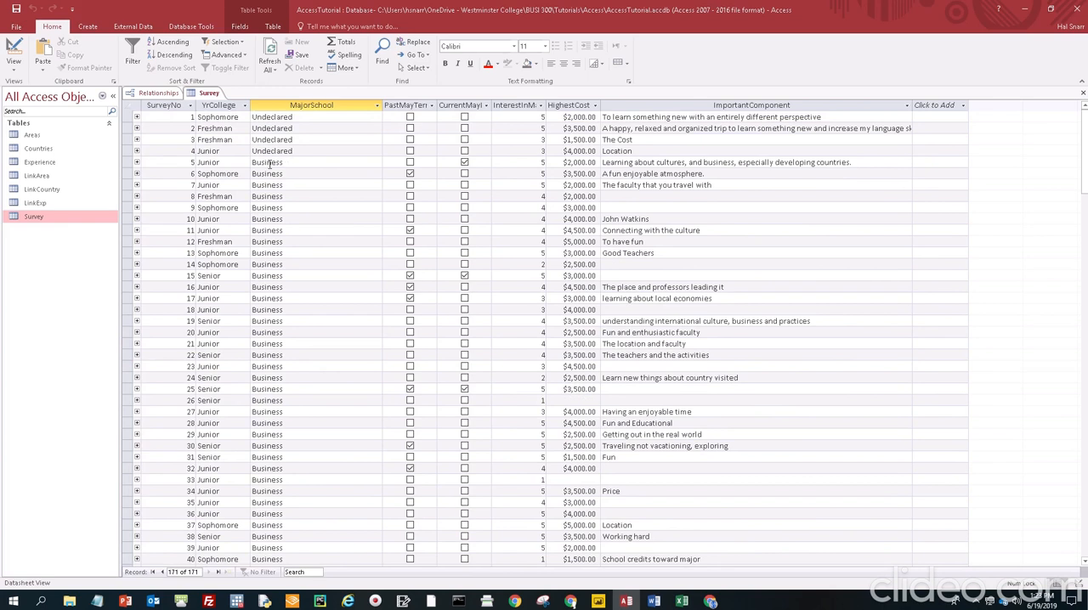
double_click(270, 163)
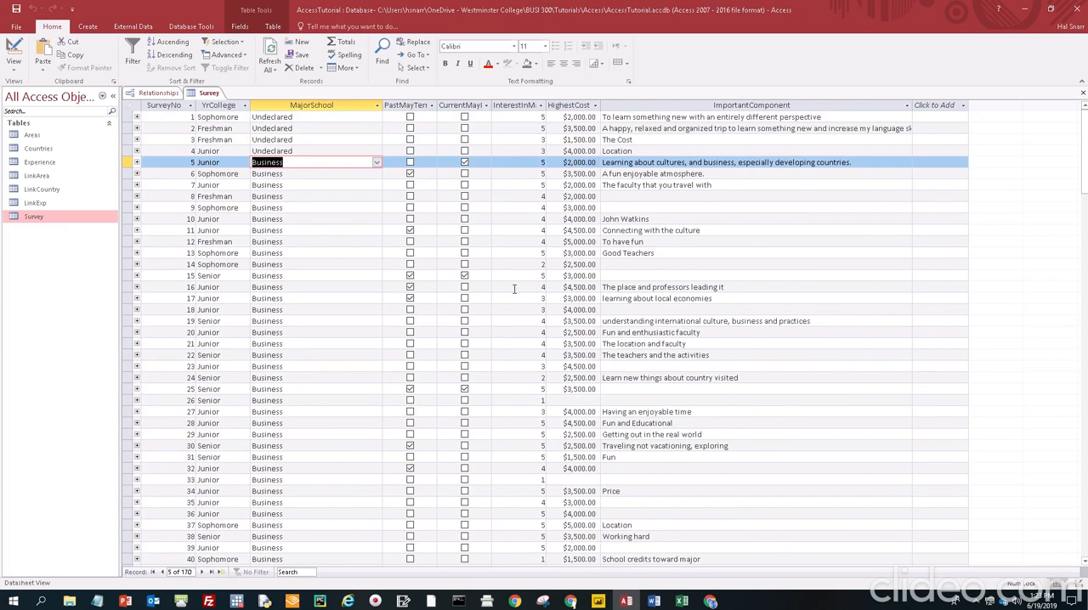
key("ctrl+h")
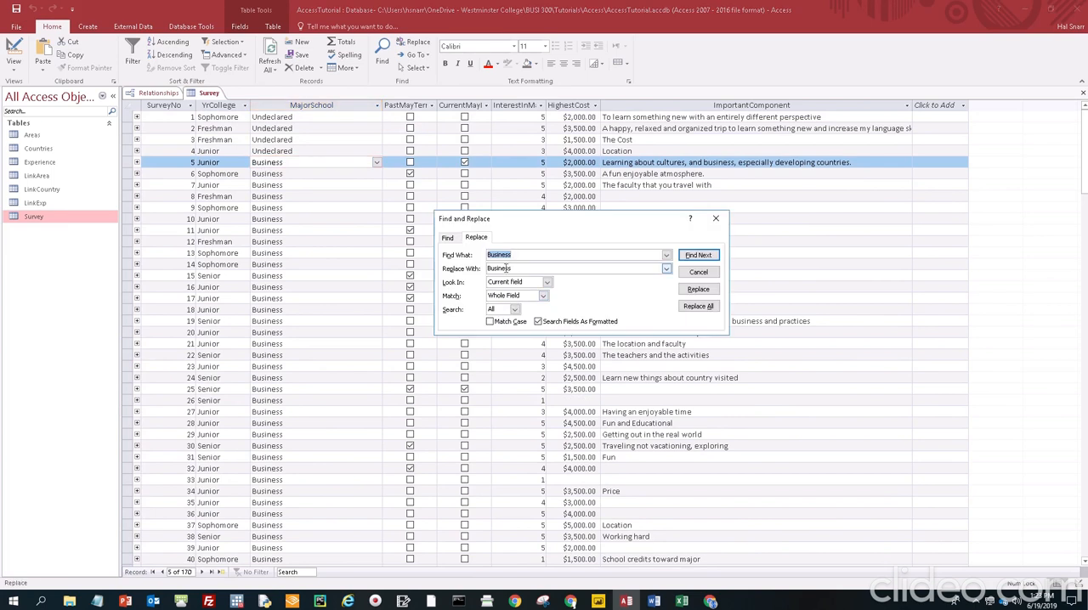
double_click(502, 269)
key("Left")
type("Gore School of")
left_click(699, 307)
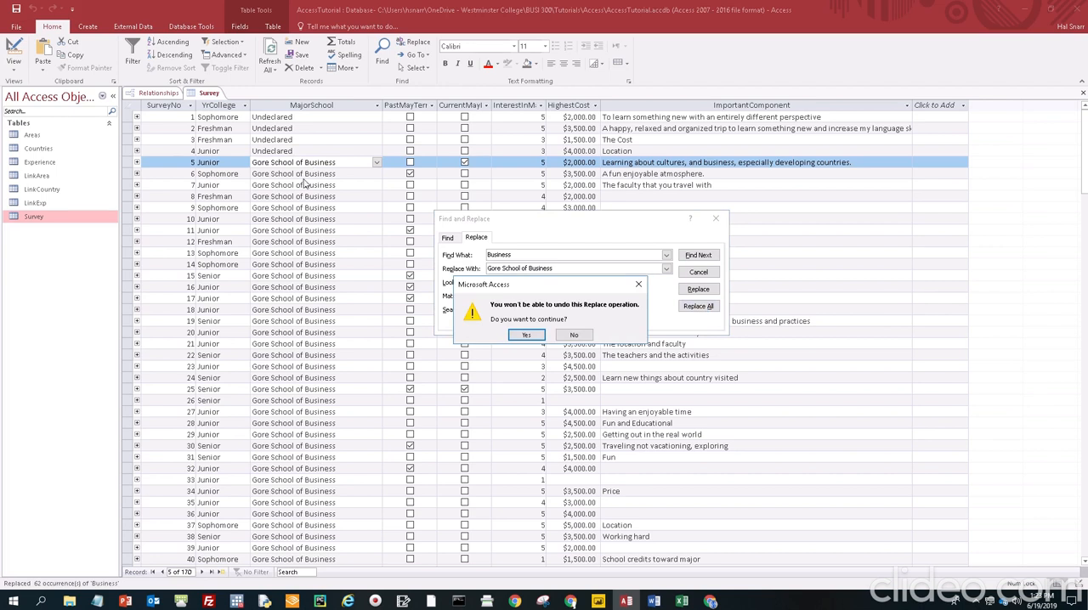
scroll(274, 369, "down", 4)
scroll(274, 369, "down", 14)
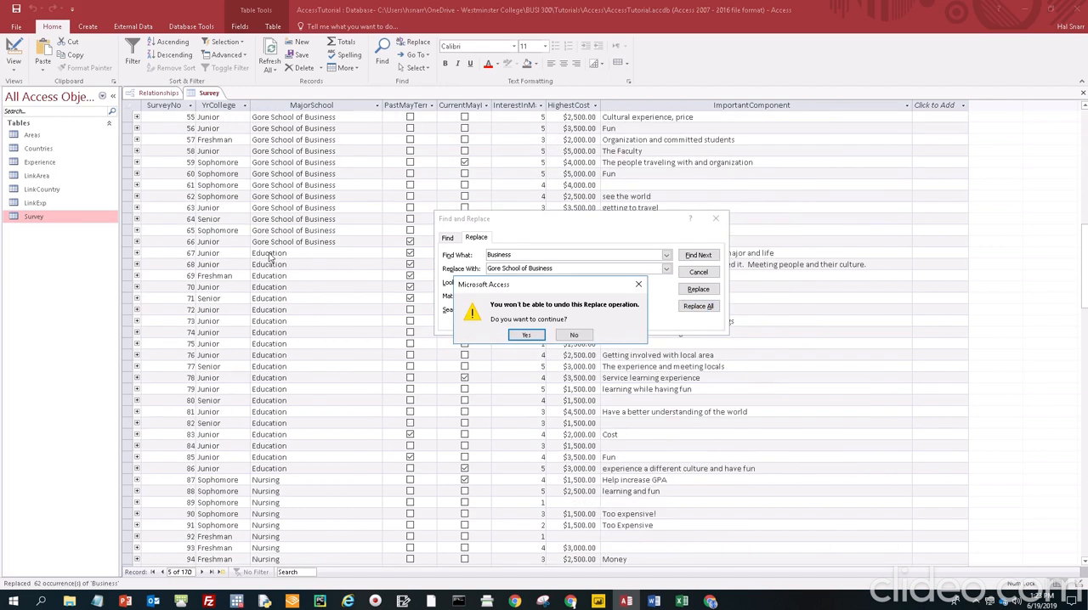
left_click(524, 335)
Replace every "Education" entry in the MajorSchool field with "School of Education"
double_click(271, 254)
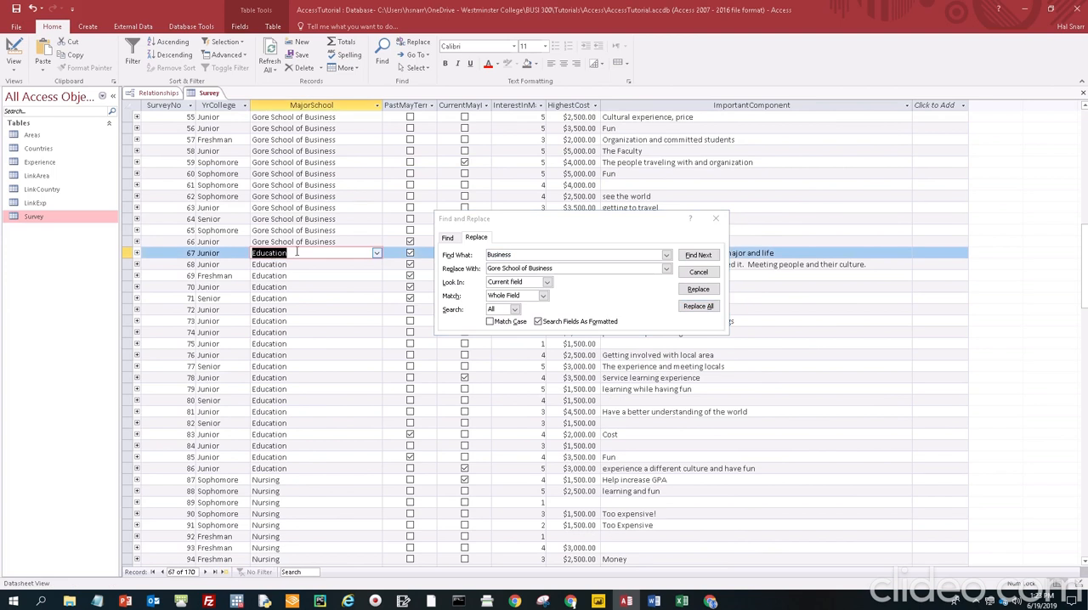
left_click(498, 259)
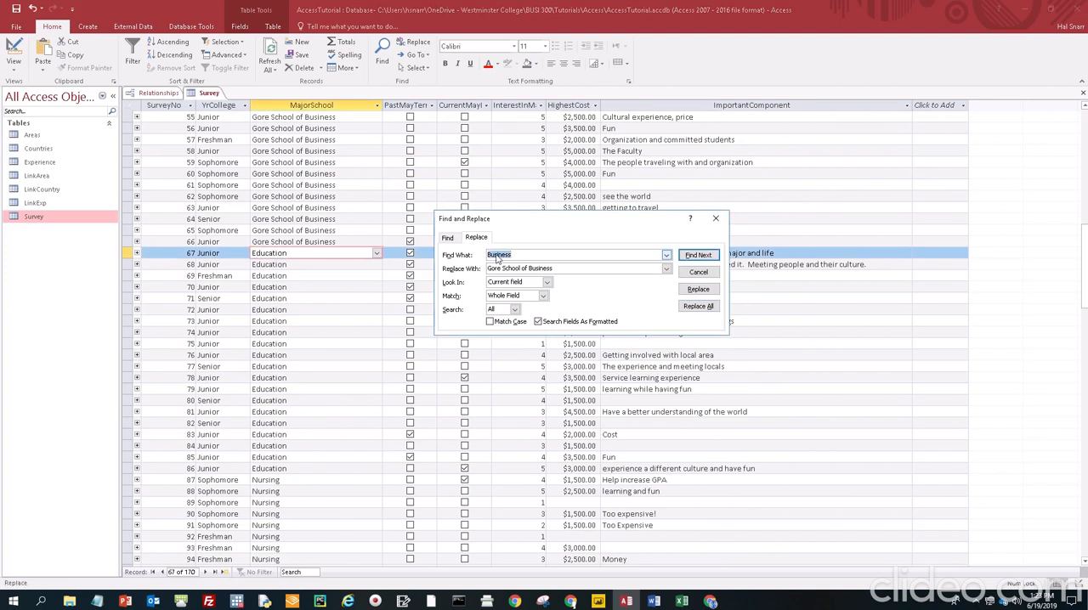
double_click(283, 253)
key("ctrl+c")
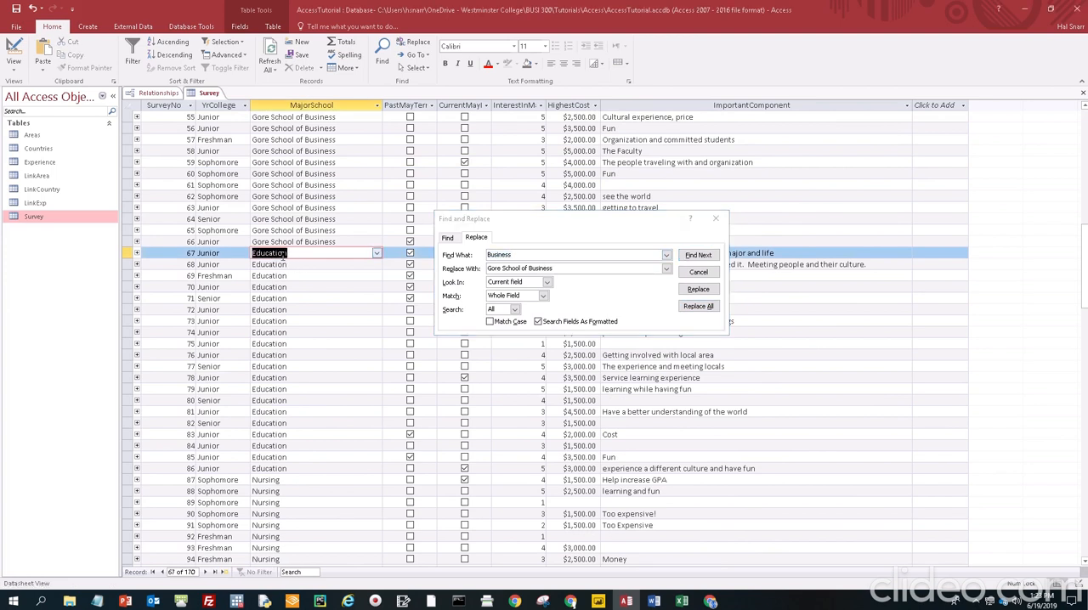
left_click(508, 253)
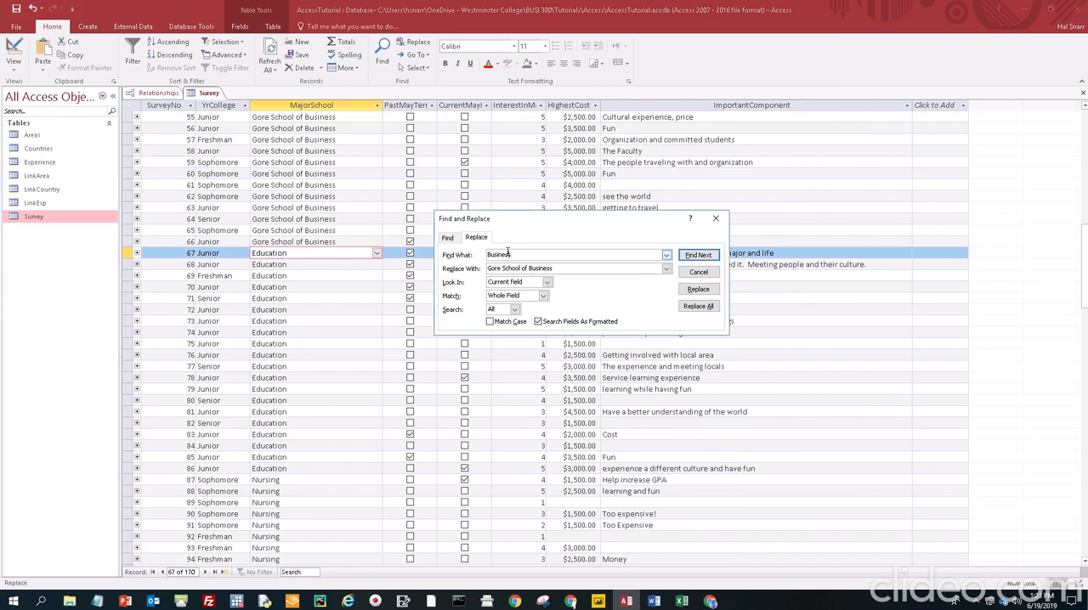
double_click(508, 253)
key("ctrl+v")
double_click(541, 268)
key("ctrl+v")
key("BackSpace")
key("BackSpace")
key("BackSpace")
key("BackSpace")
key("BackSpace")
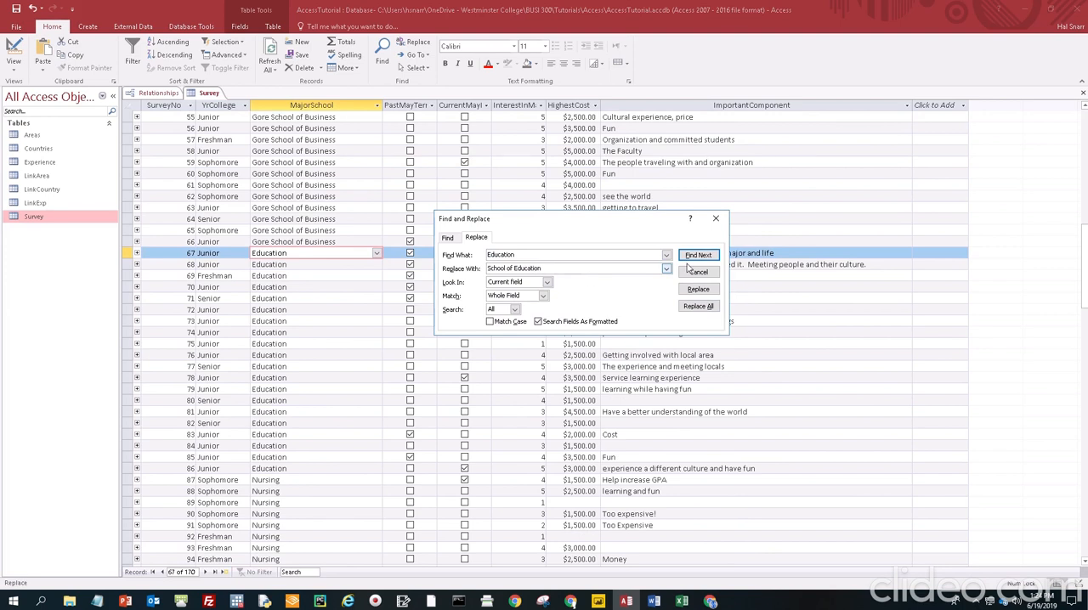
left_click(697, 306)
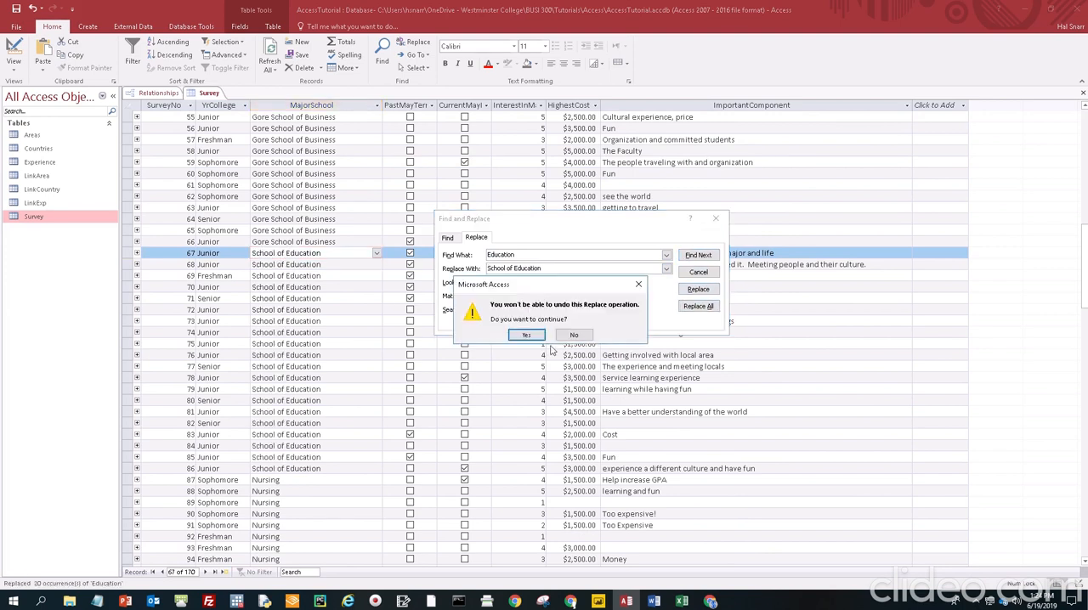
left_click(526, 335)
Replace every "Nursing" entry in the MajorSchool field with "School of Nursing"
left_click(336, 419)
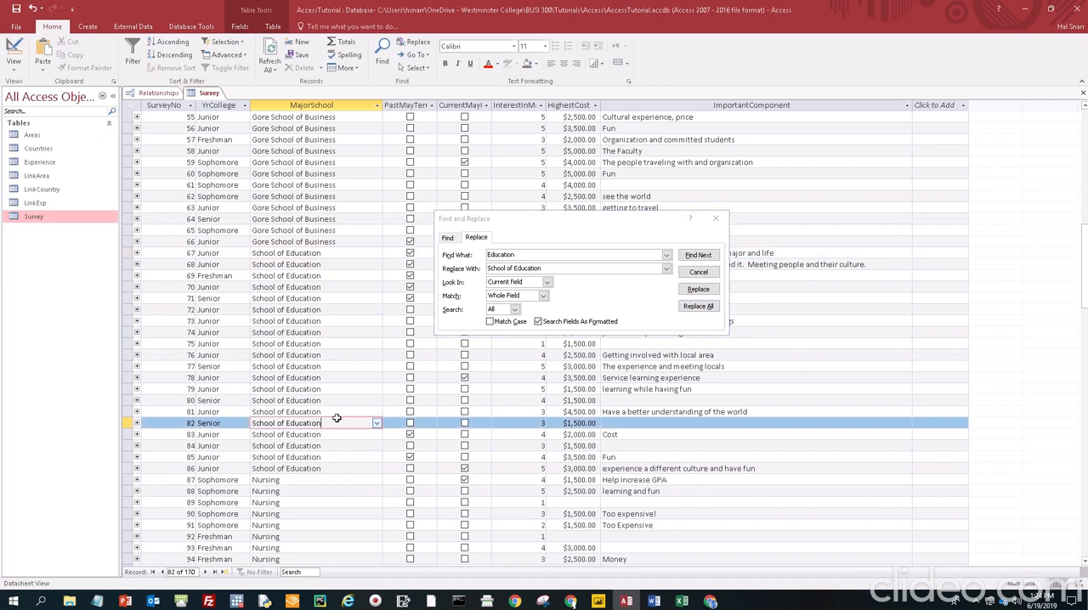
scroll(314, 408, "down", 5)
double_click(266, 344)
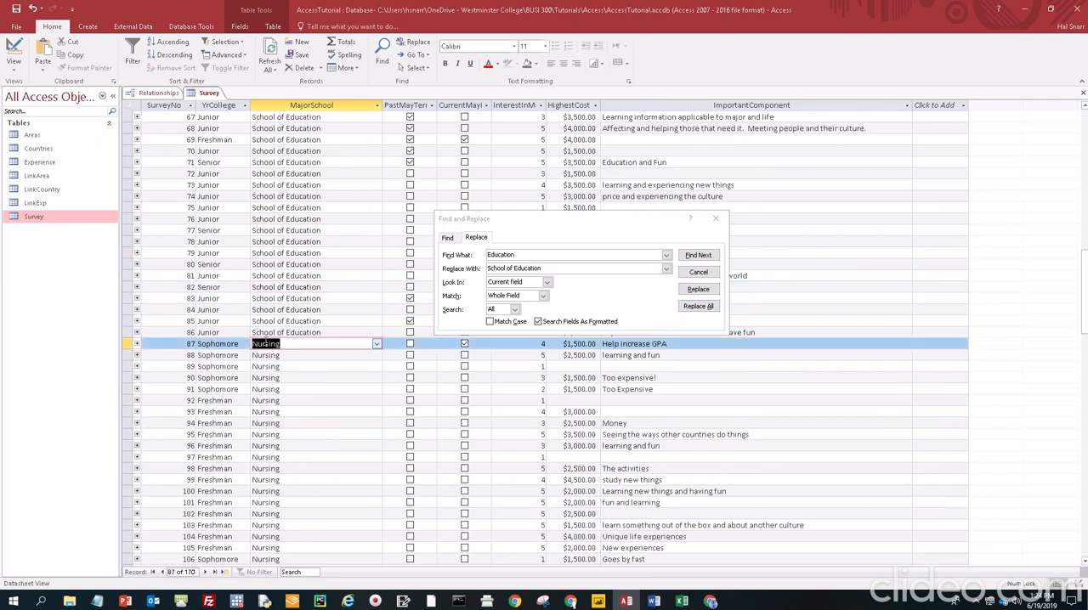
double_click(507, 255)
type("Nursing")
key("Tab")
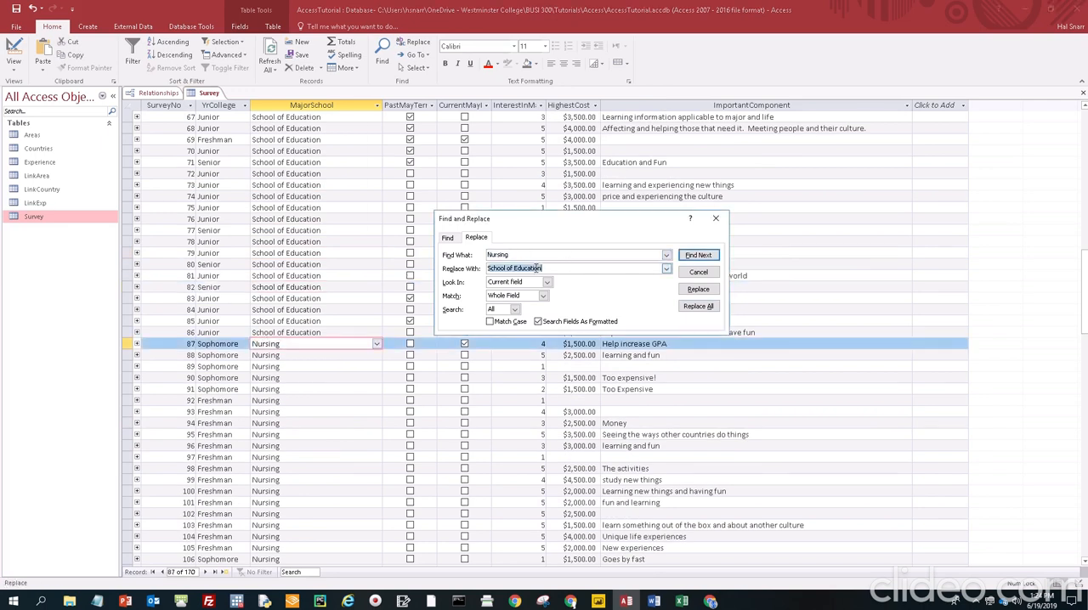
double_click(537, 268)
type("Nursing")
left_click(697, 305)
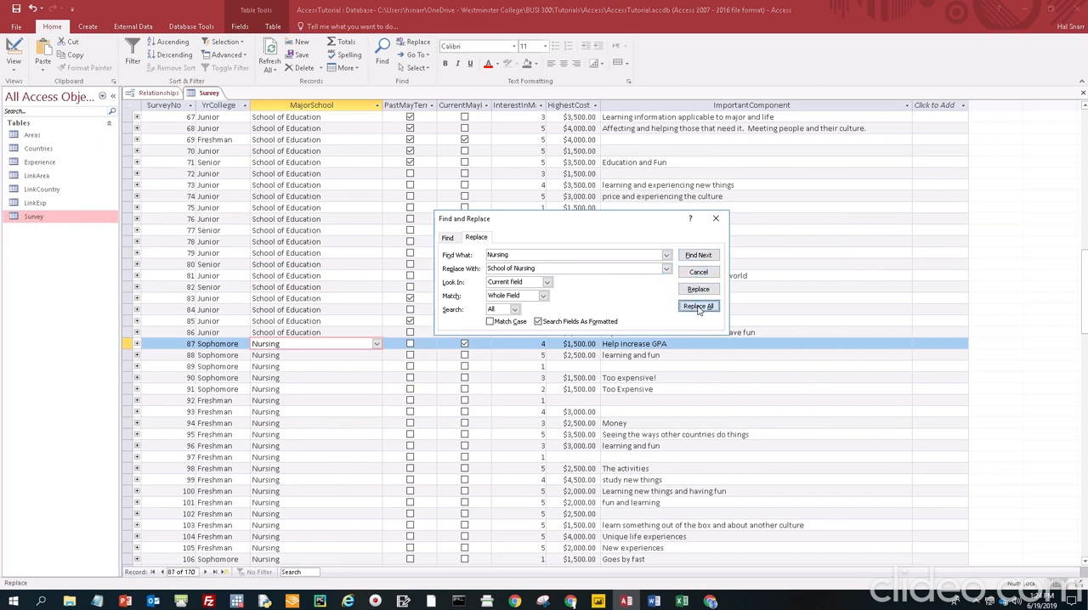
left_click(524, 336)
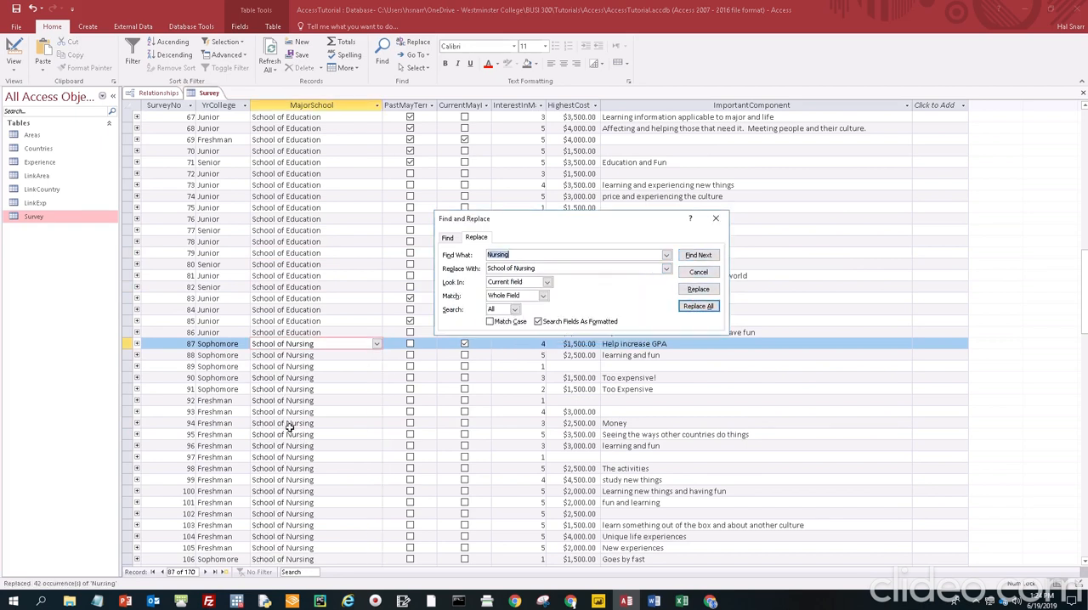
Replace every "Arts & Sciences" entry in the MajorSchool field with "School of Arts & Sciences" and close the find-and-replace dialog
scroll(300, 391, "down", 19)
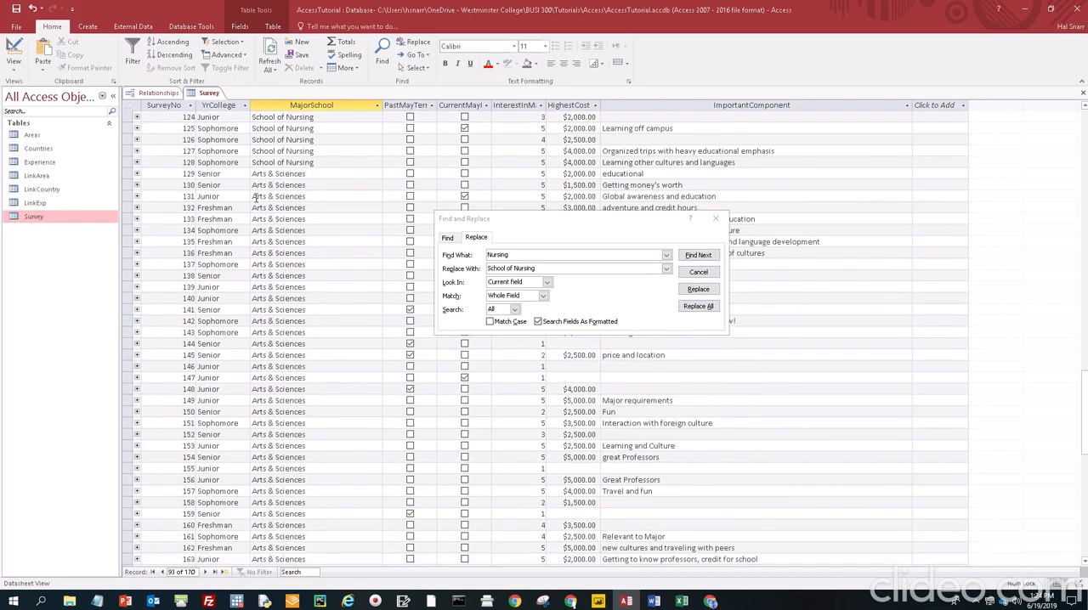
left_click(254, 175)
key("ctrl+c")
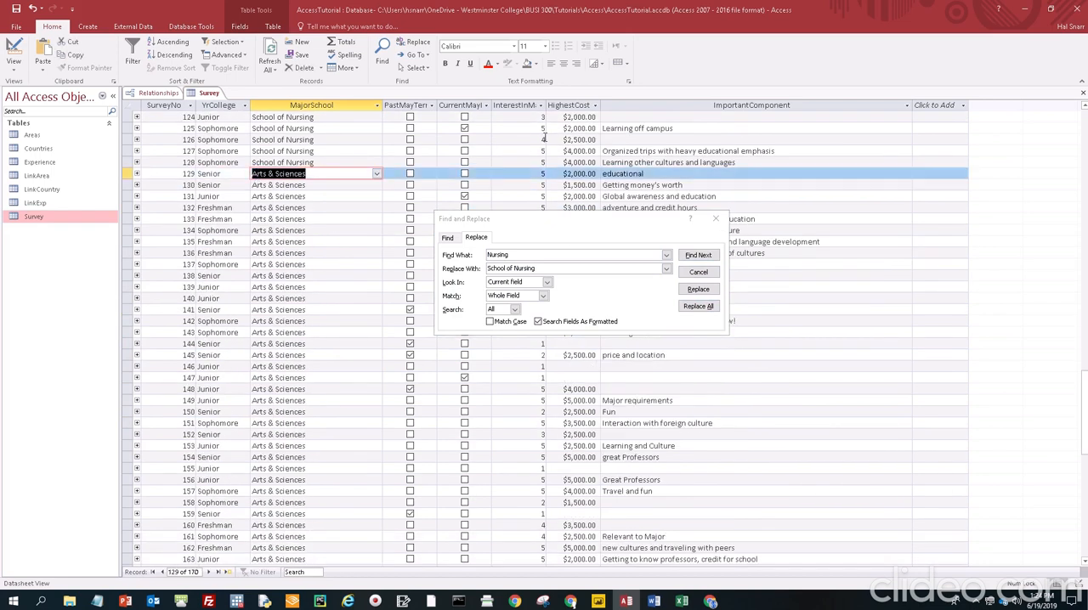
left_click(496, 255)
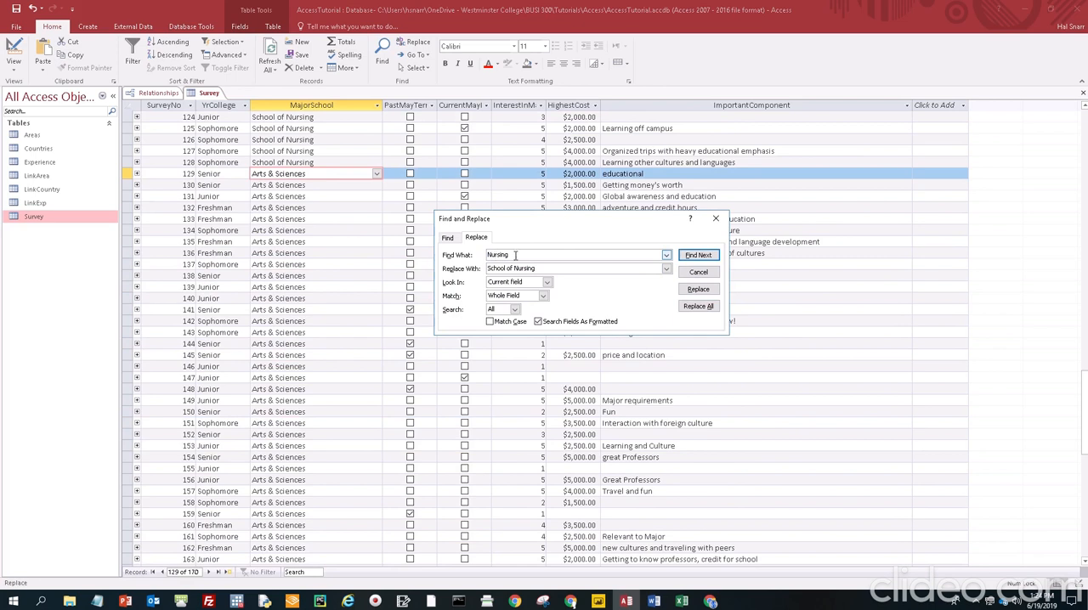
double_click(499, 254)
key("ctrl+v")
left_click(522, 269)
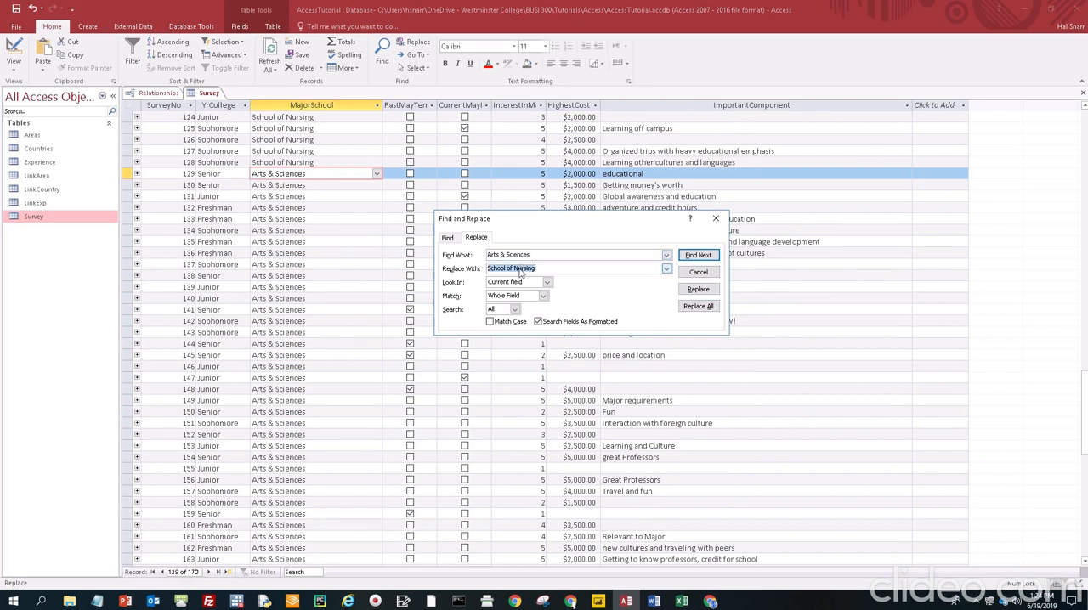
double_click(522, 268)
key("ctrl+v")
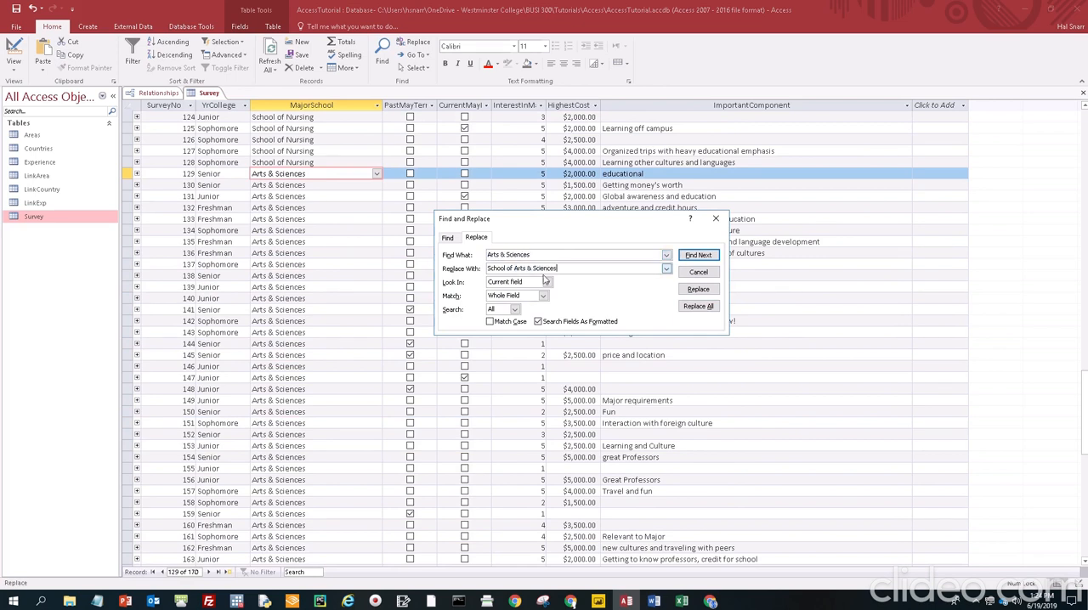
left_click(698, 307)
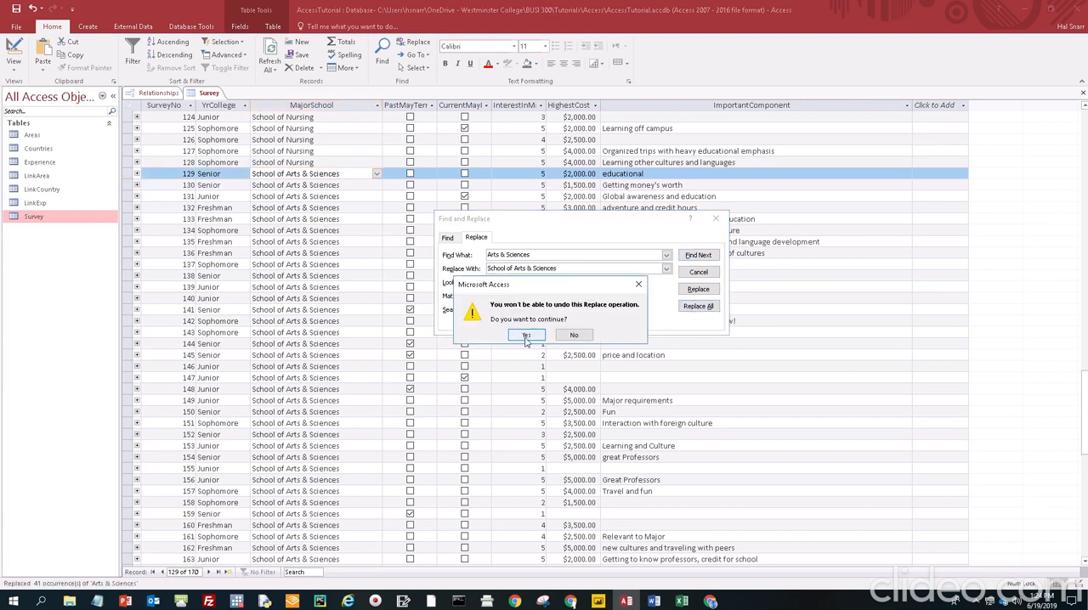
left_click(526, 336)
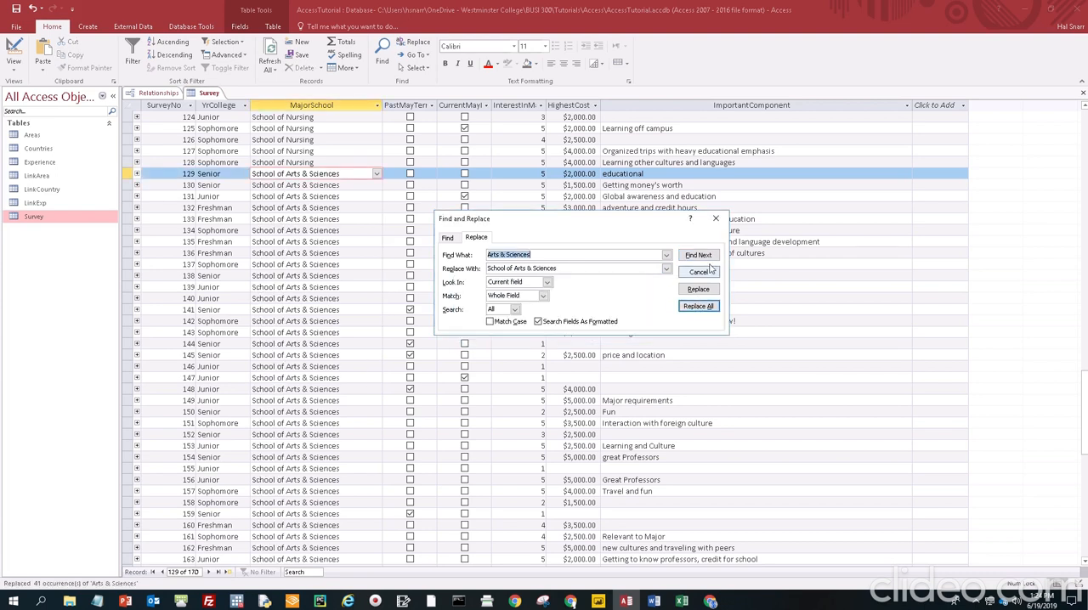
left_click(716, 221)
Review the MajorSchool values throughout the Survey table for correct school names, then close the table
scroll(282, 406, "down", 6)
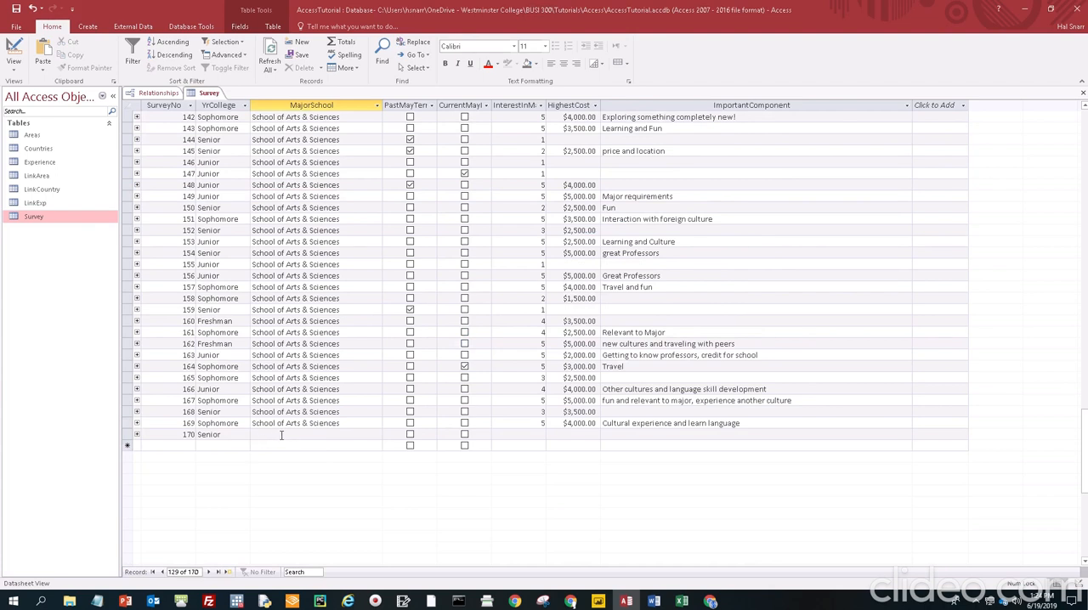
scroll(283, 434, "up", 20)
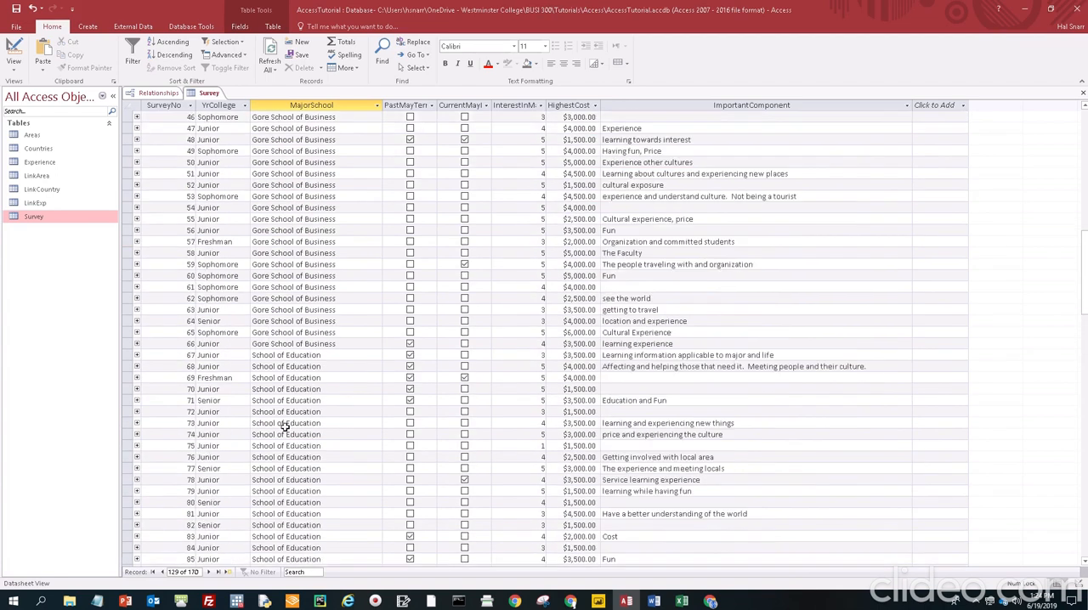
scroll(288, 426, "up", 8)
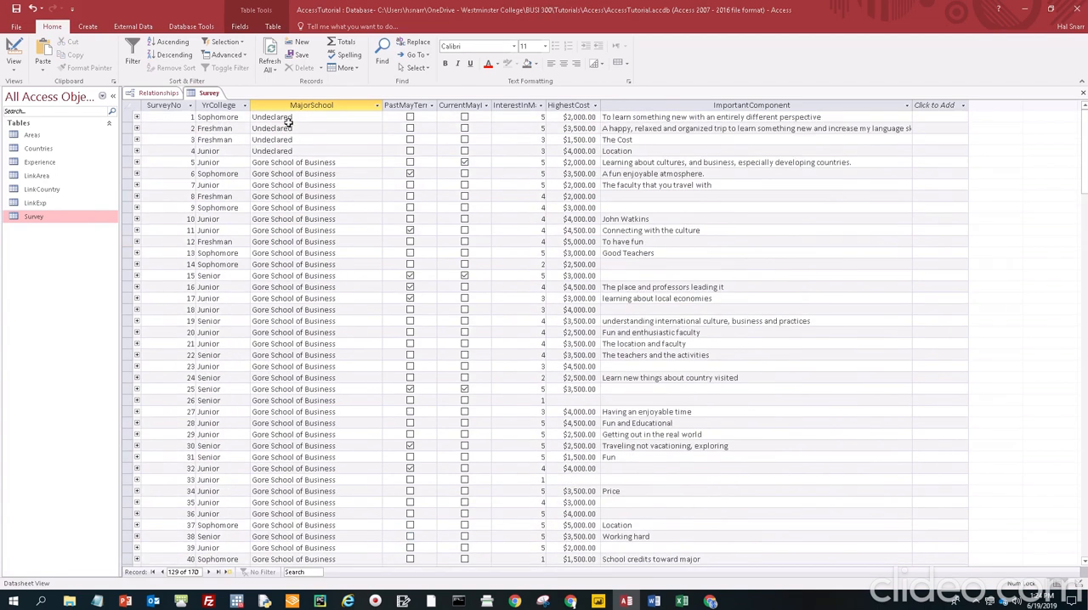
scroll(309, 219, "down", 20)
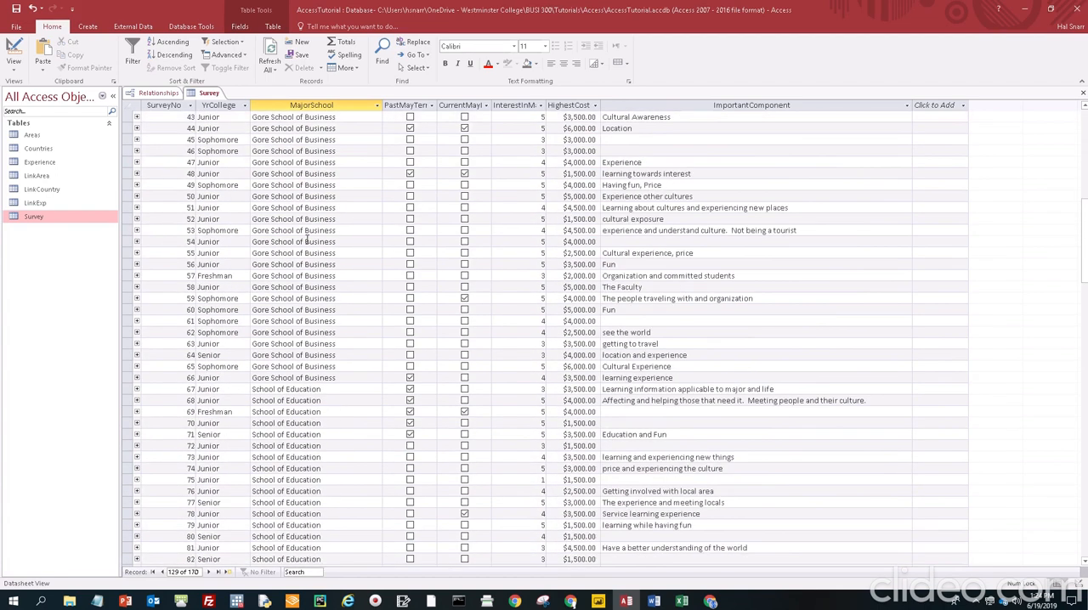
scroll(307, 249, "down", 12)
scroll(314, 260, "up", 20)
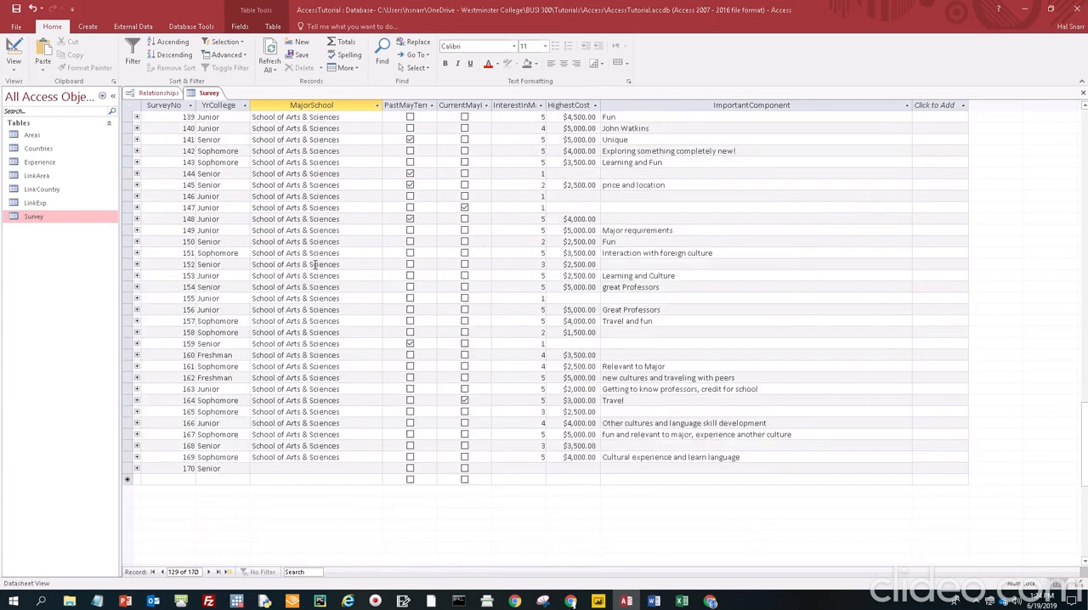
scroll(319, 255, "up", 6)
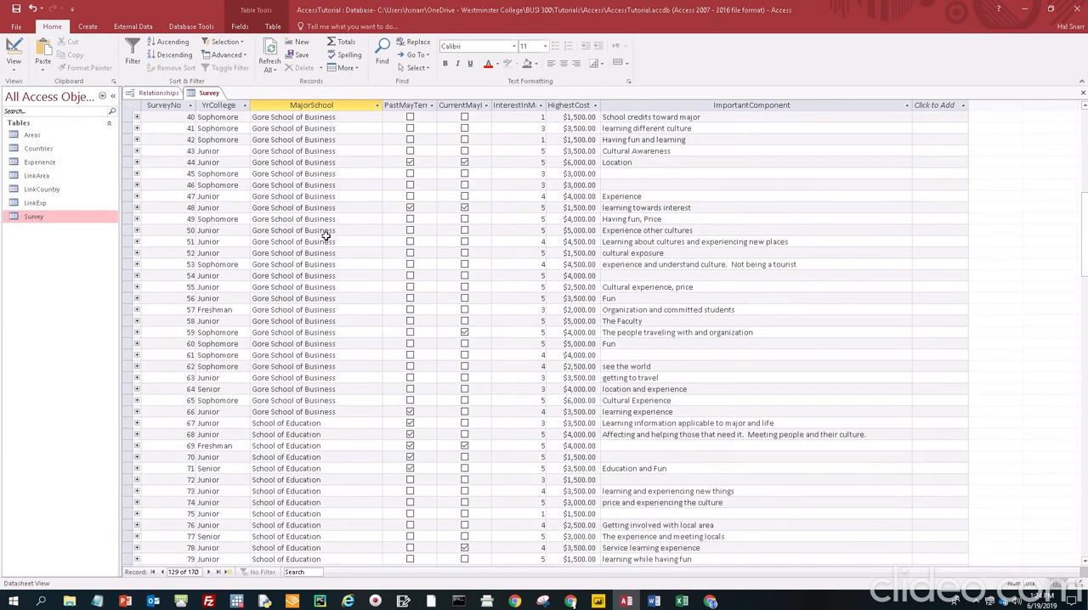
scroll(340, 237, "up", 13)
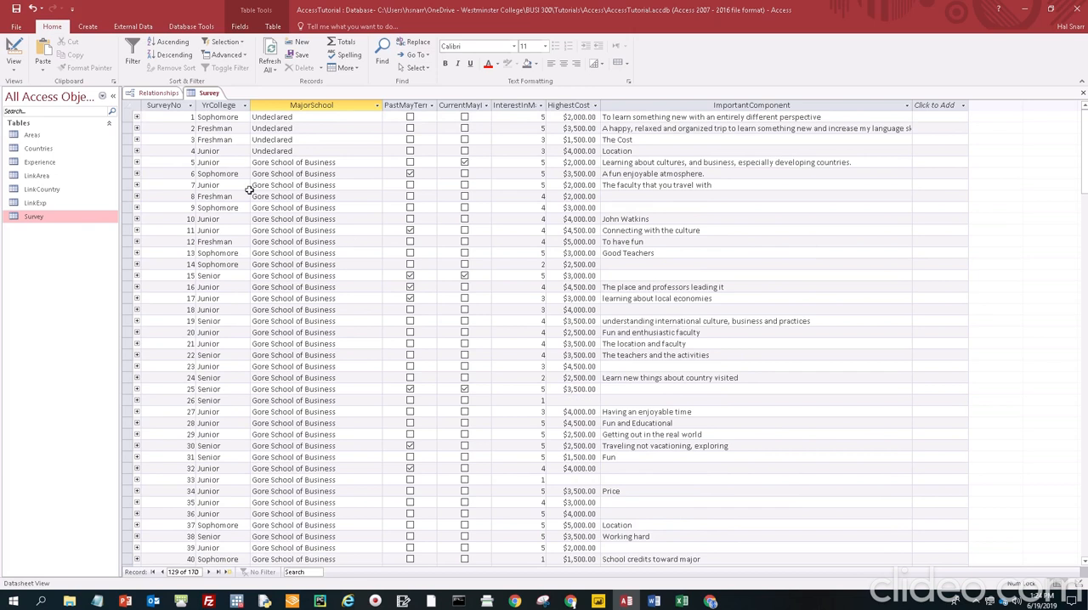
left_click(1083, 94)
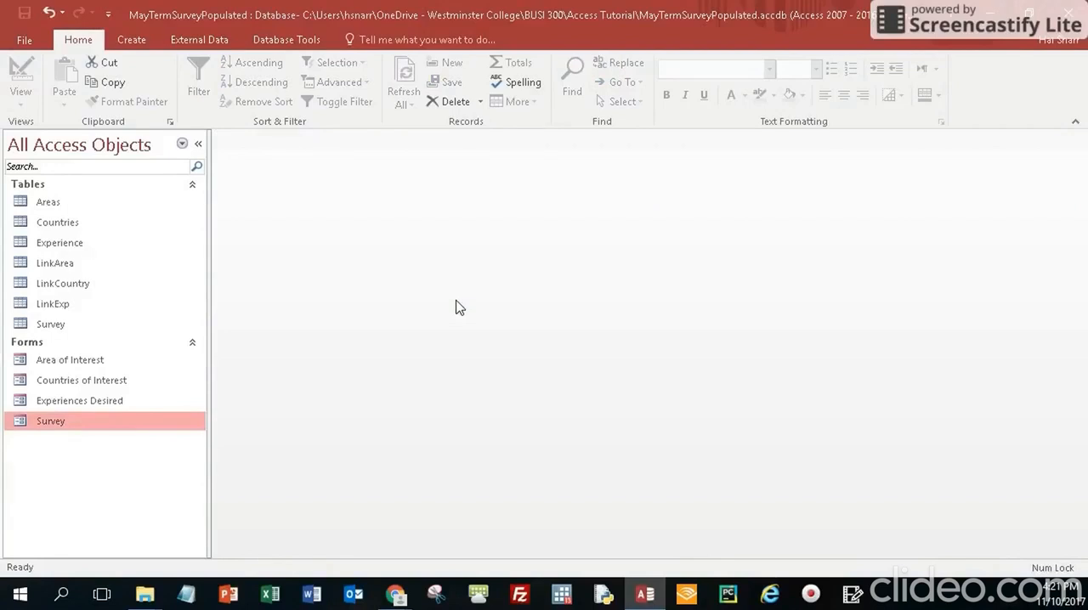
Start a new crosstab query with the Crosstab Query Wizard, based on the Survey table
left_click(141, 40)
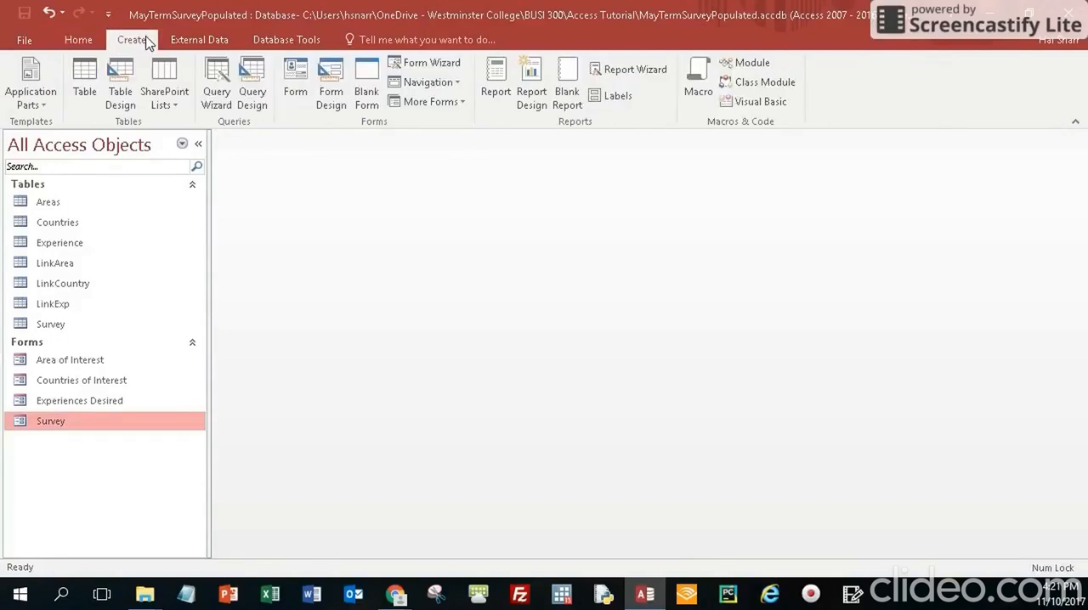
left_click(219, 102)
left_click(224, 105)
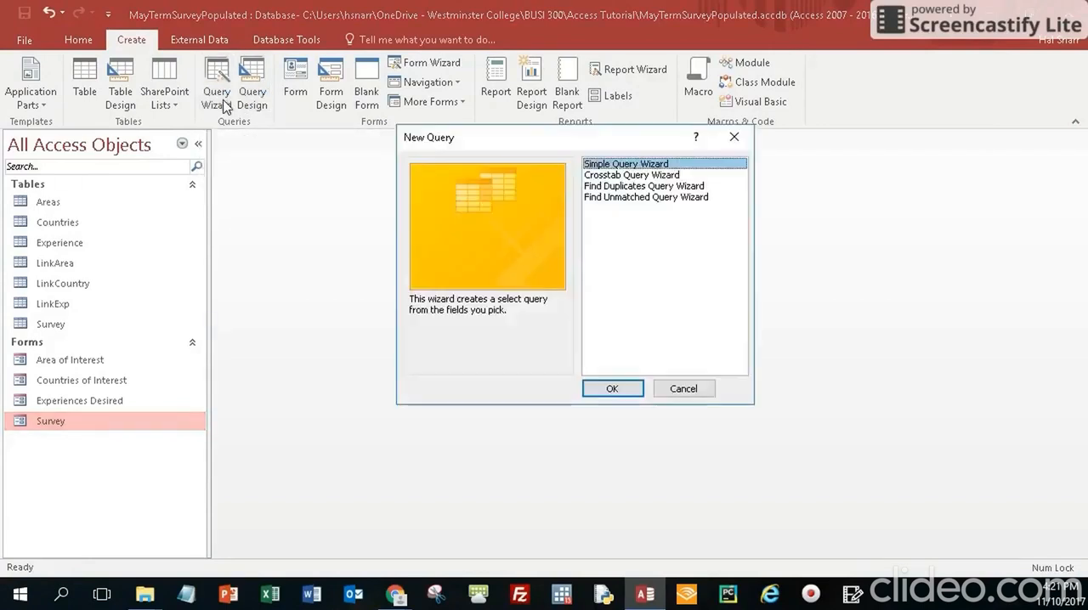
left_click(615, 176)
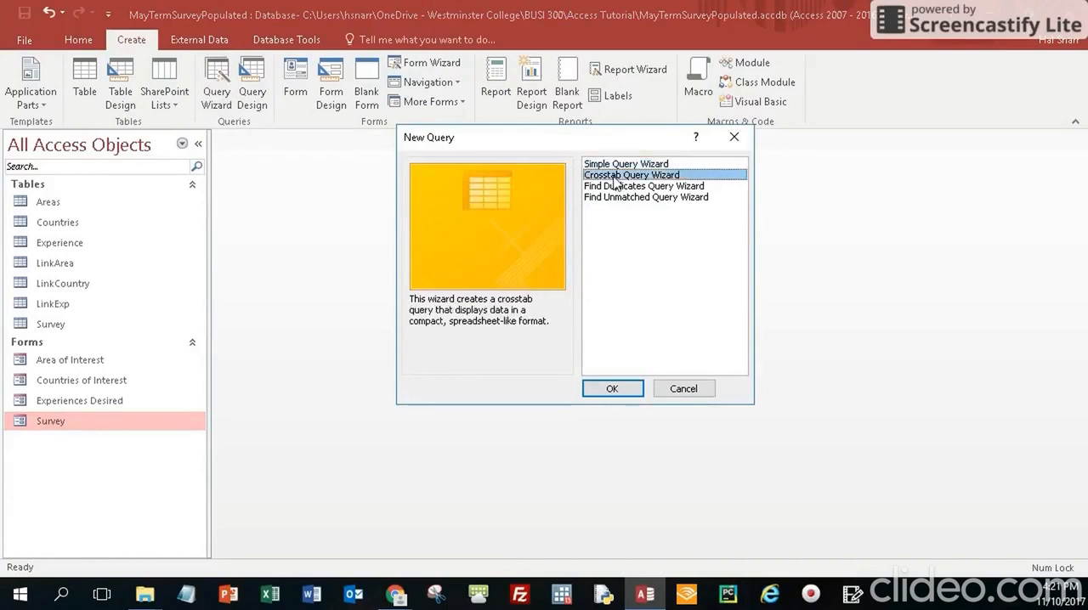
left_click(613, 389)
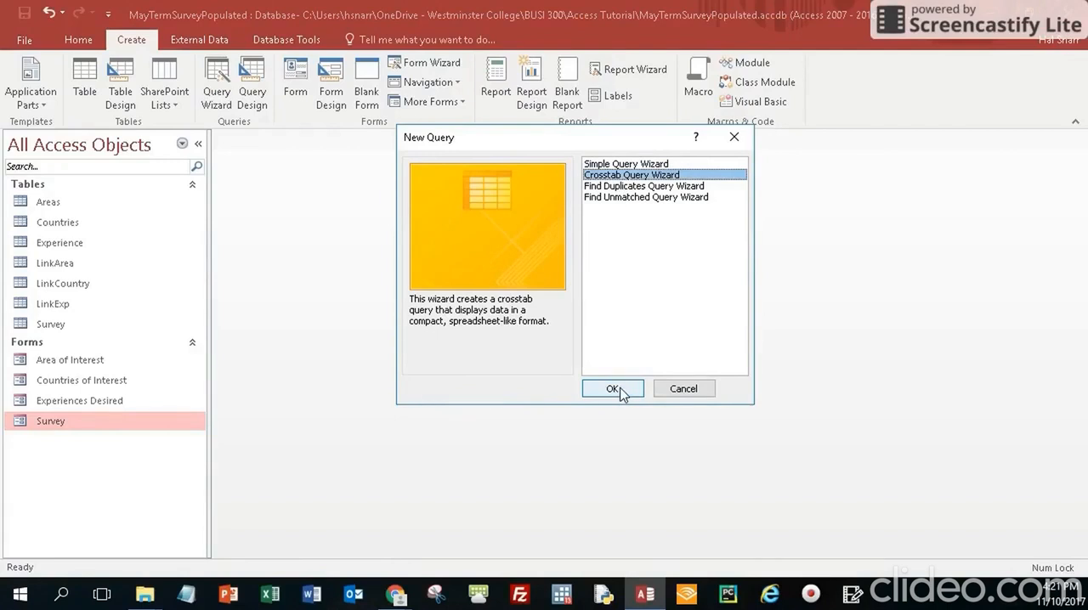
left_click(621, 391)
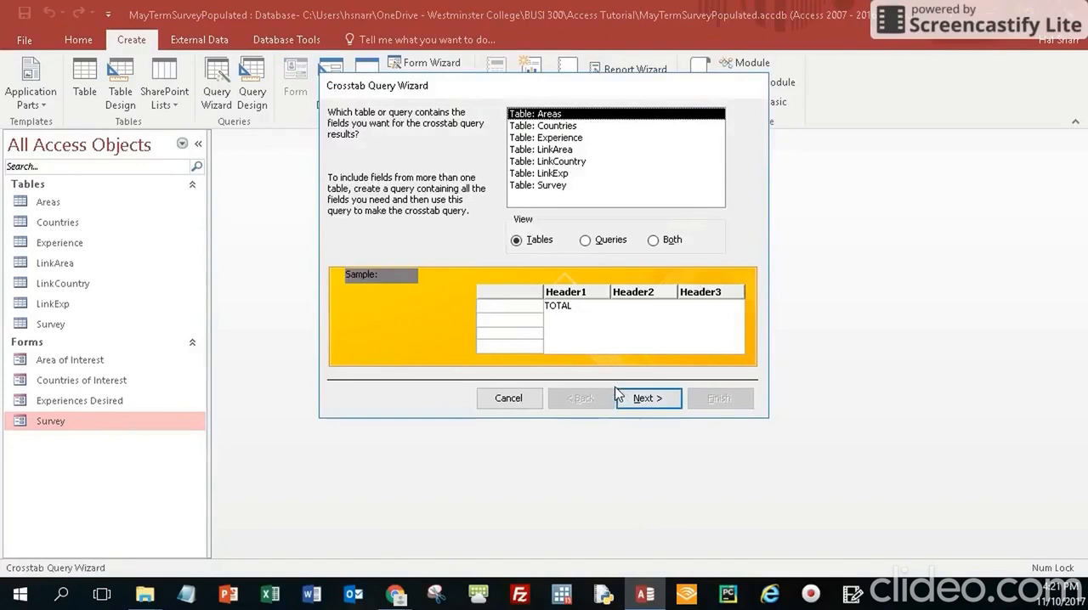
double_click(535, 186)
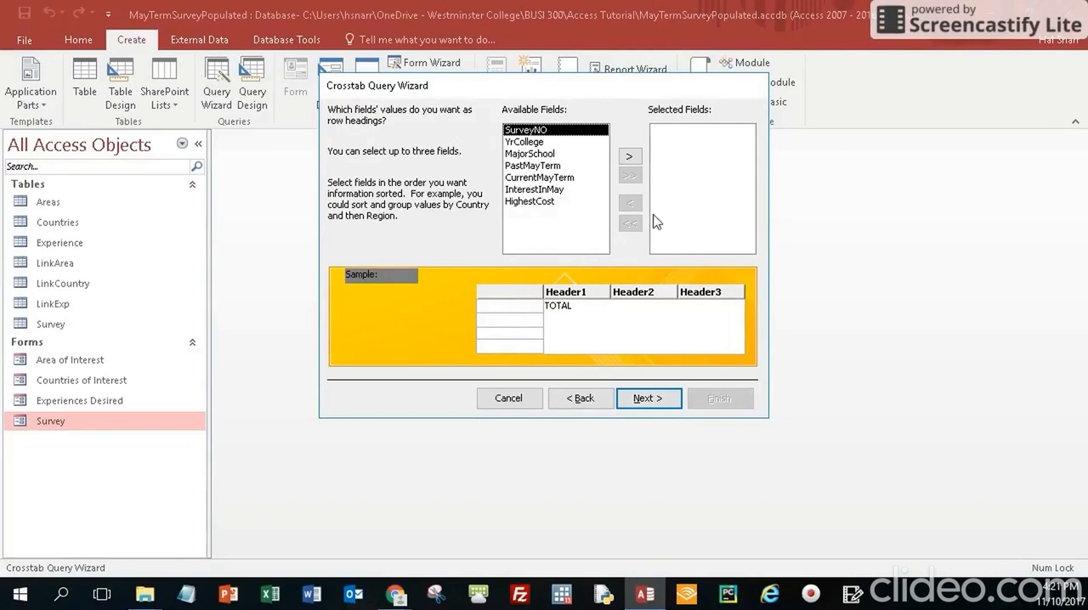
Use MajorSchool for the crosstab's row headings and HighestCost for its column headings
left_click(531, 155)
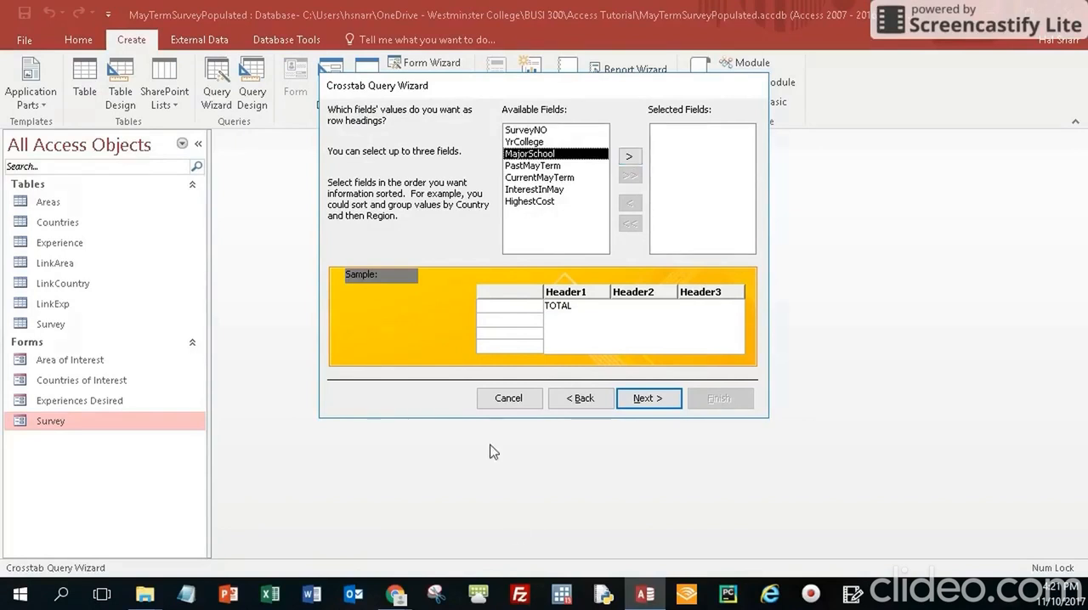
left_click(629, 156)
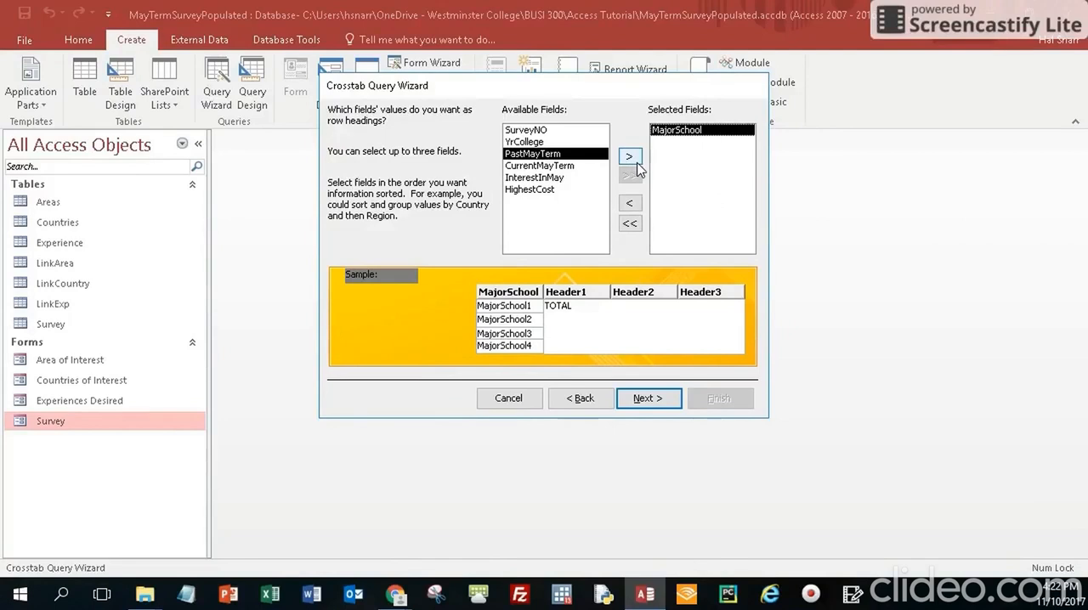
left_click(651, 400)
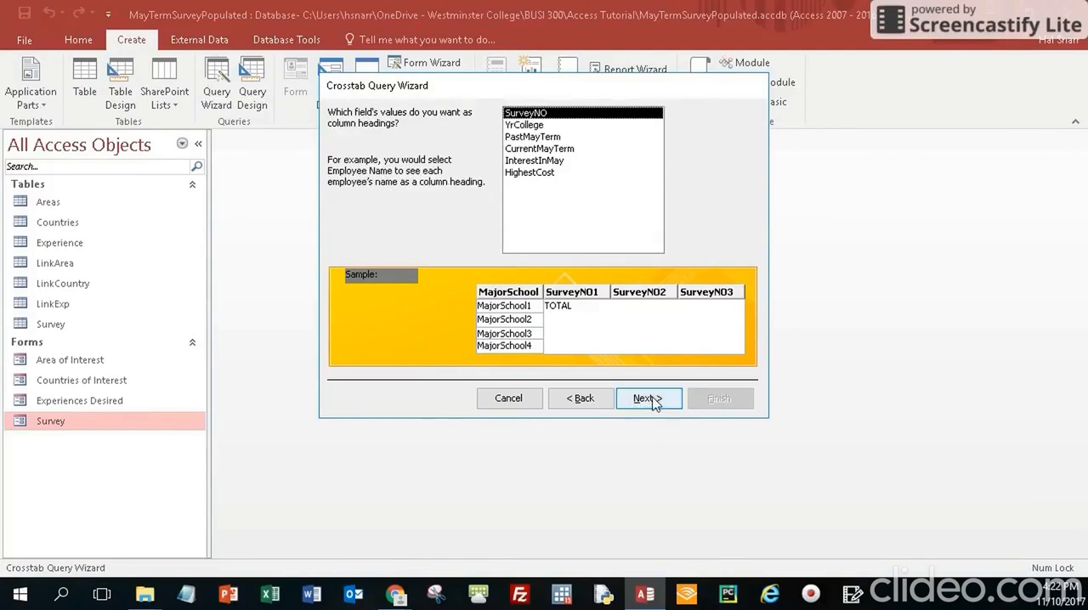
double_click(543, 174)
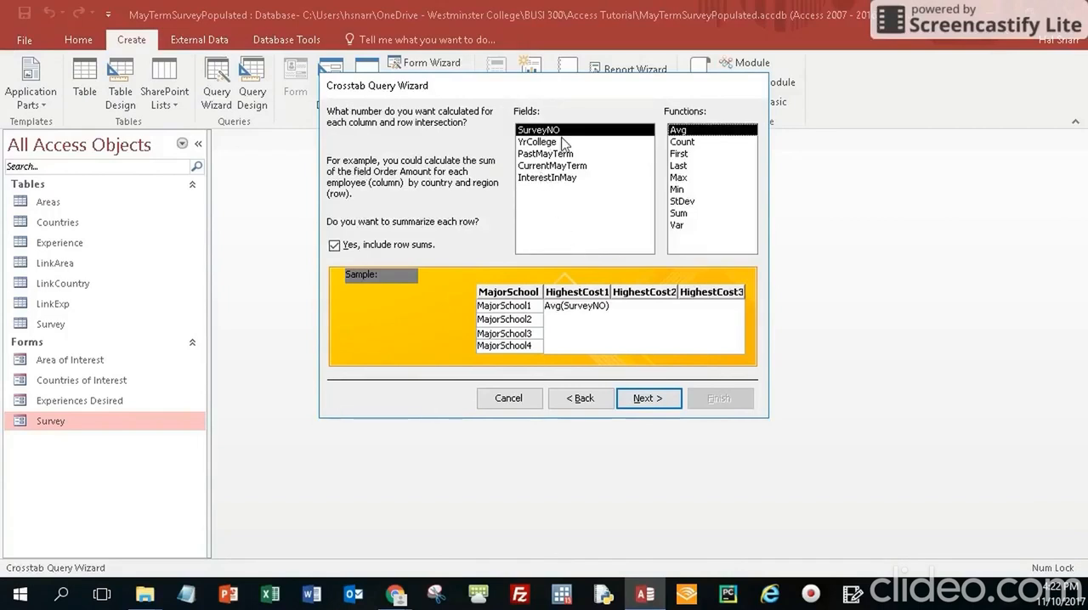
Calculate the Count of SurveyNO with row sums and finish the crosstab query as Survey_Crosstab, opening it for viewing
left_click(681, 143)
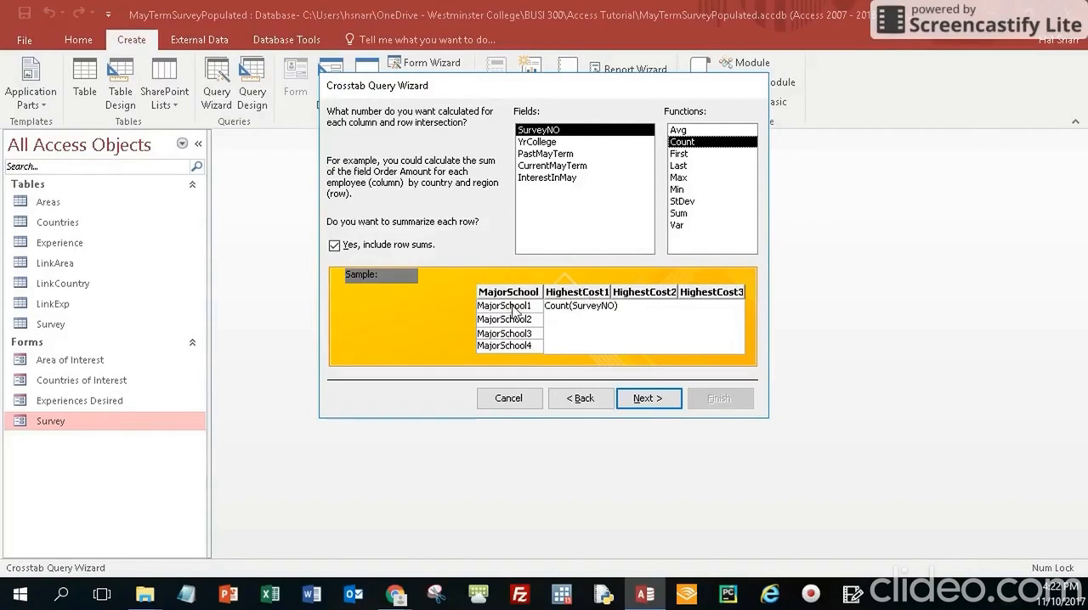
left_click(644, 400)
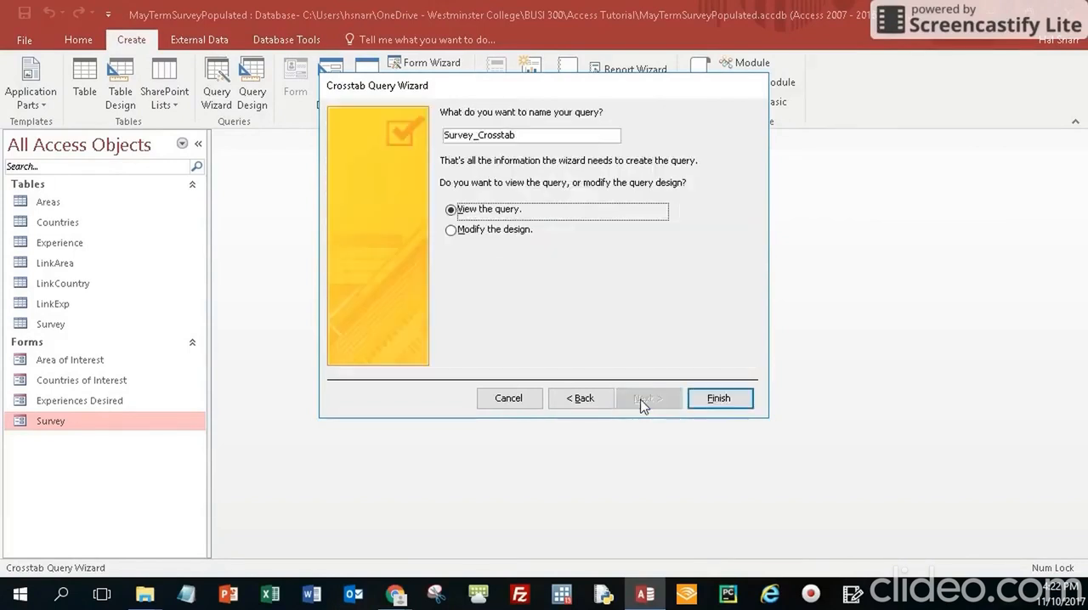
left_click(524, 134)
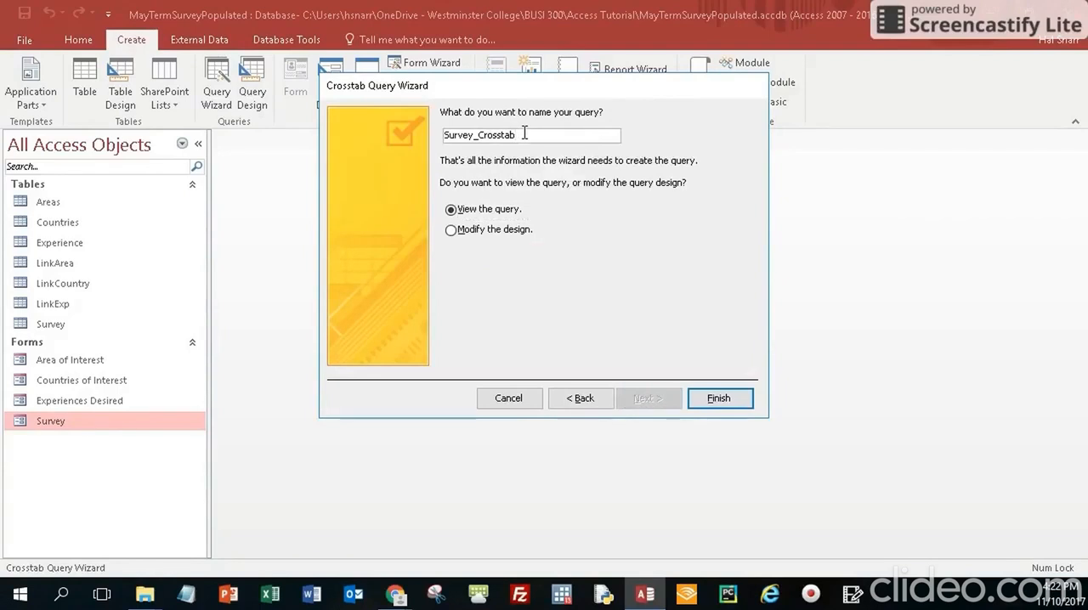
left_click(723, 400)
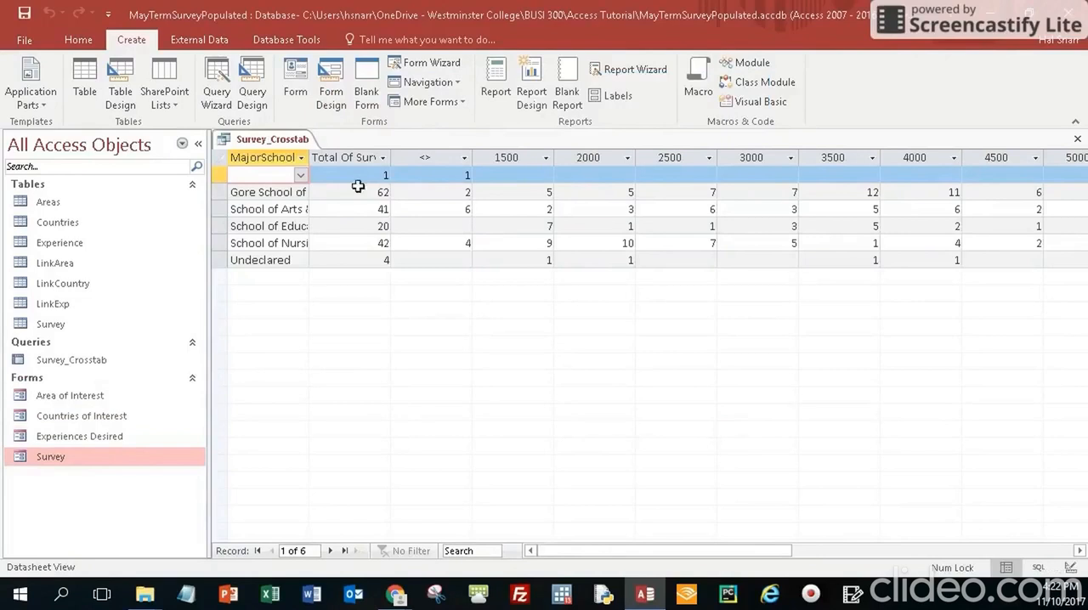
Fit the MajorSchool column to the full school names and examine each school's survey counts across the HighestCost columns
left_click(542, 193)
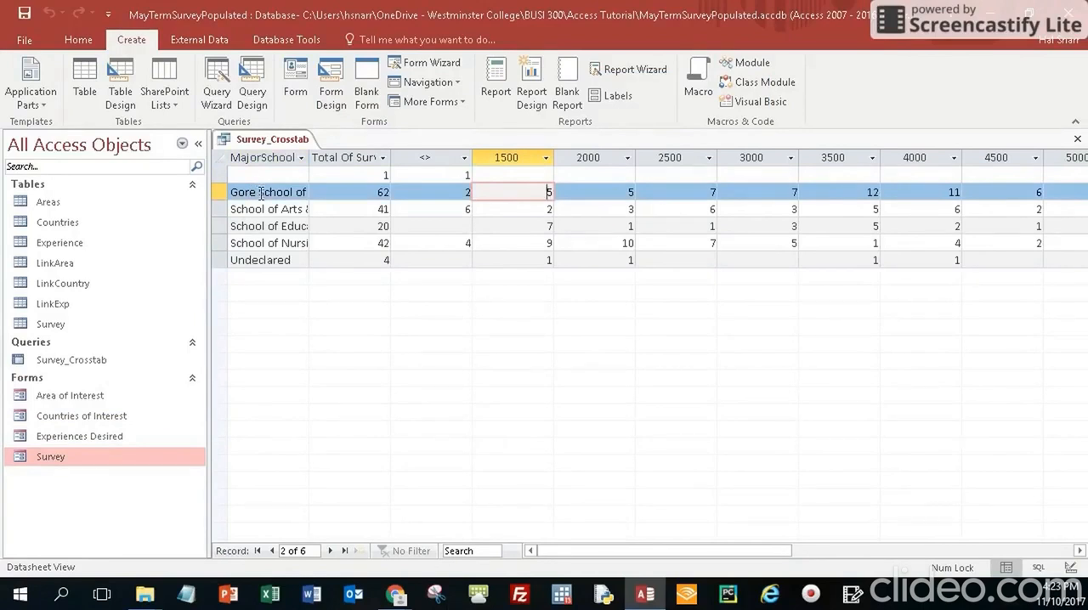
double_click(309, 157)
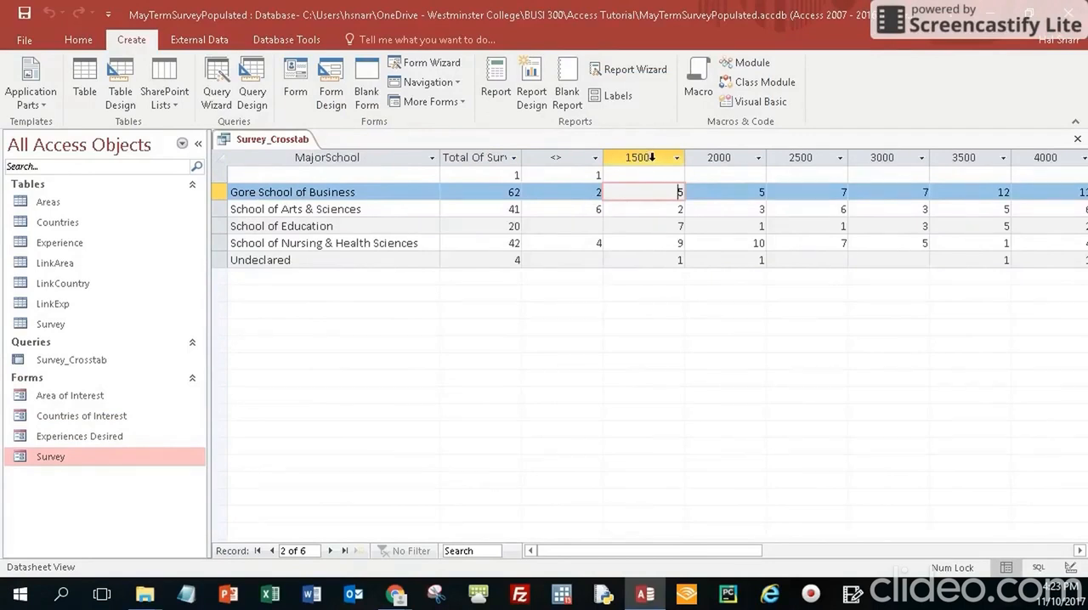
left_click(676, 209)
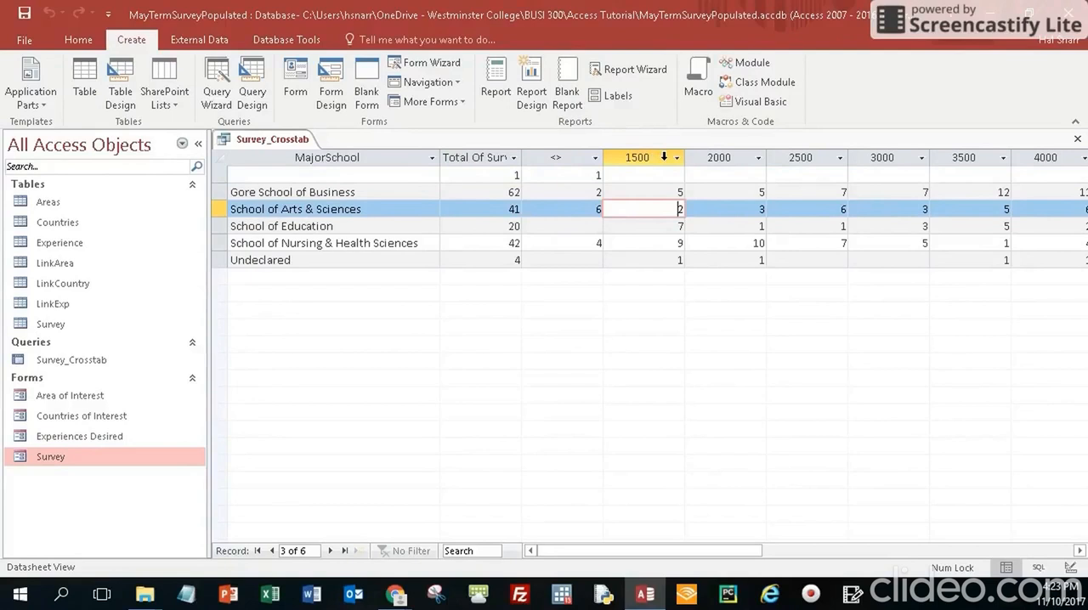
left_click(666, 226)
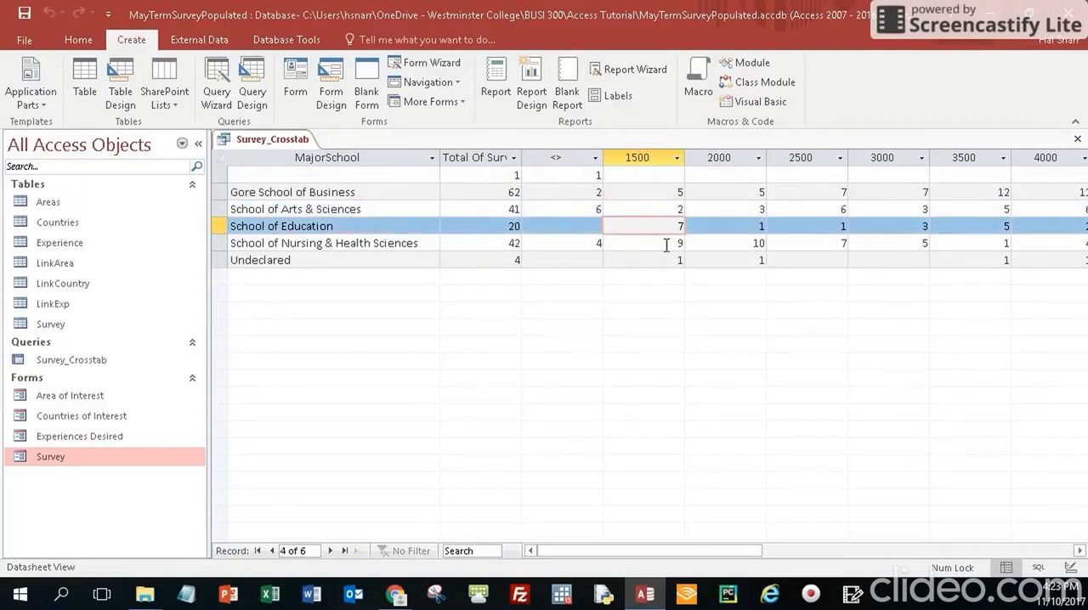
left_click(666, 245)
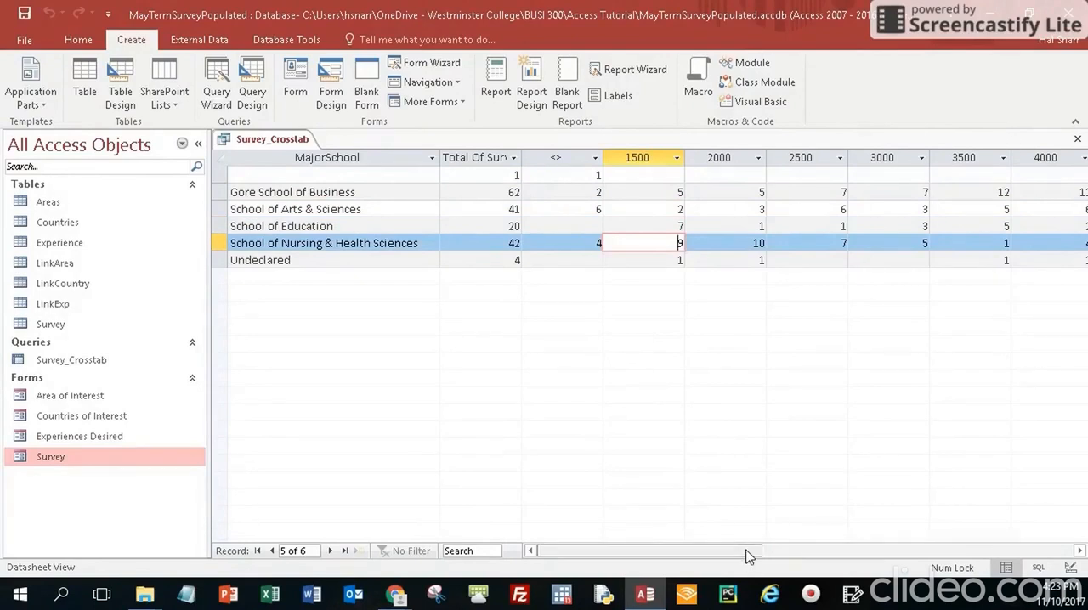
left_click(1079, 551)
left_click(1080, 550)
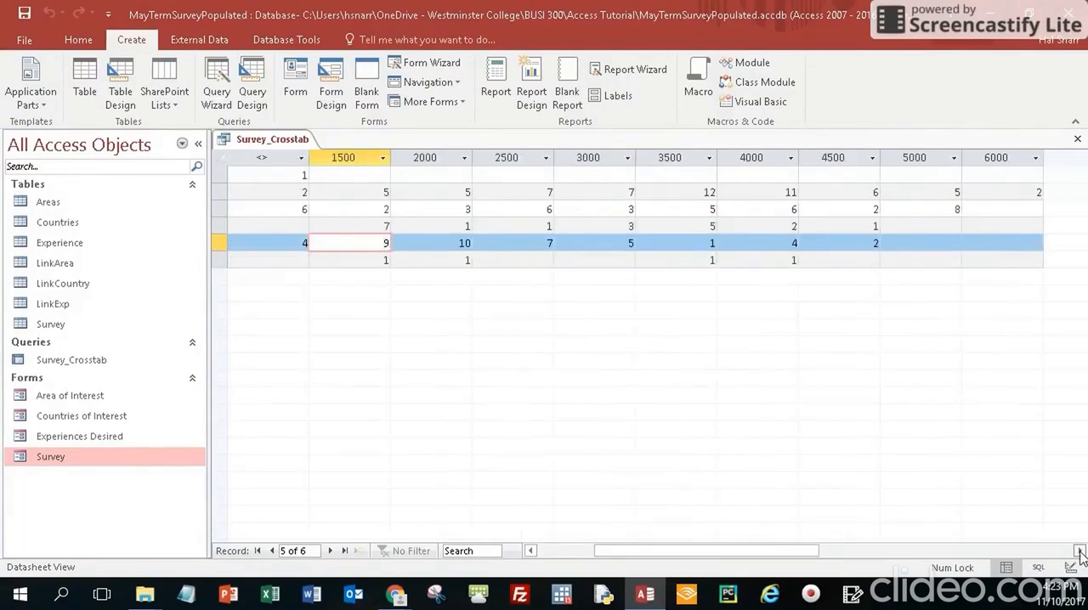
left_click(705, 193)
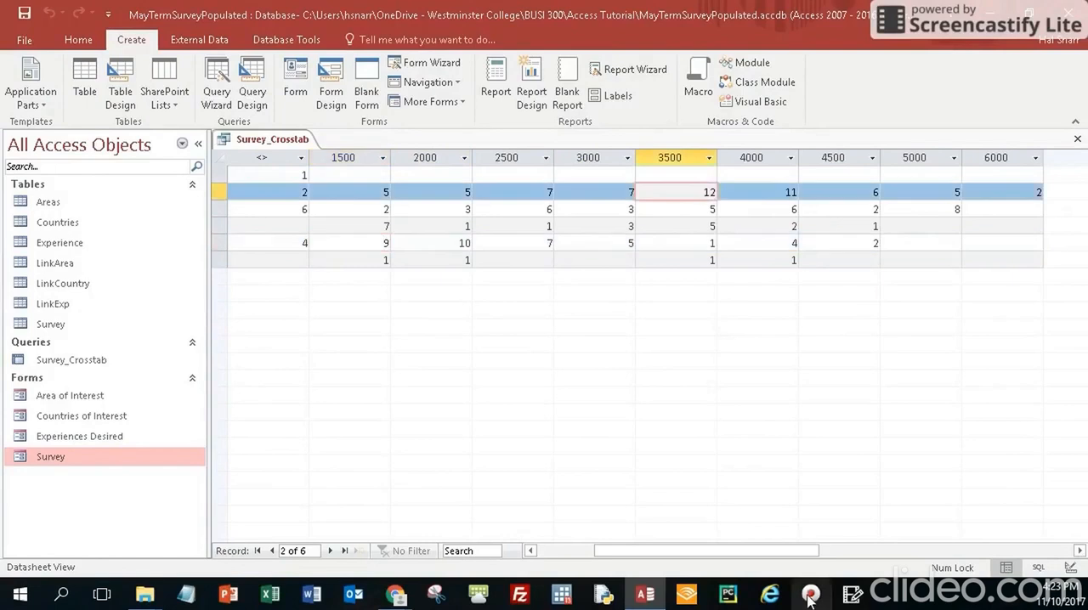
Compare the survey counts between schools in the crosstab to identify the HighestCost values chosen most often at each school
left_click_drag(786, 555, 727, 570)
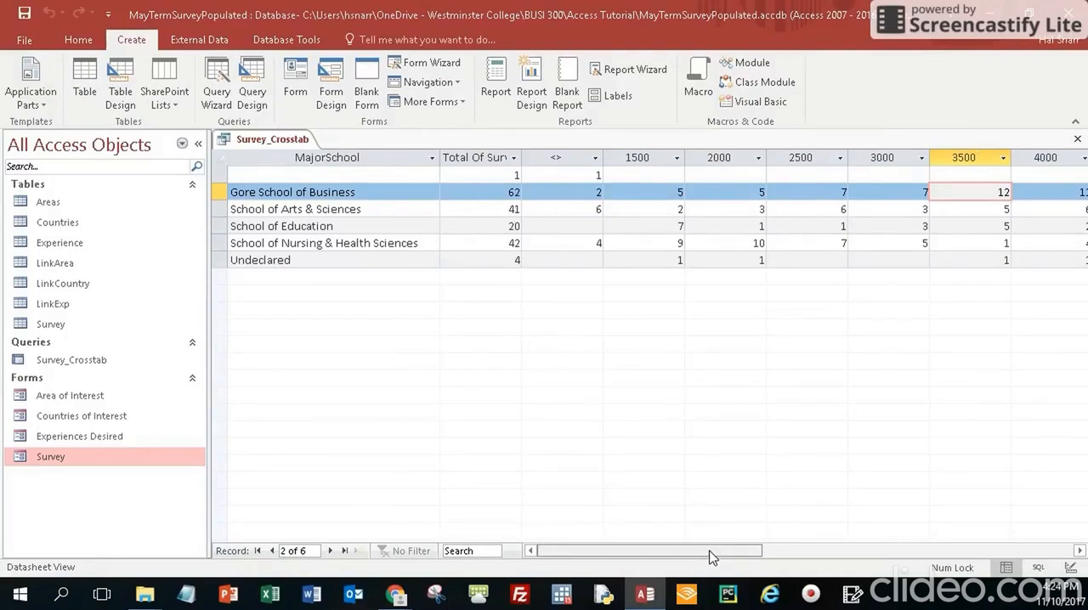
left_click_drag(711, 555, 748, 566)
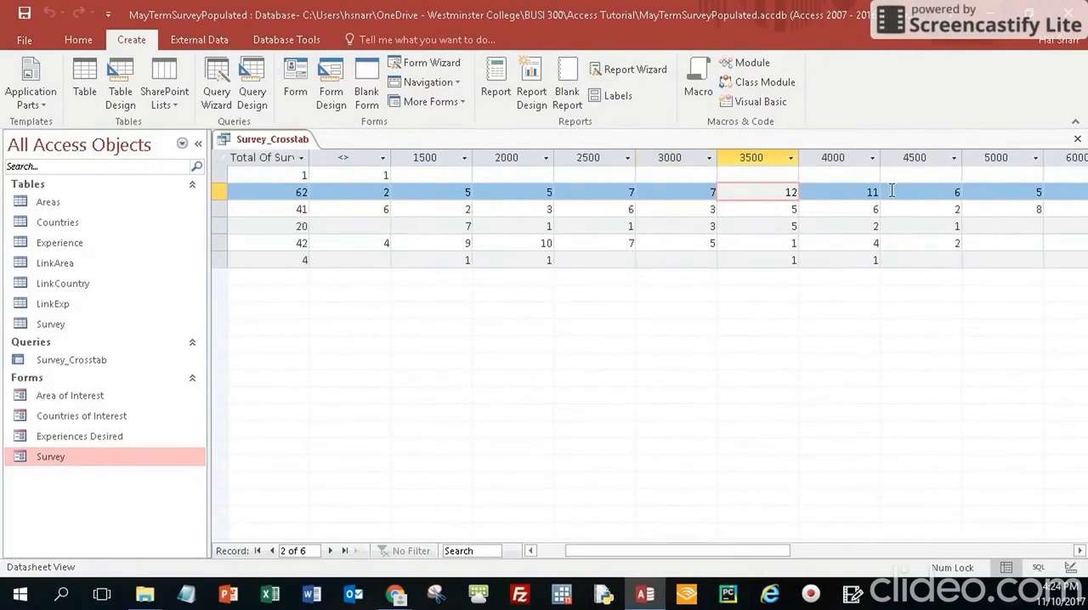
left_click(854, 212)
left_click(615, 211)
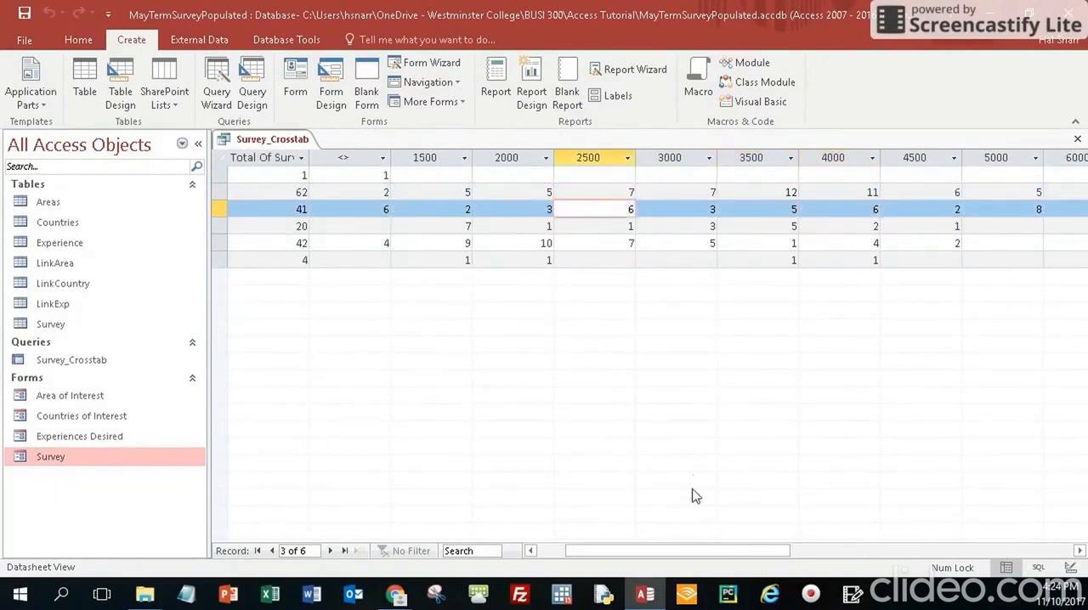
mouse_move(711, 556)
left_mouse_down()
mouse_move(723, 556)
mouse_move(691, 554)
left_mouse_up()
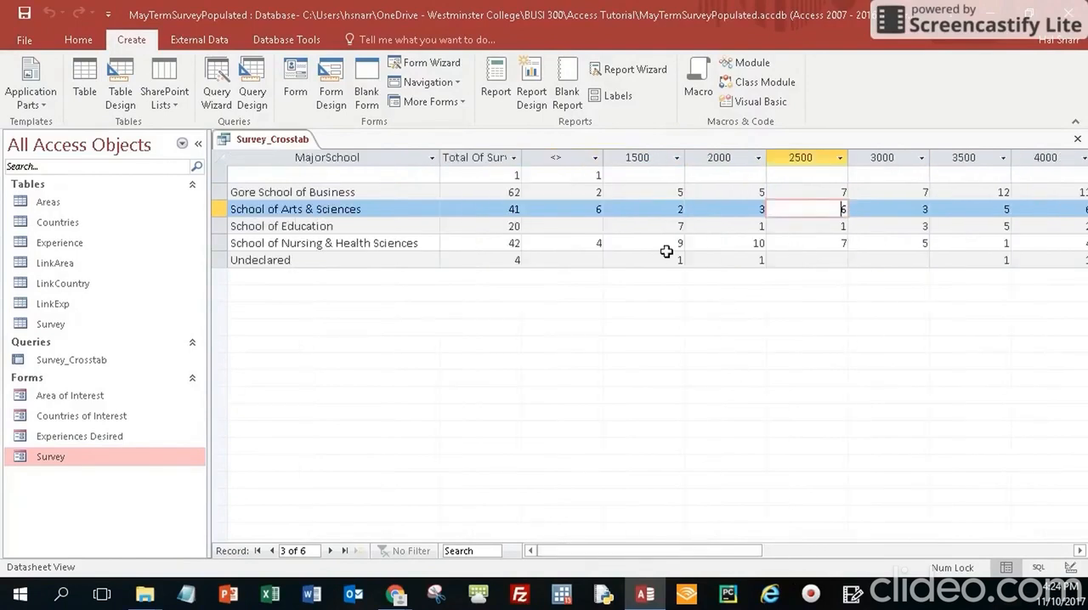
left_click(677, 225)
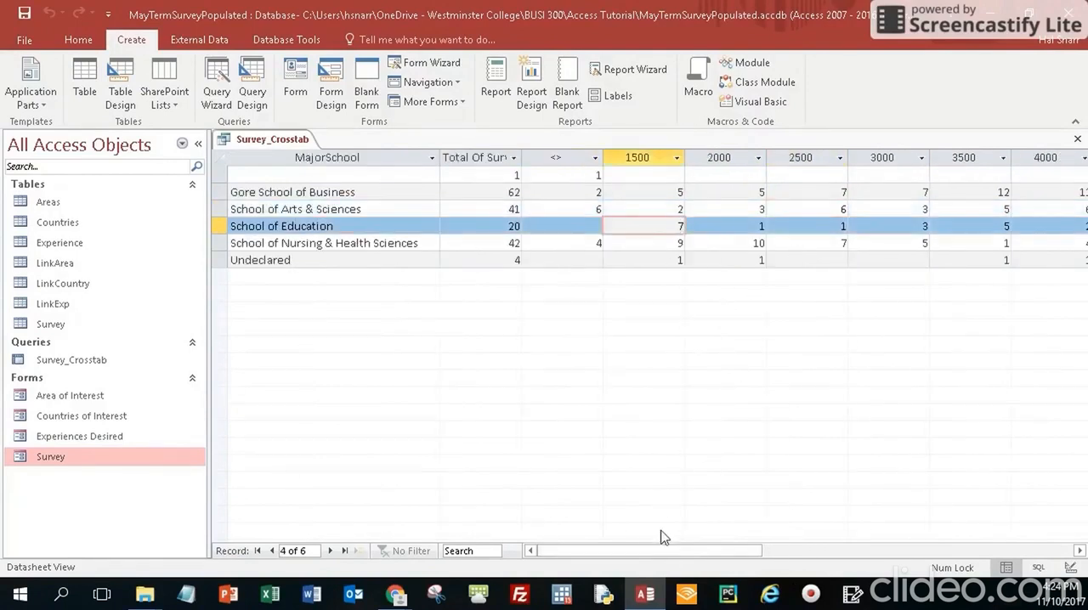
mouse_move(677, 554)
left_mouse_down()
mouse_move(724, 554)
mouse_move(666, 554)
left_mouse_up()
left_click(751, 243)
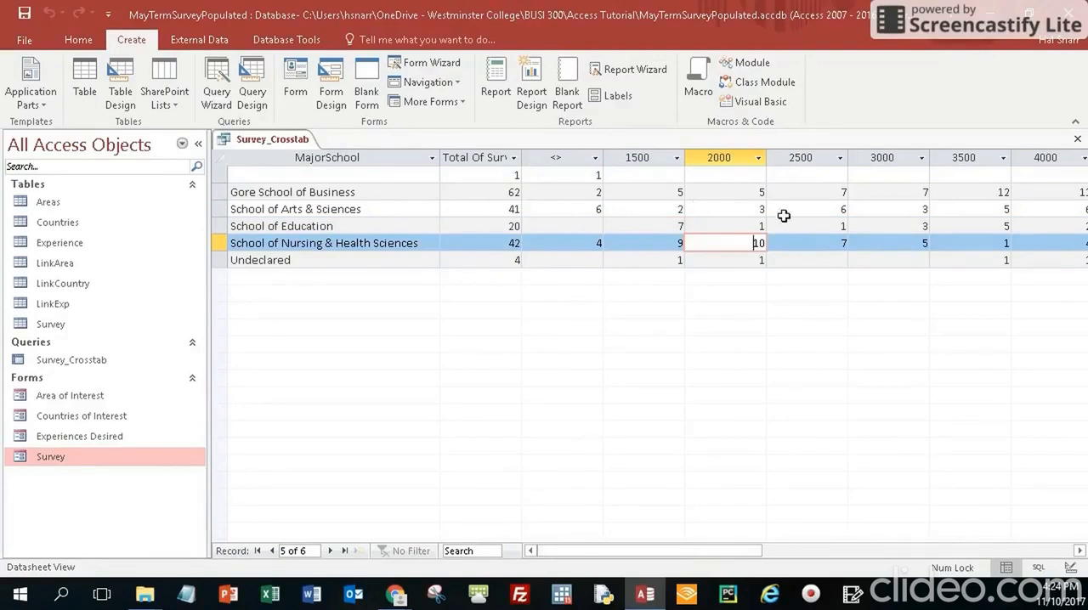
left_click(677, 226)
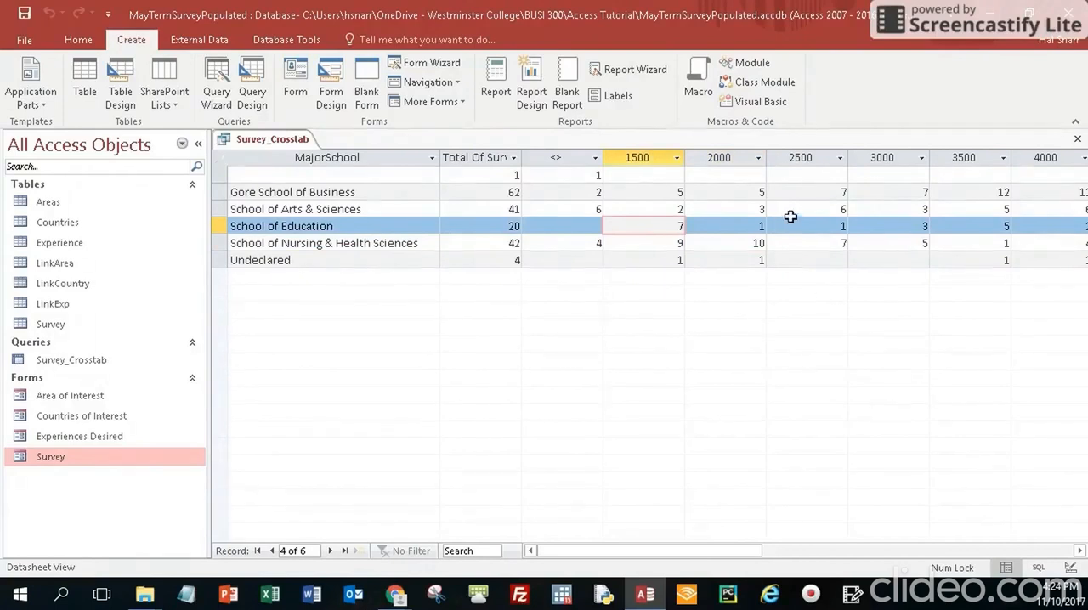
left_click(840, 209)
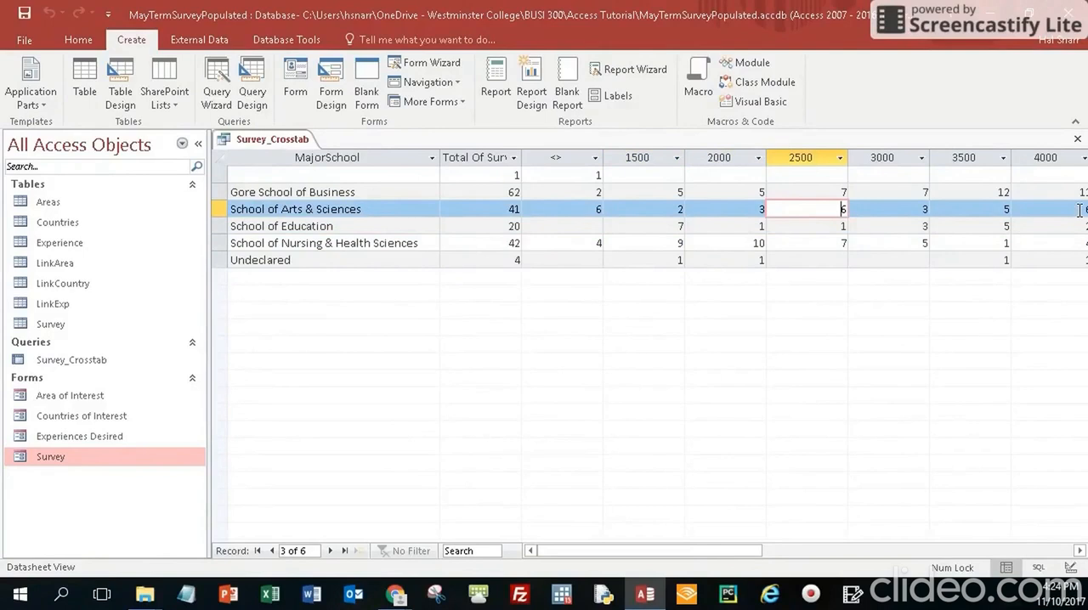
left_click(1079, 209)
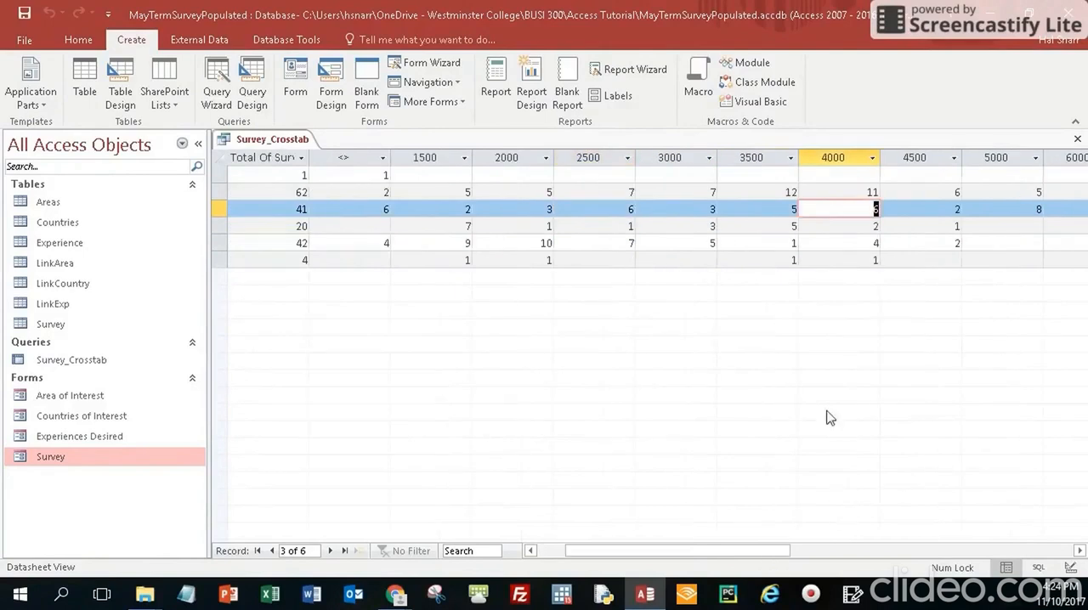
left_click(784, 192)
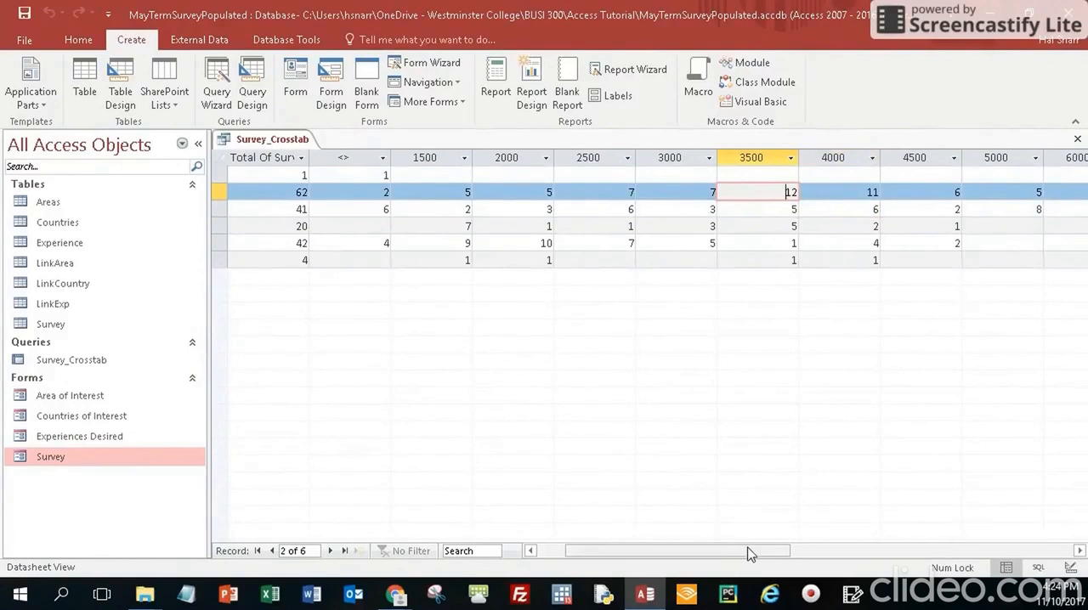
left_click_drag(751, 559, 678, 570)
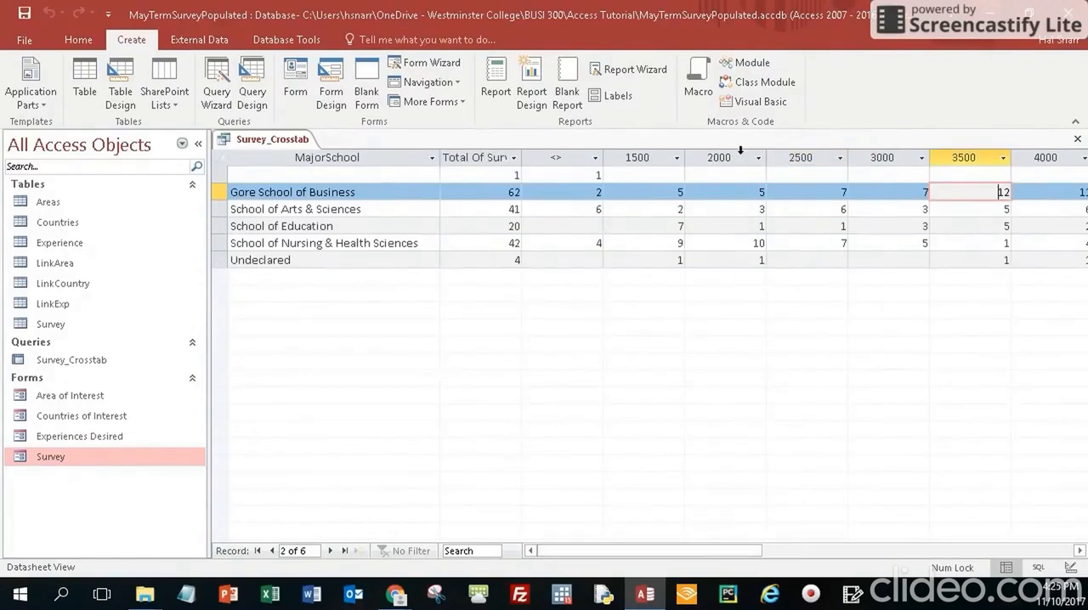
Close Survey_Crosstab with its layout changes saved, then reopen the query to check it and close it again
left_click(1078, 140)
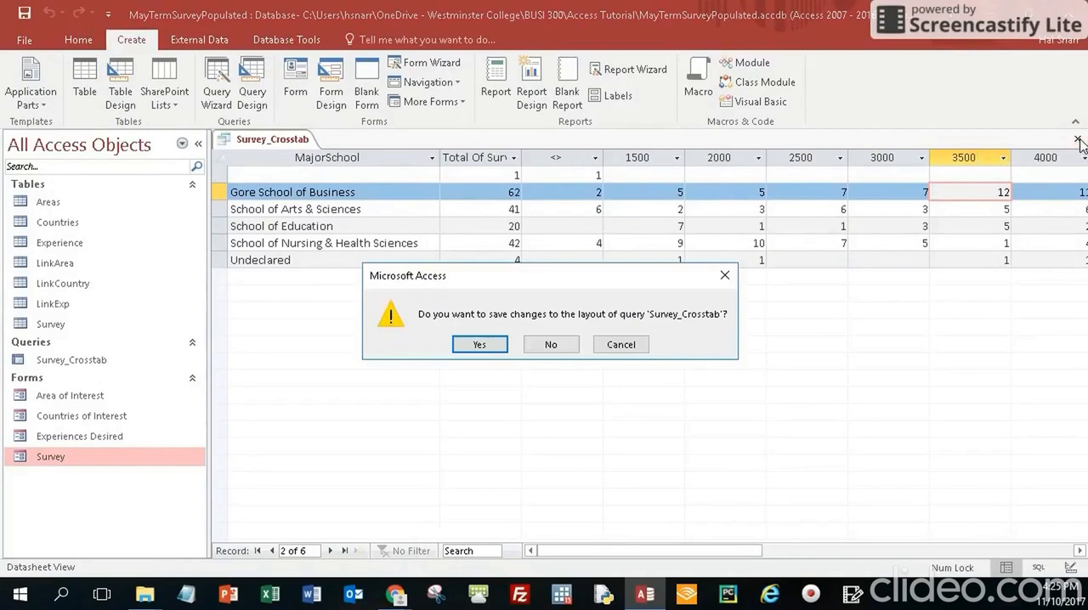
left_click(481, 345)
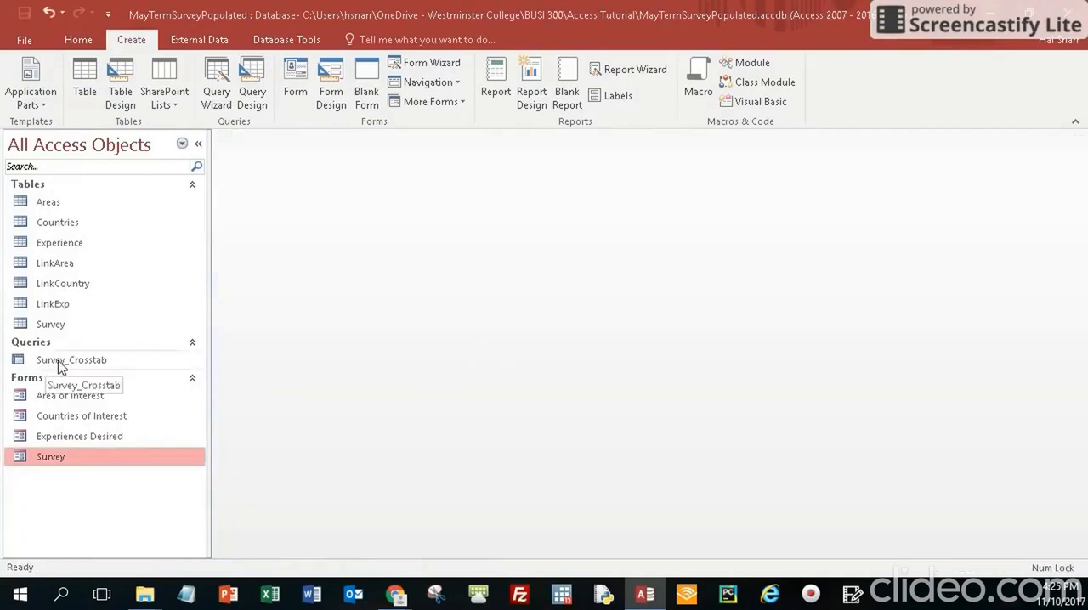
double_click(58, 361)
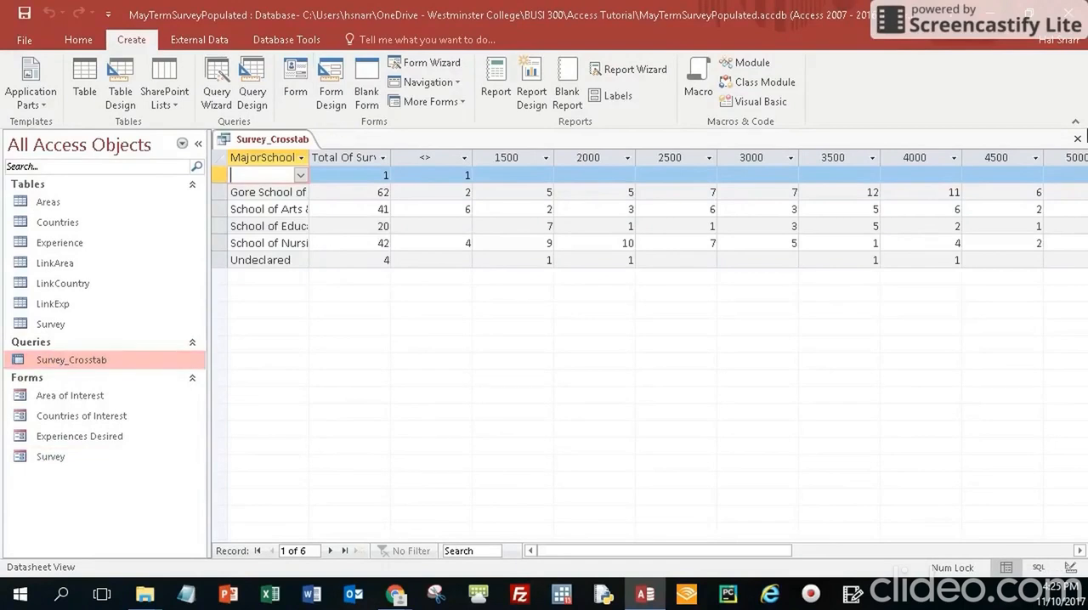
left_click(1078, 142)
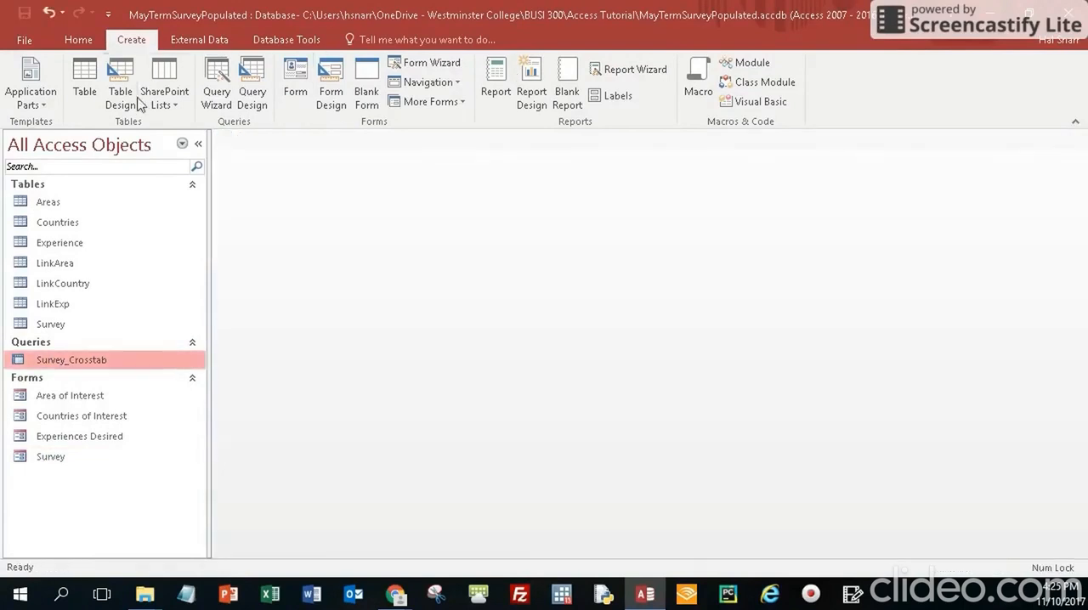
Create a new query in Design view containing the Survey, LinkArea and Areas tables
left_click(252, 83)
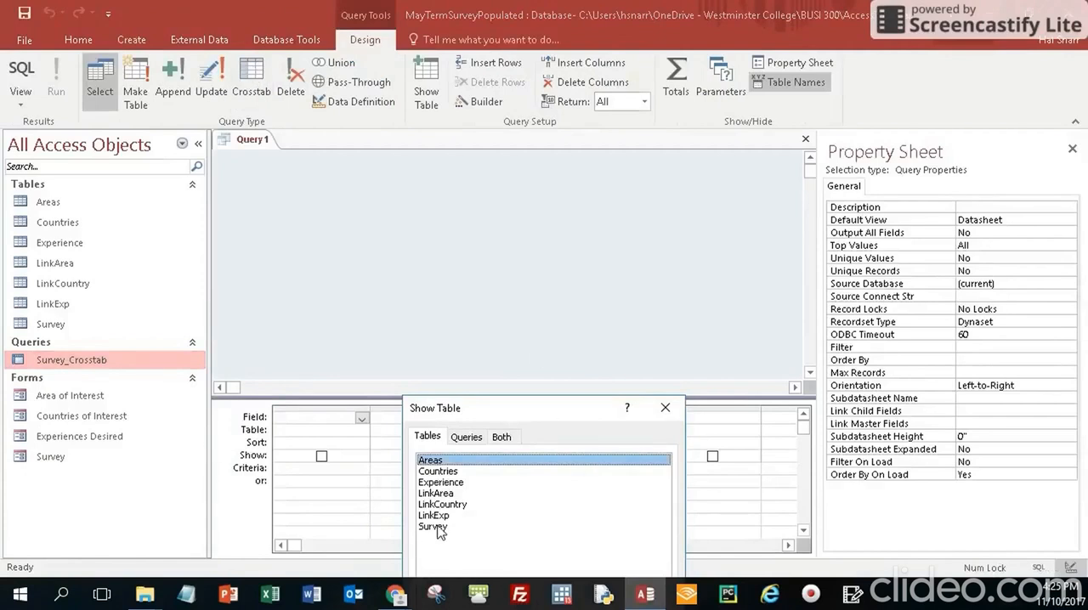
left_click(666, 409)
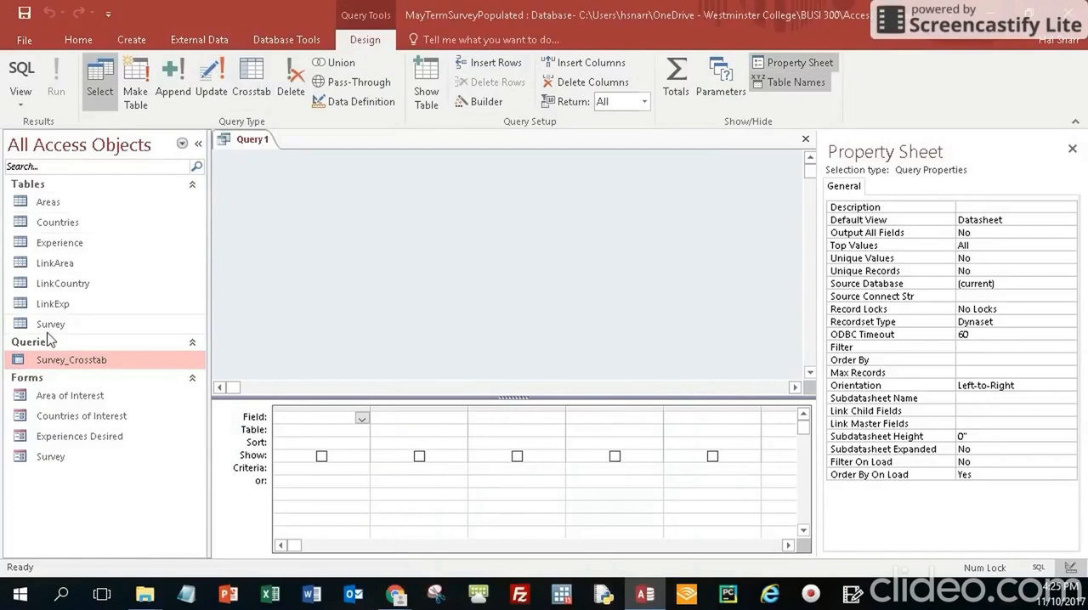
left_click_drag(51, 326, 296, 204)
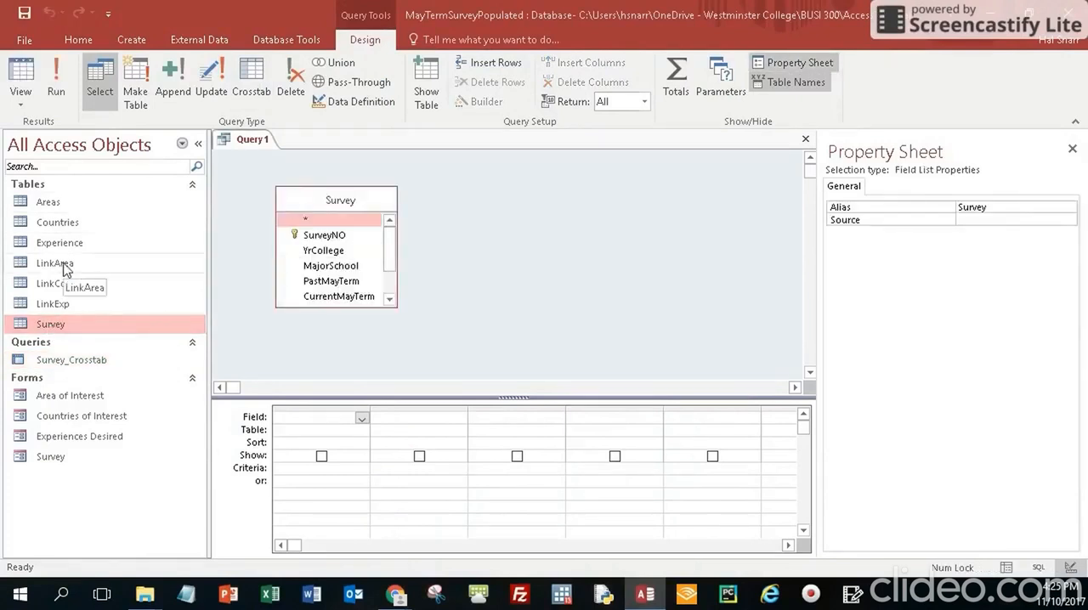
left_click_drag(64, 269, 456, 255)
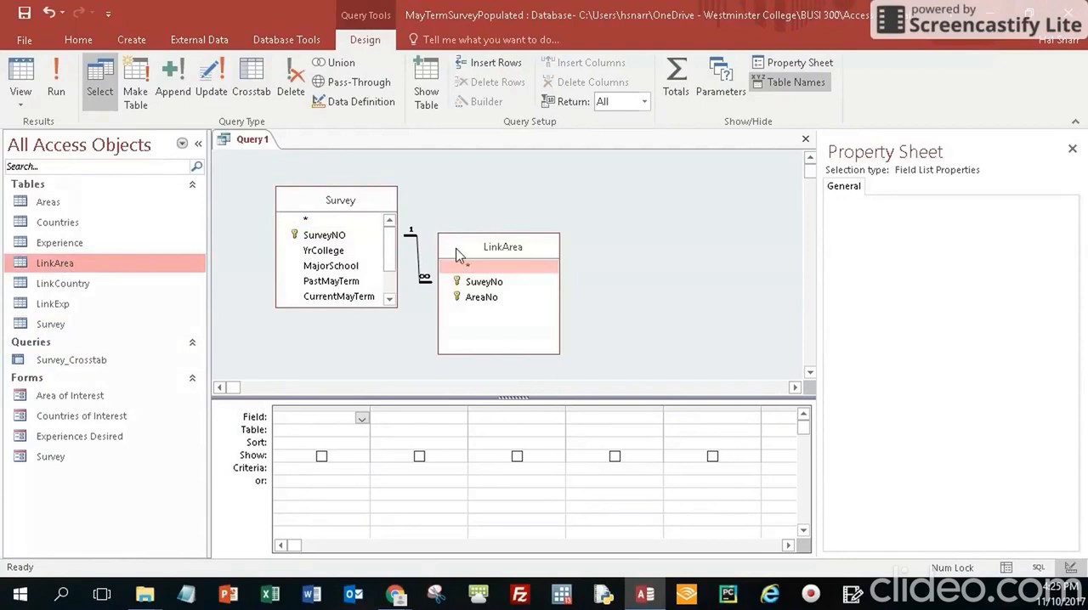
left_click_drag(491, 354, 474, 312)
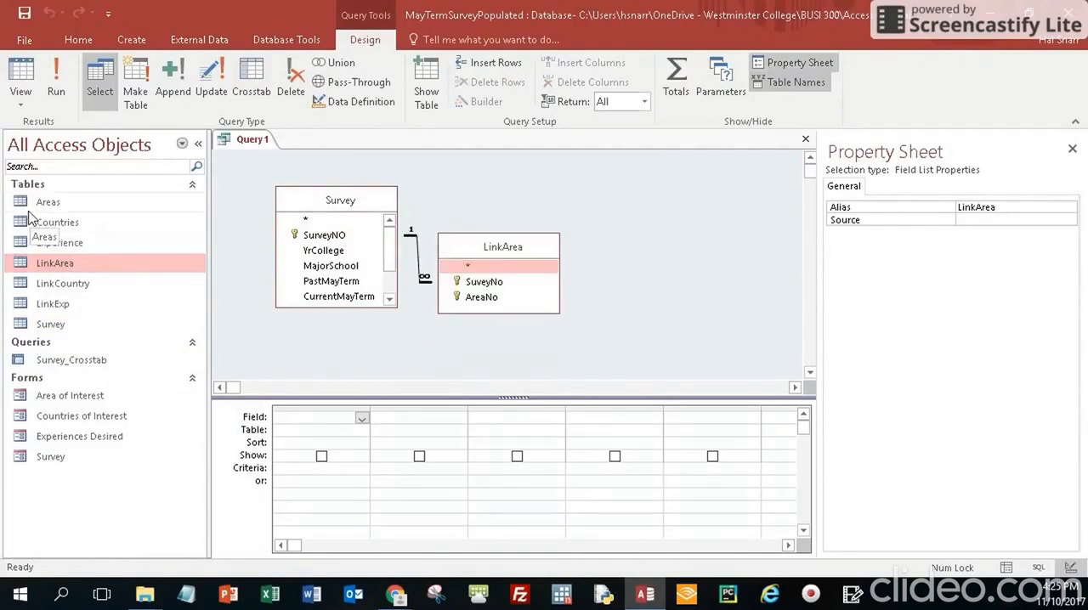
left_click_drag(34, 204, 616, 192)
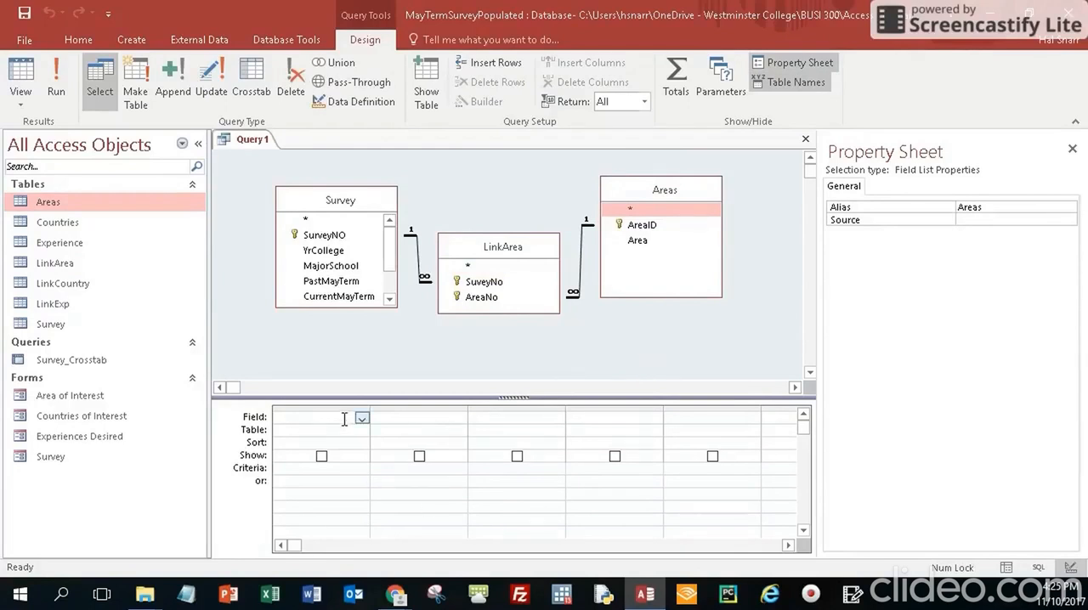
Add Survey's MajorSchool field to the query, turn on totals to group by it, and sort it ascending
left_click_drag(359, 307, 358, 353)
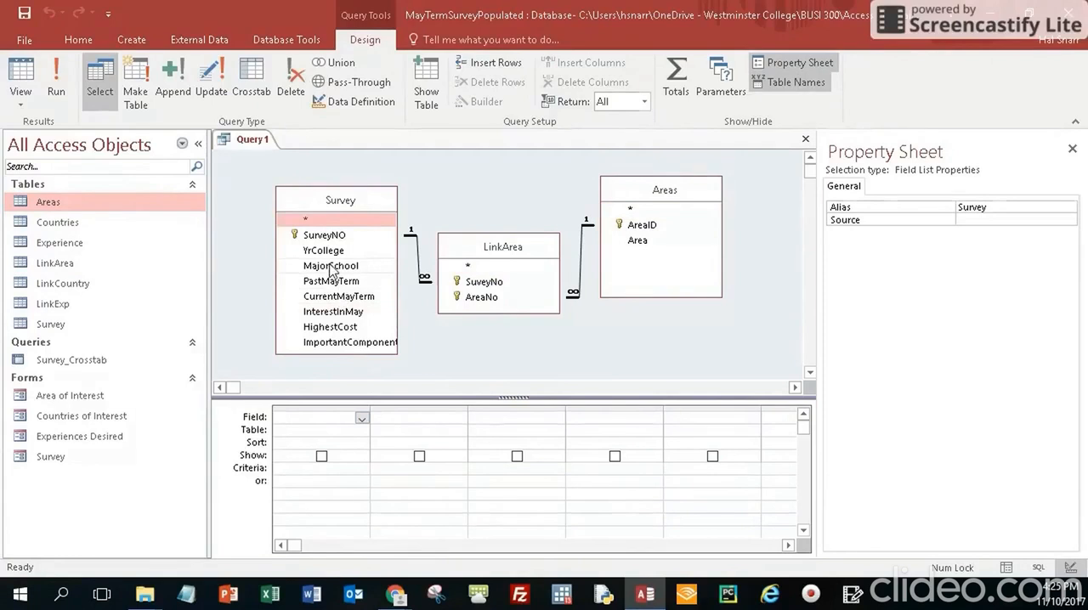
left_click_drag(330, 267, 309, 418)
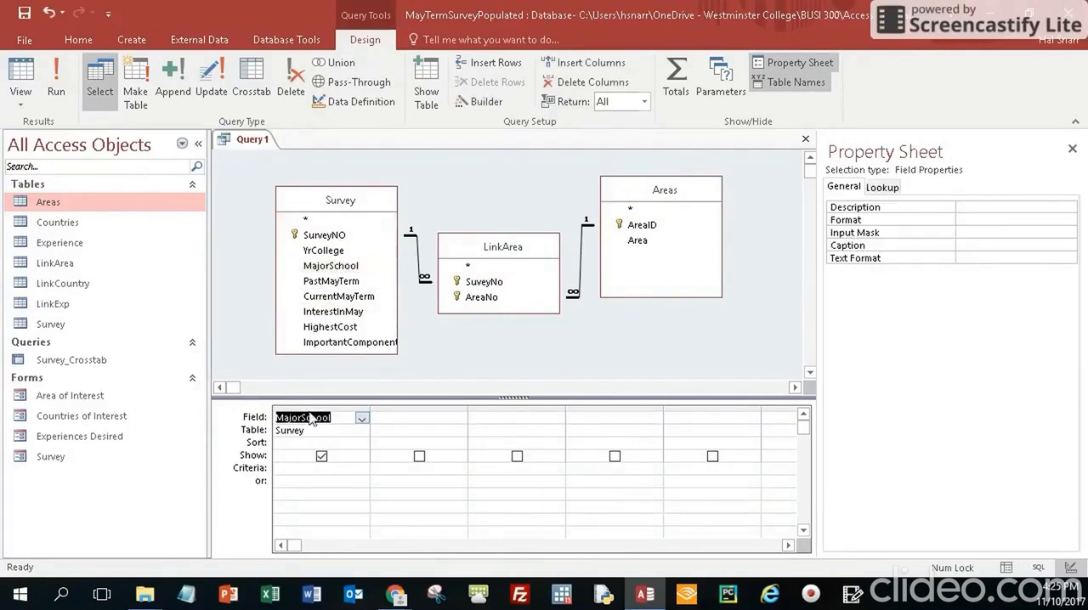
left_click(295, 442)
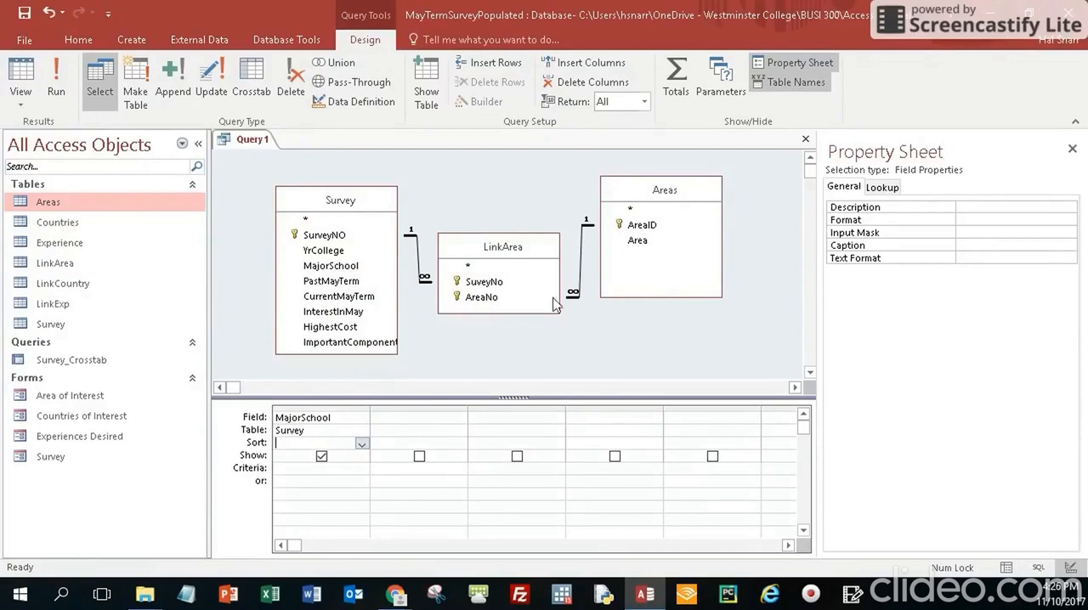
left_click(675, 81)
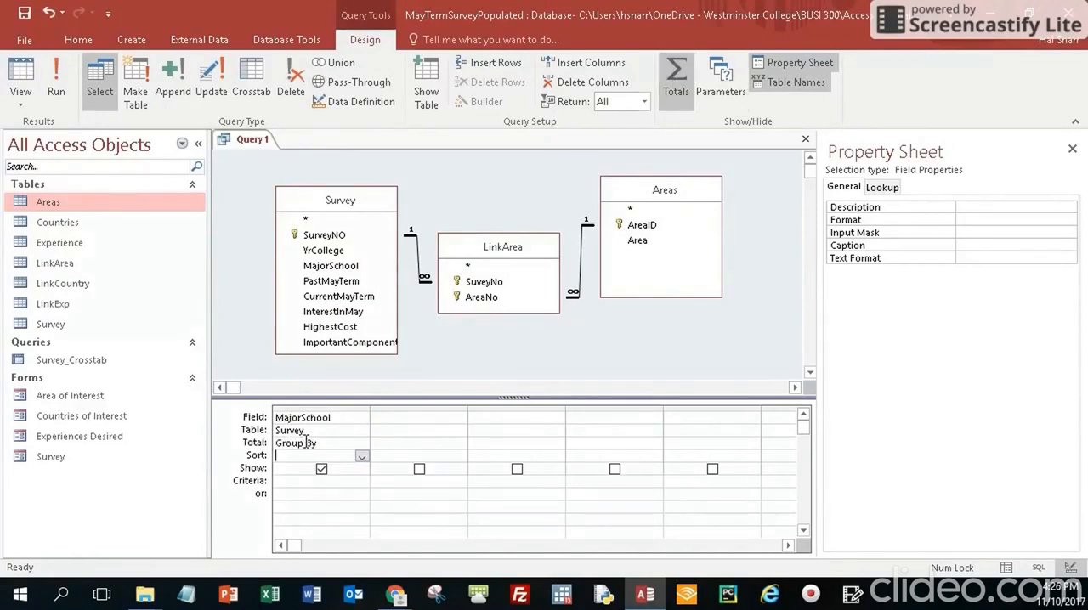
left_click(362, 458)
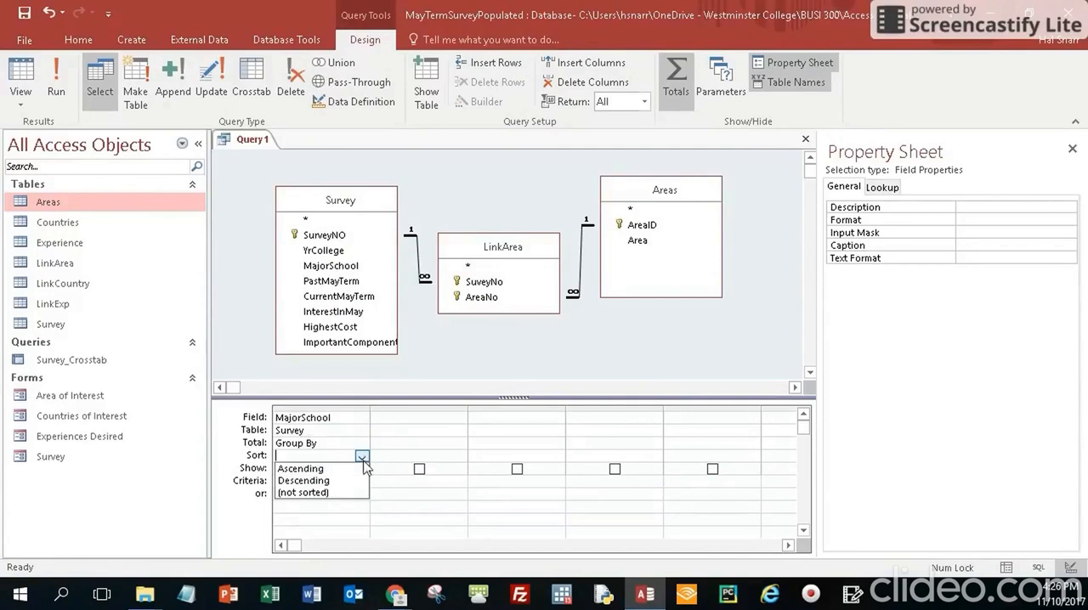
left_click(363, 468)
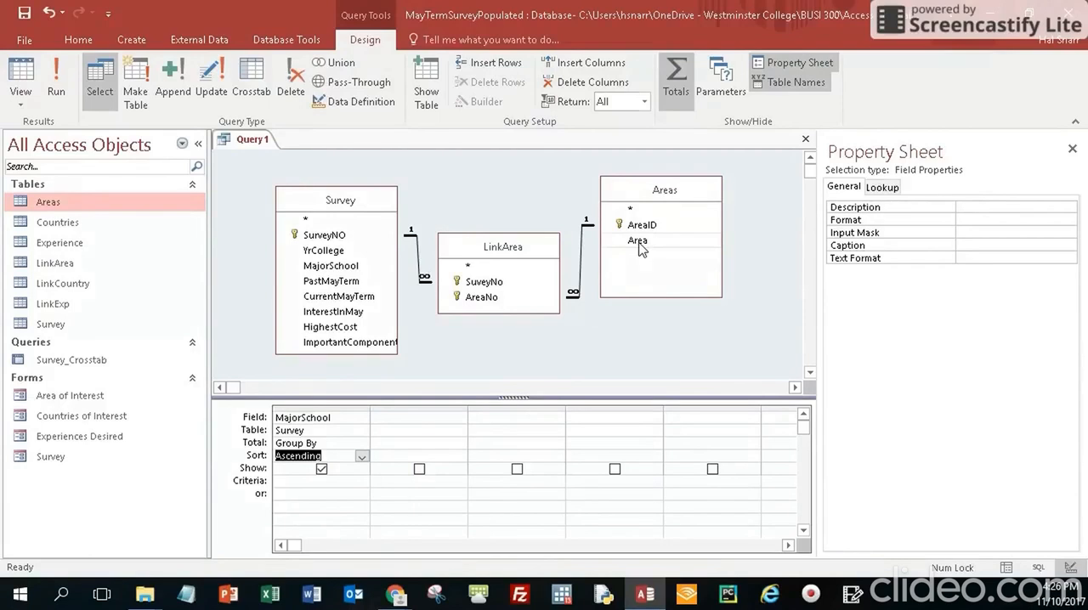
Add the Area field from Areas twice, grouping by the first and counting the second in descending order
left_click_drag(639, 244, 413, 419)
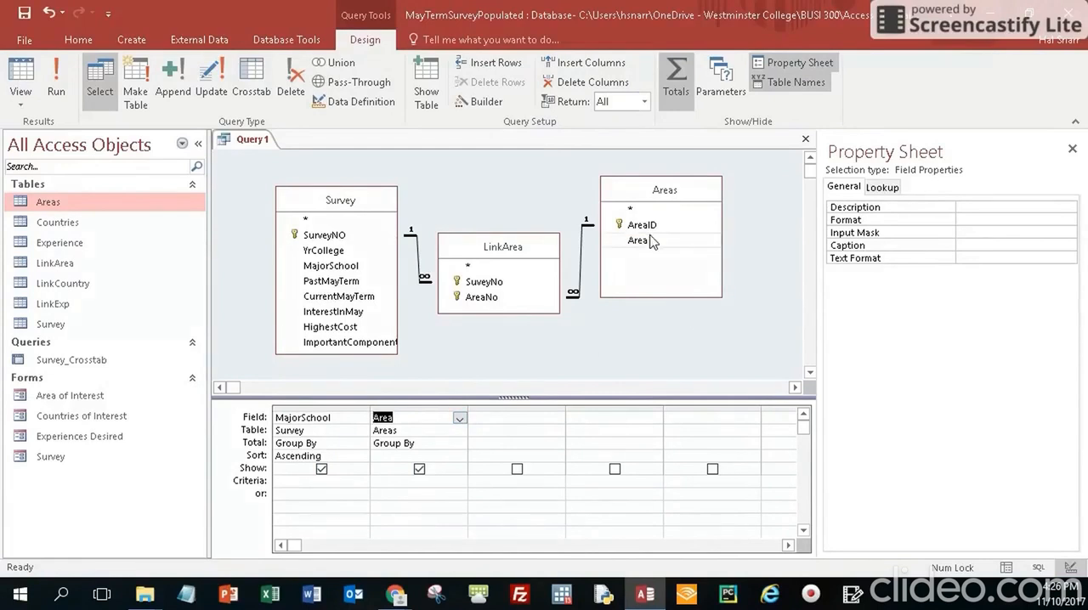
left_click_drag(643, 245, 482, 430)
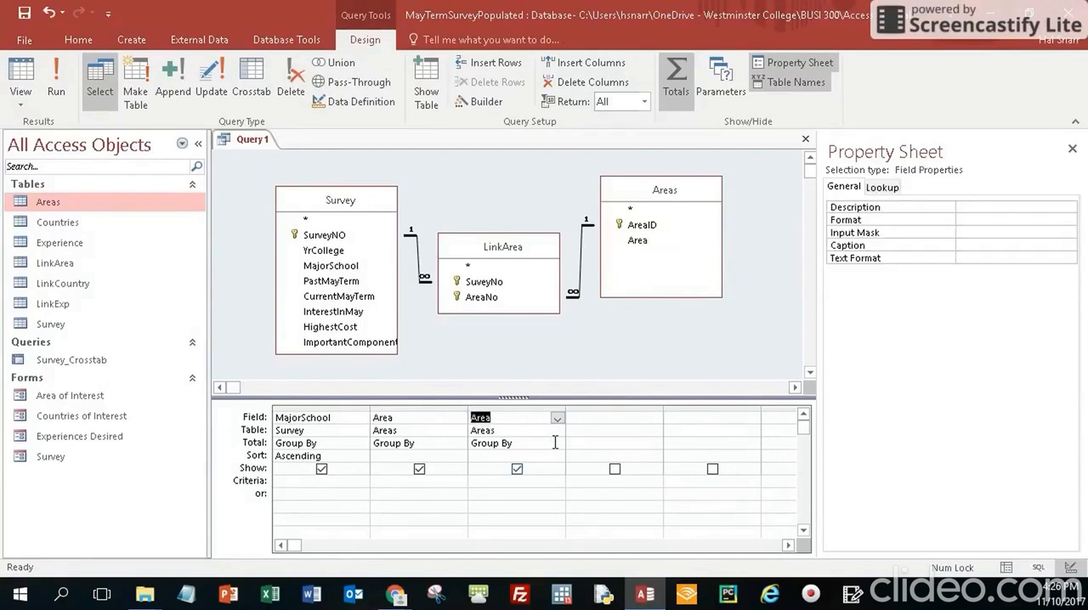
left_click(557, 443)
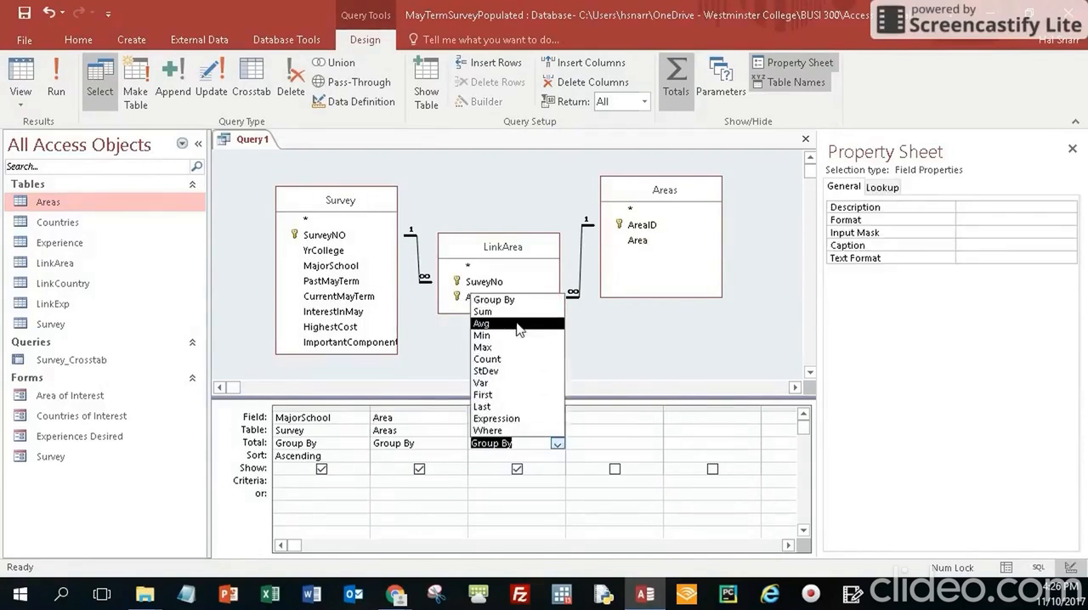
left_click(557, 443)
left_click(557, 444)
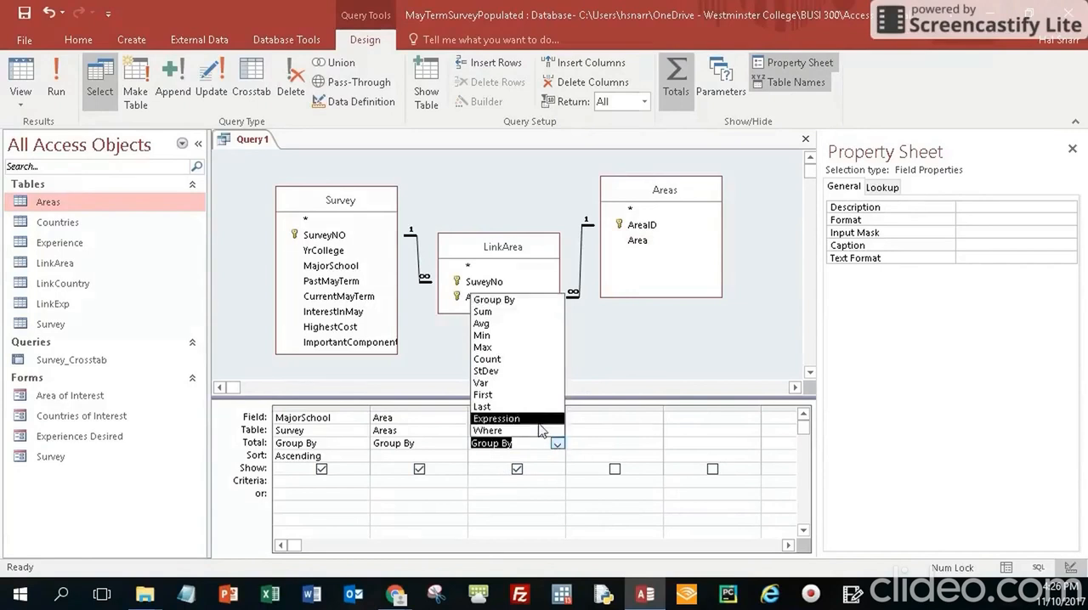
left_click(487, 359)
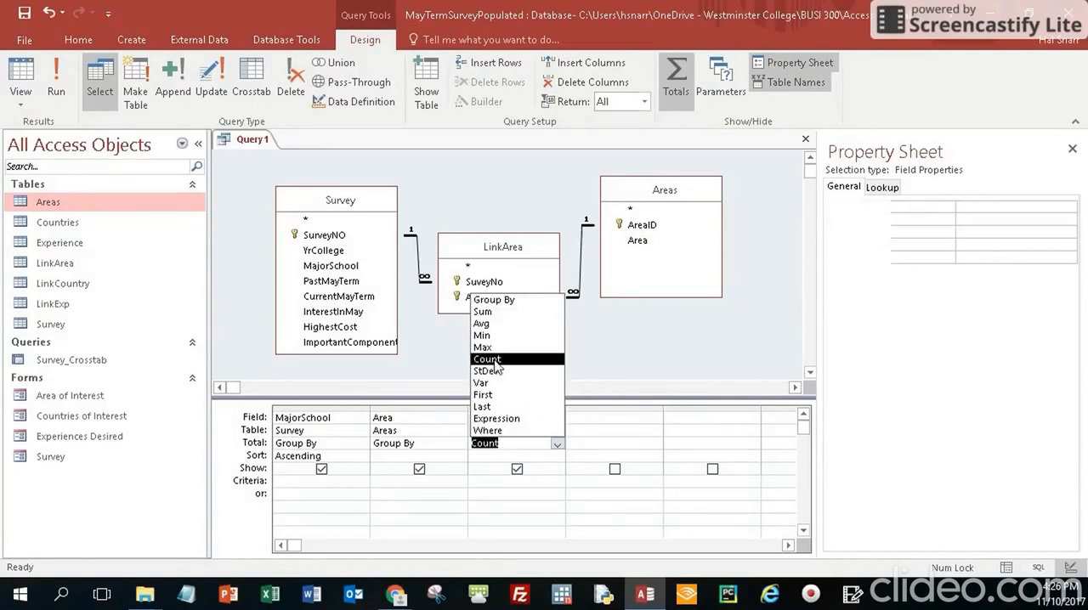
left_click(555, 456)
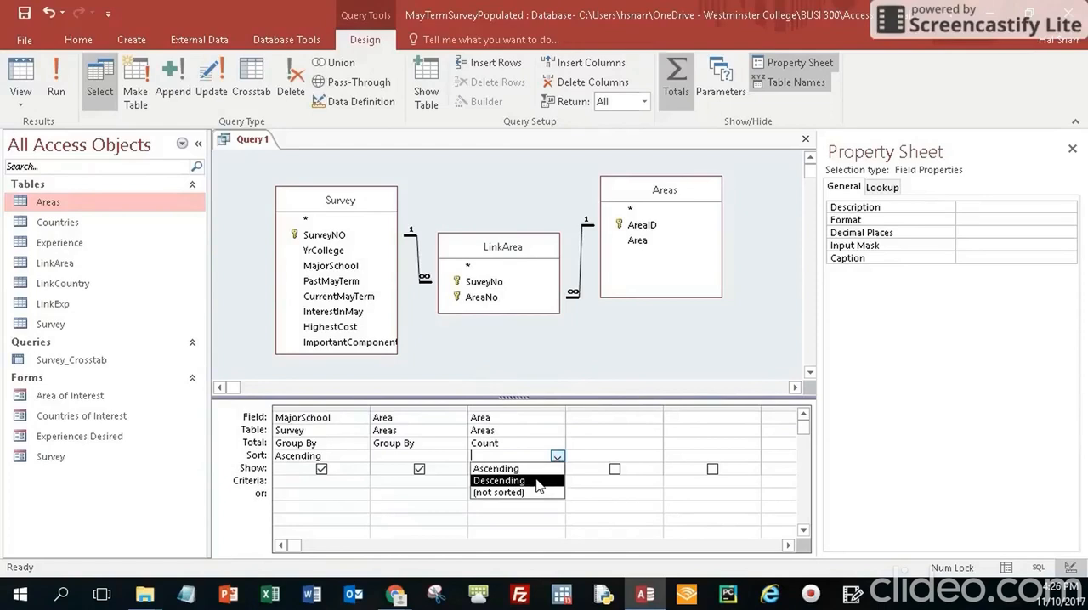
left_click(537, 481)
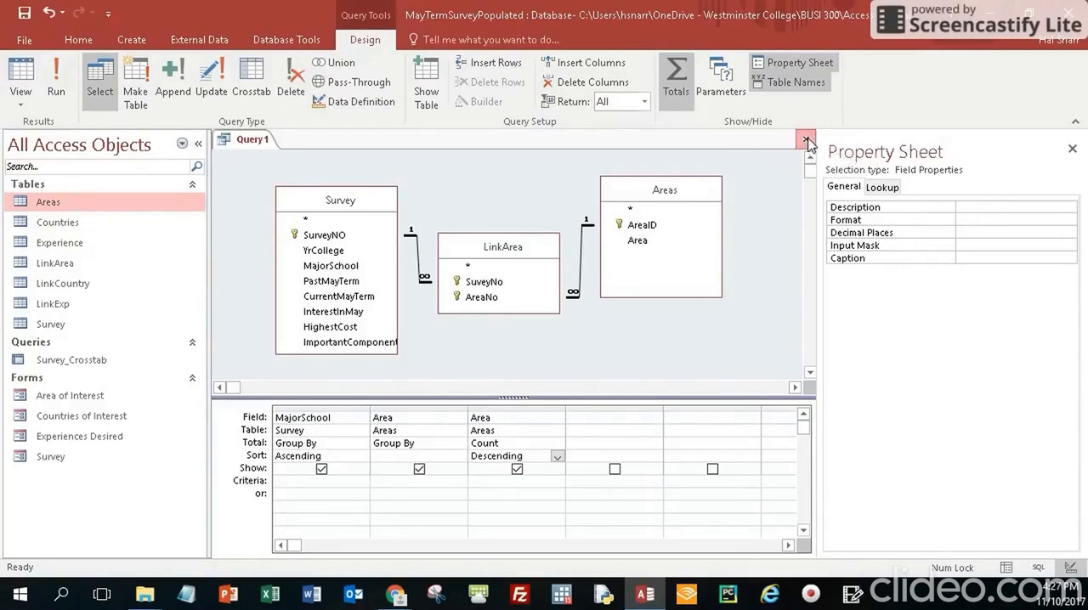
Close the new query and save it as "Most Popular Area by School"
left_click(807, 140)
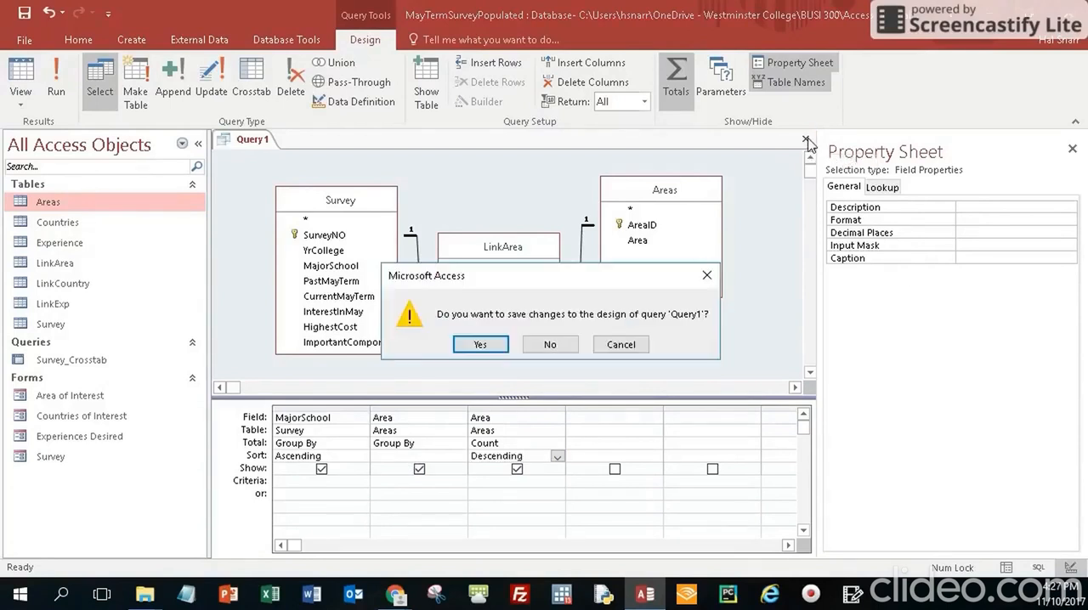
left_click(481, 345)
left_click(505, 209)
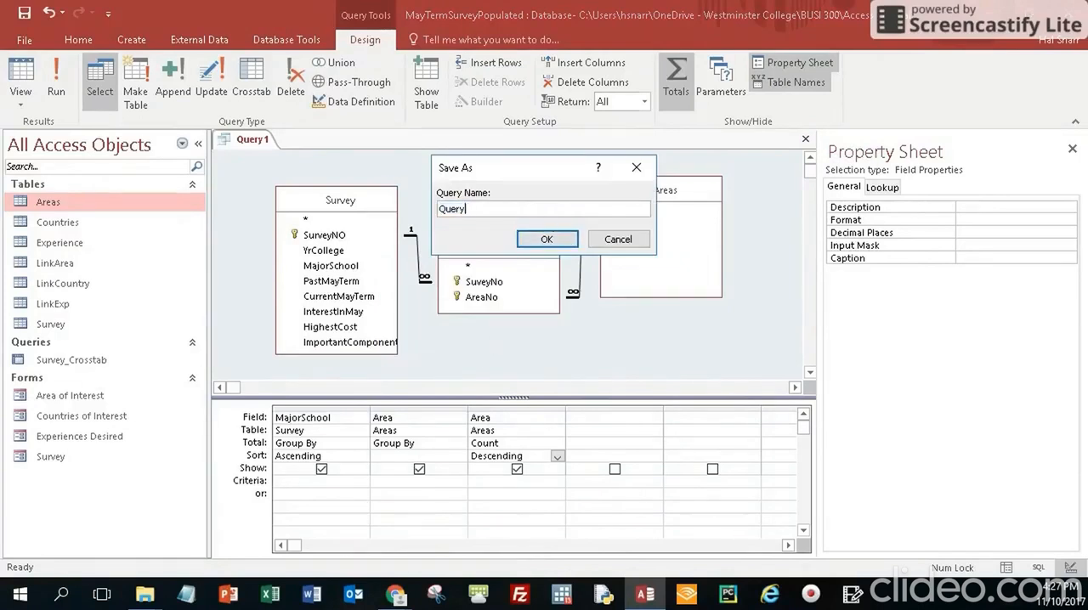
key("BackSpace")
key("BackSpace")
key("BackSpace")
key("BackSpace")
key("BackSpace")
type("Most Popular Area by School")
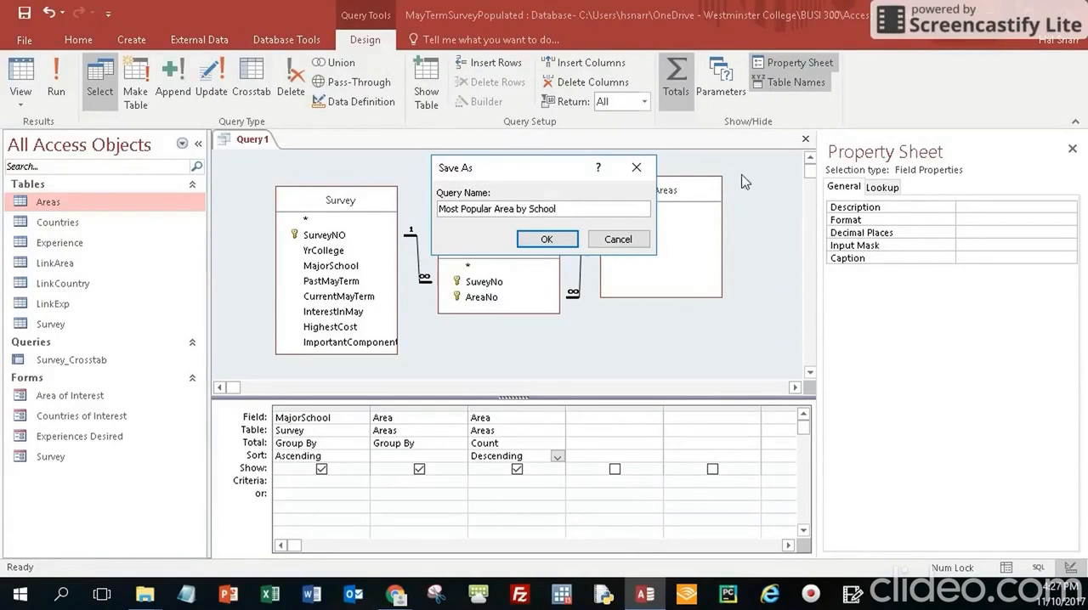
left_click(547, 240)
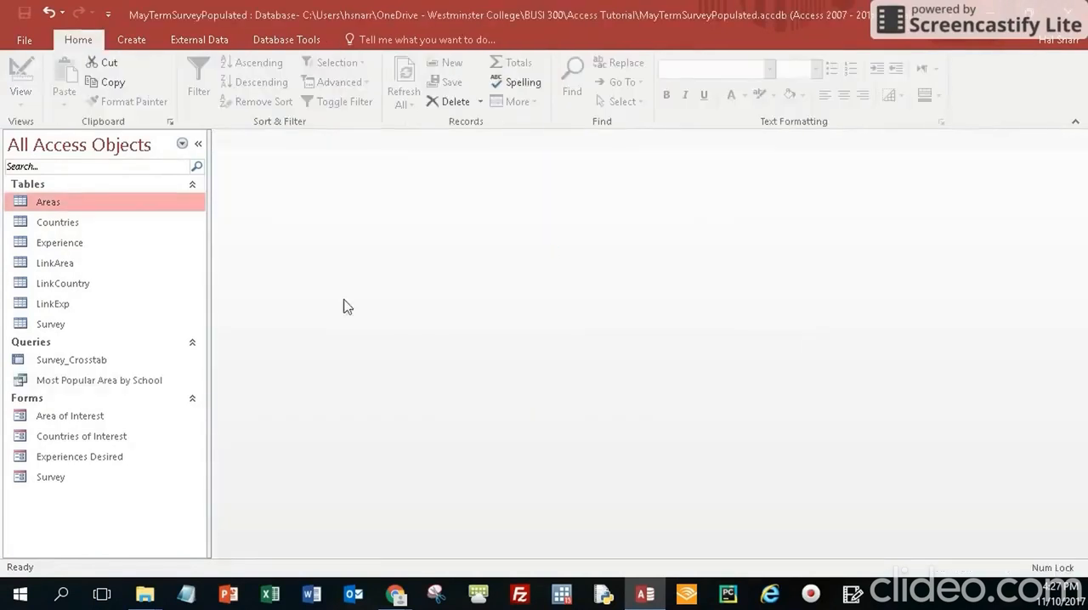
Open the Most Popular Area by School query and fit the MajorSchool, Area and CountOfArea column widths to their contents
double_click(78, 385)
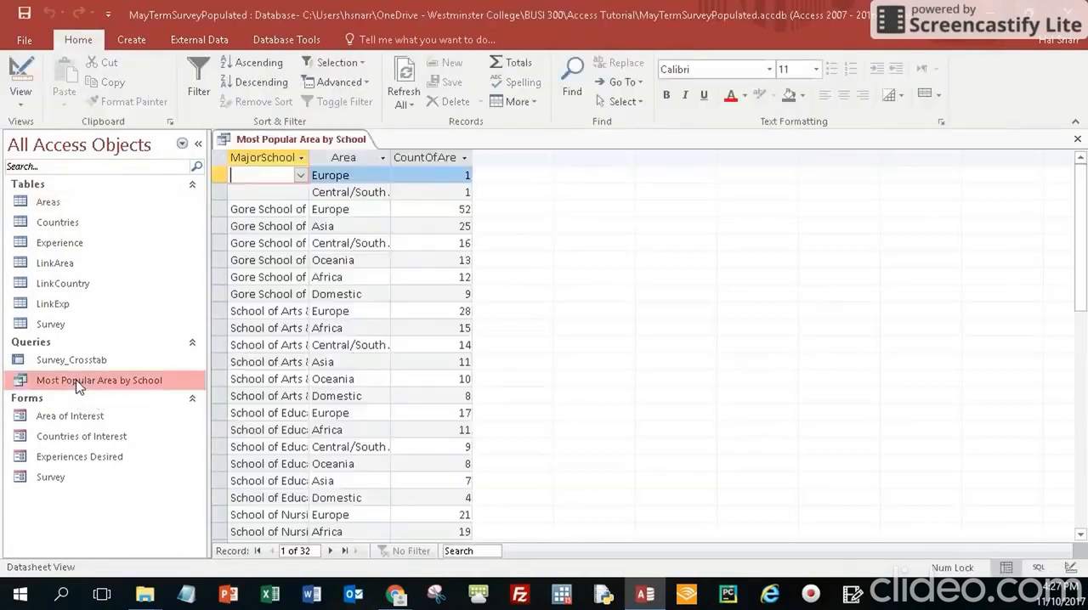
double_click(309, 158)
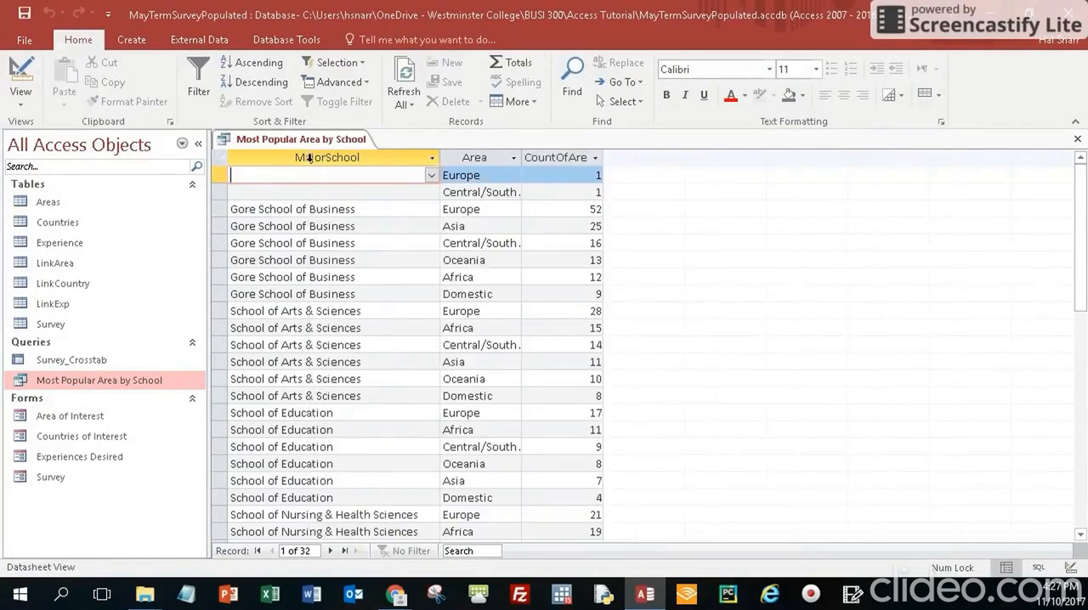
left_click(492, 158)
double_click(521, 158)
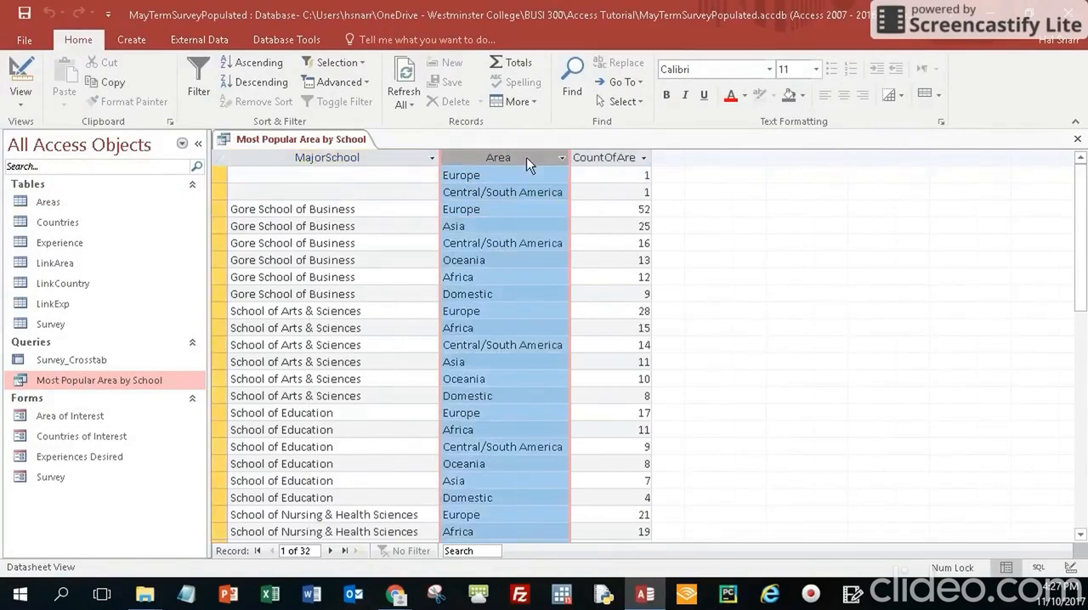
double_click(654, 157)
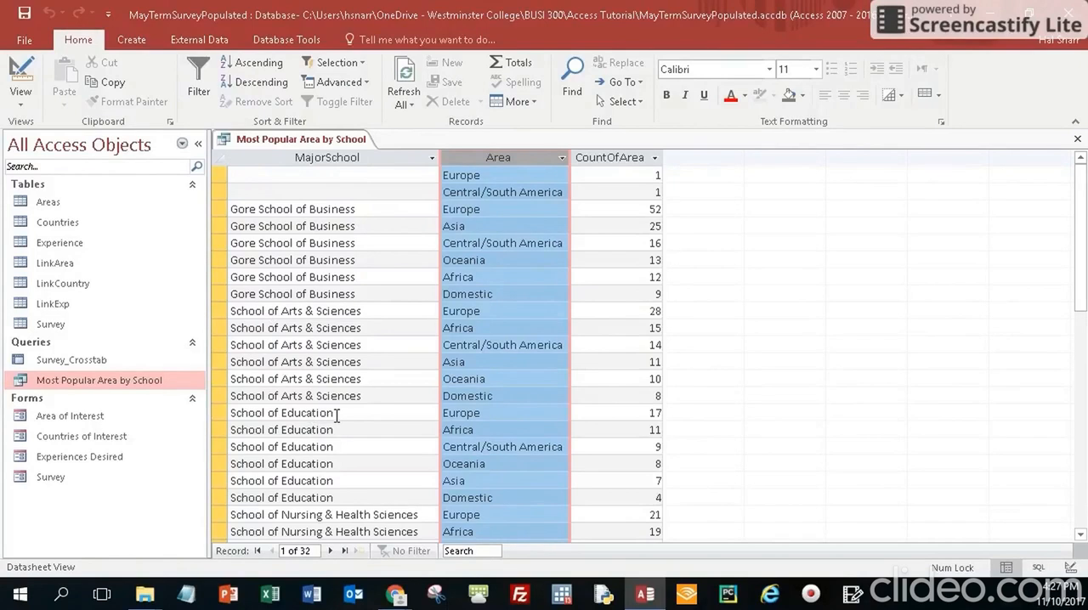
Review the area counts for each school through to the last record, then close the query with its layout changes saved
scroll(337, 416, "down", 1)
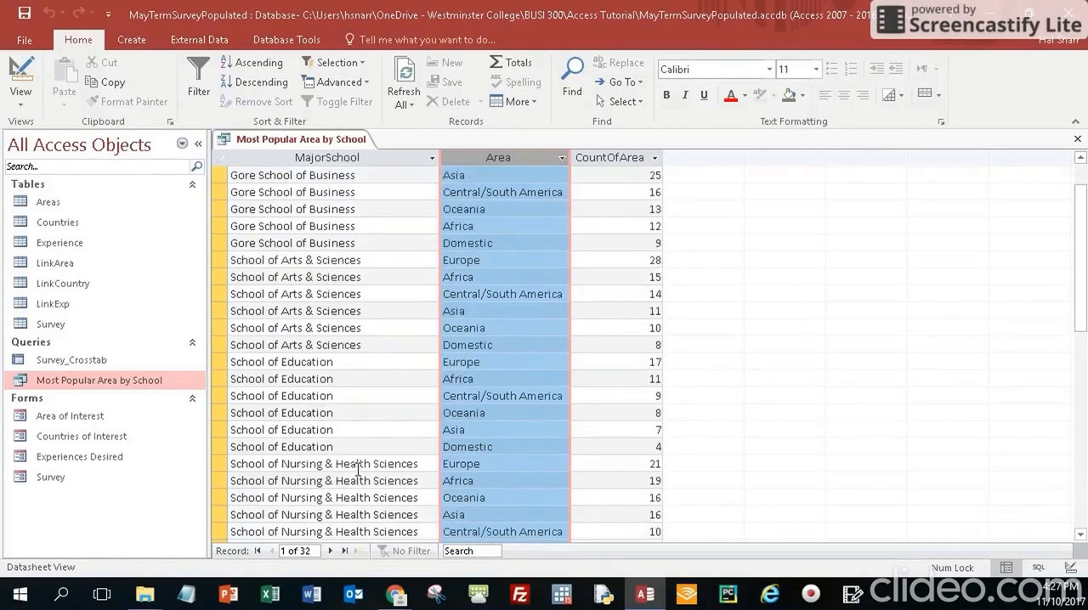
scroll(358, 469, "down", 1)
scroll(372, 416, "down", 1)
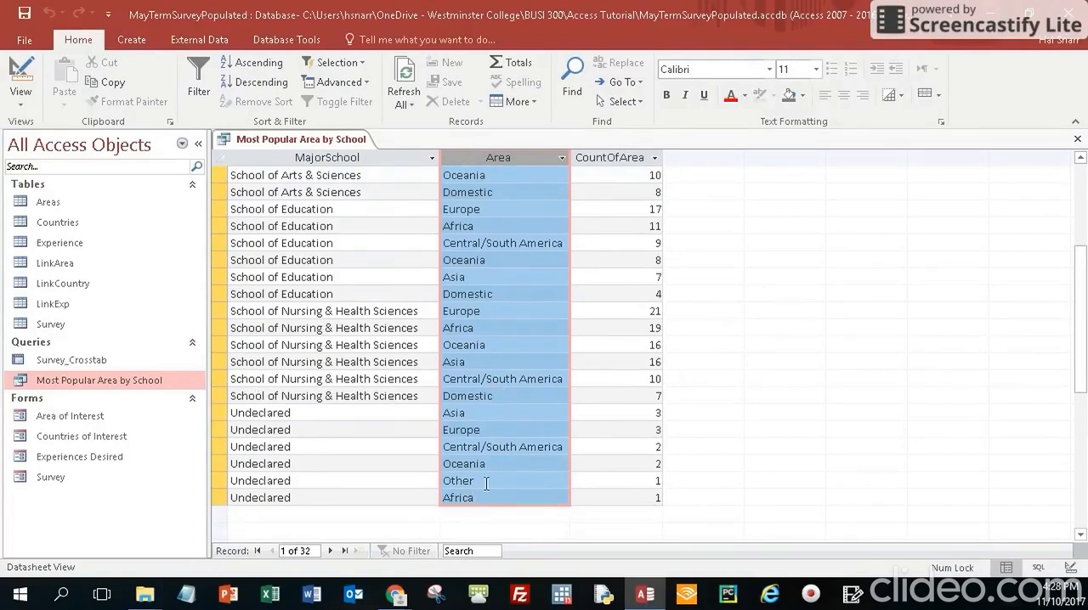
scroll(486, 481, "up", 2)
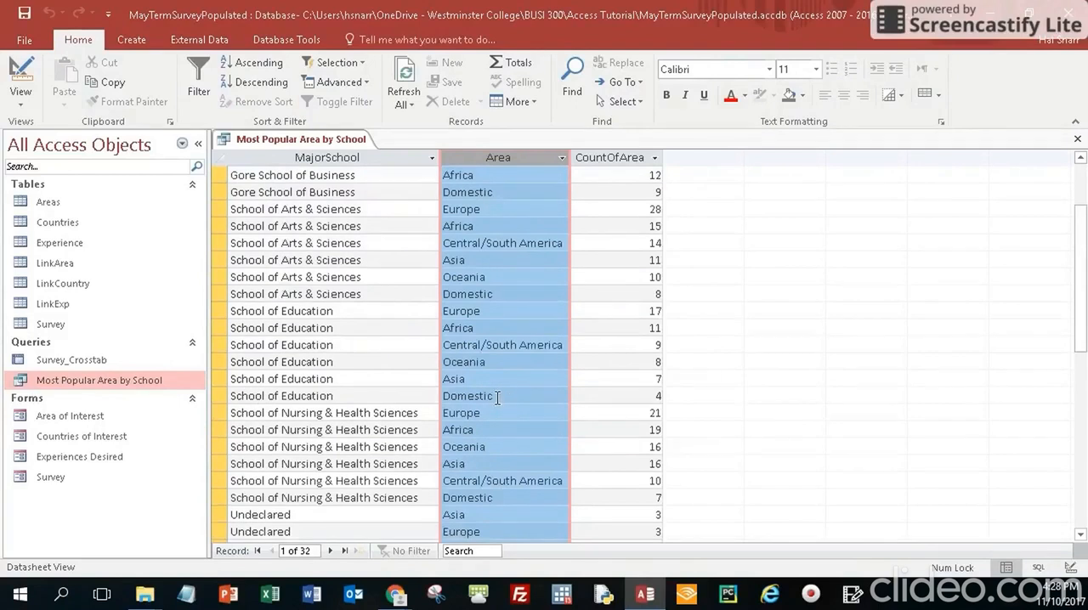
scroll(504, 397, "up", 1)
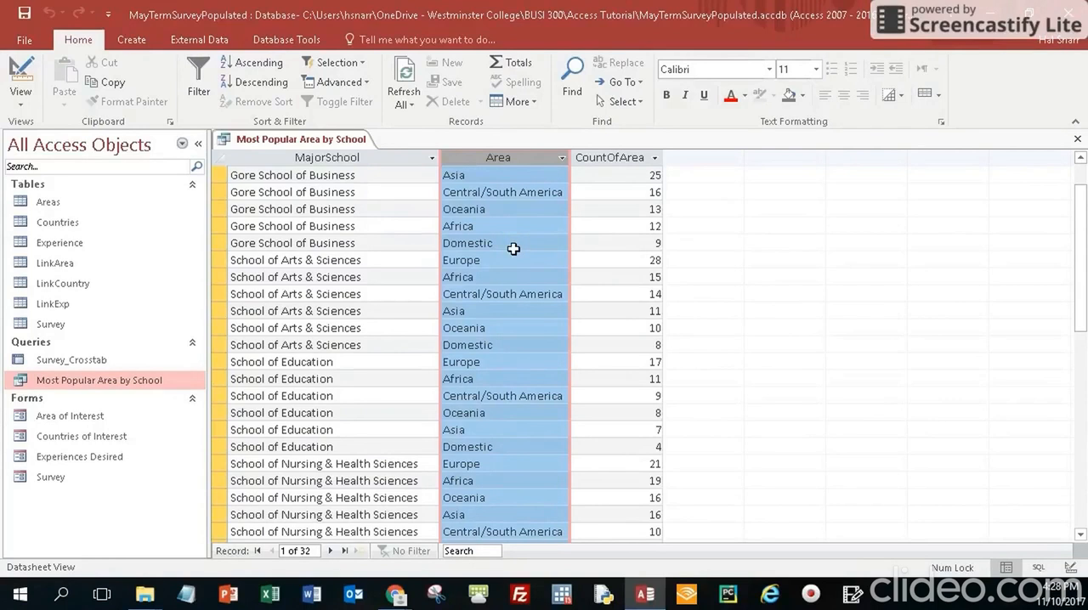
scroll(516, 238, "up", 1)
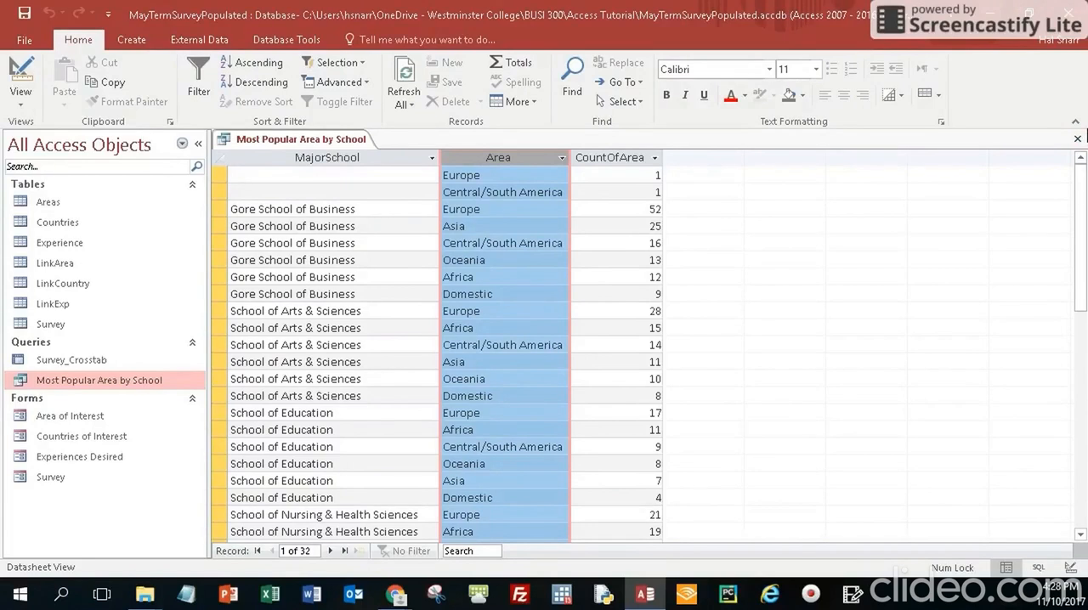
left_click(1080, 140)
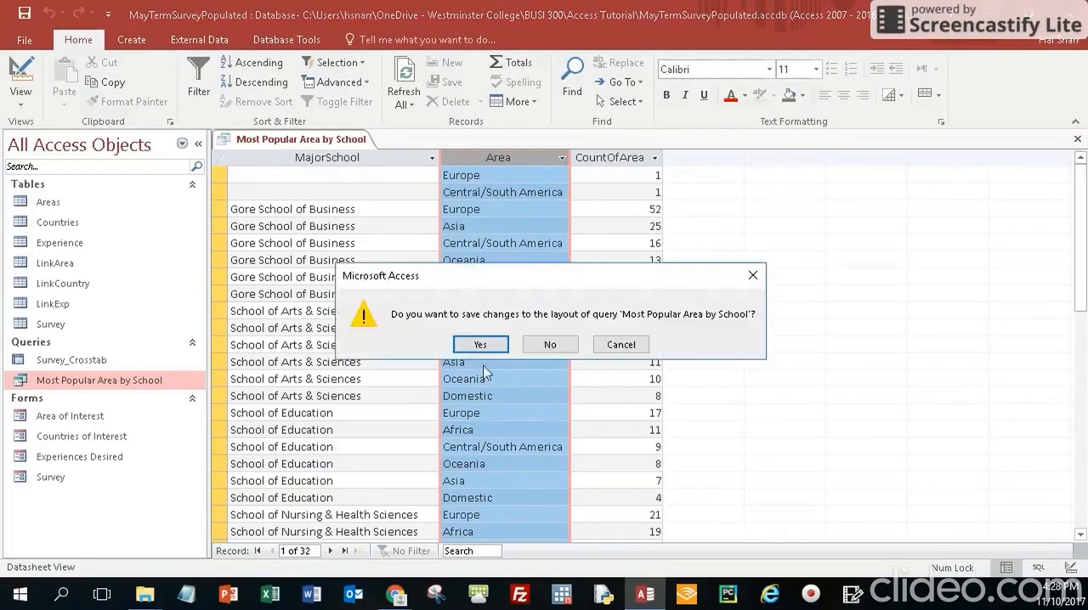
left_click(481, 347)
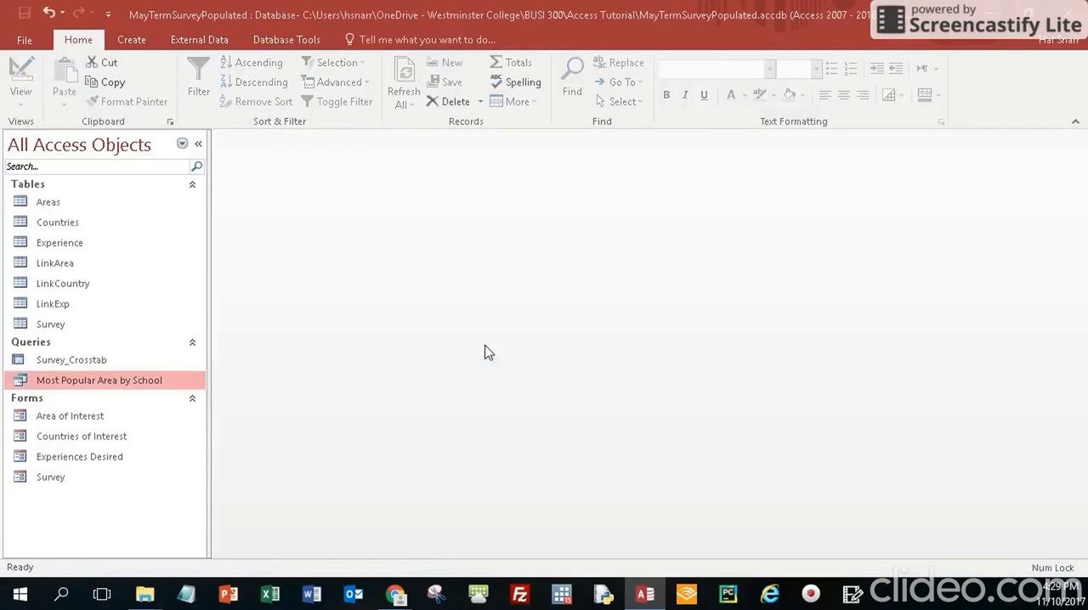
Create a new query in Design view containing the Survey, LinkExp and Experience tables, enlarging the Survey field list to show all its fields
left_click(132, 40)
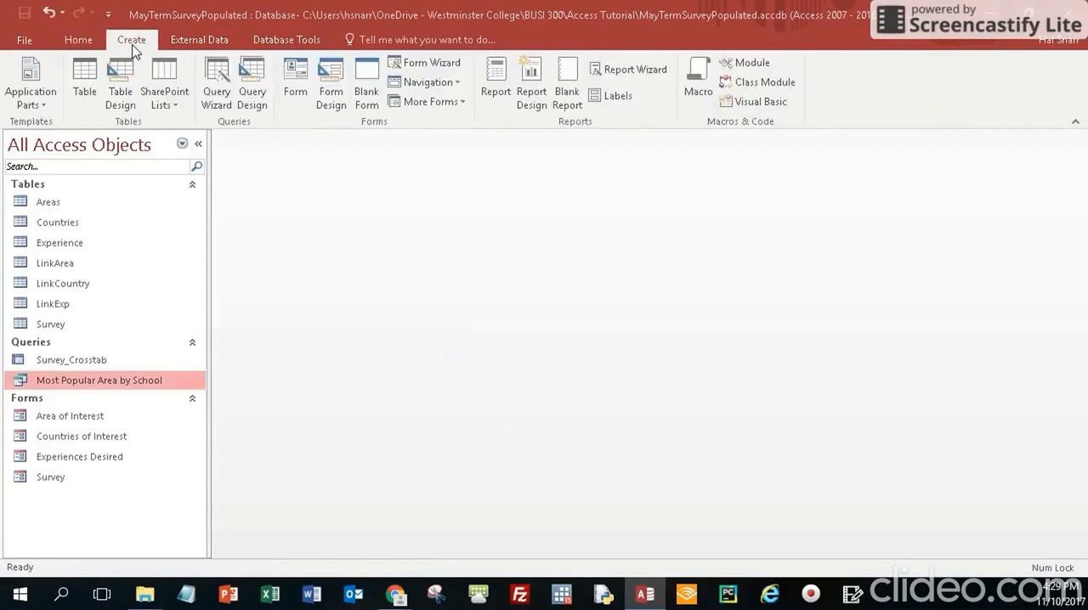
left_click(253, 98)
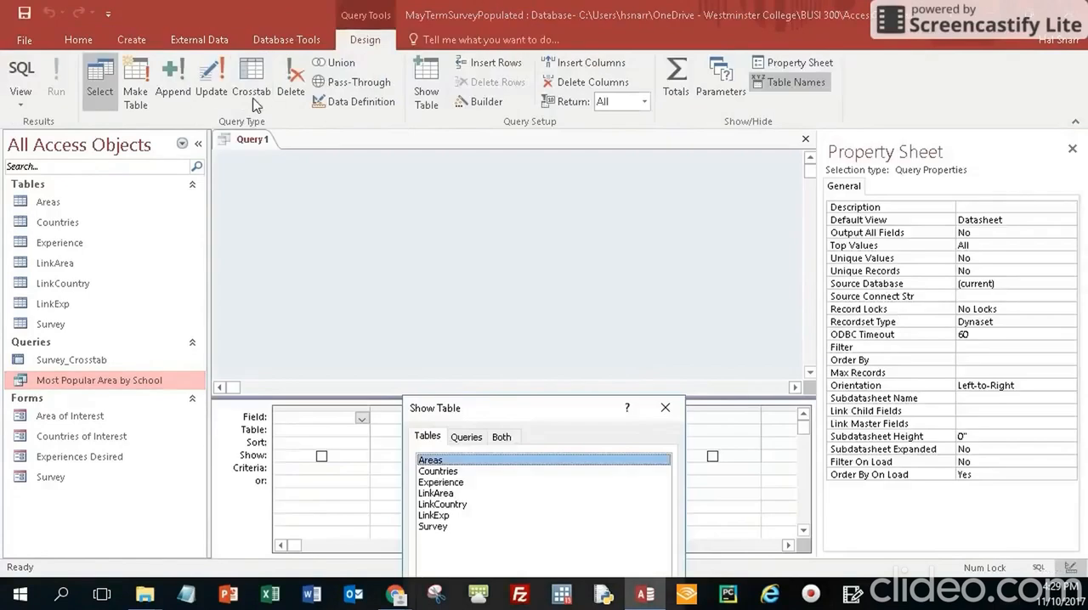
left_click(665, 411)
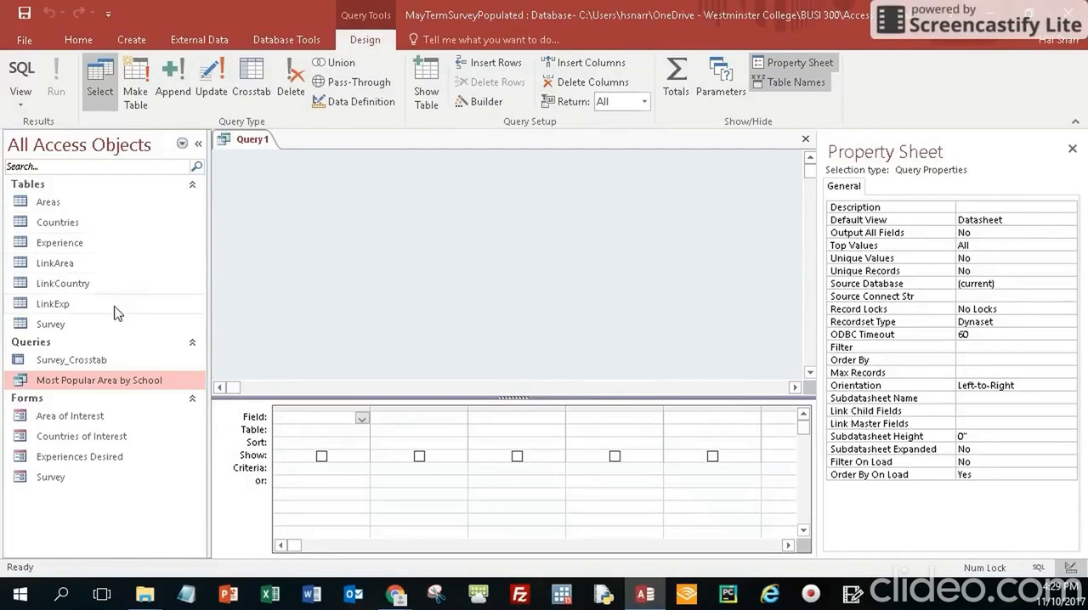
left_click_drag(60, 324, 273, 180)
left_click_drag(374, 283, 397, 344)
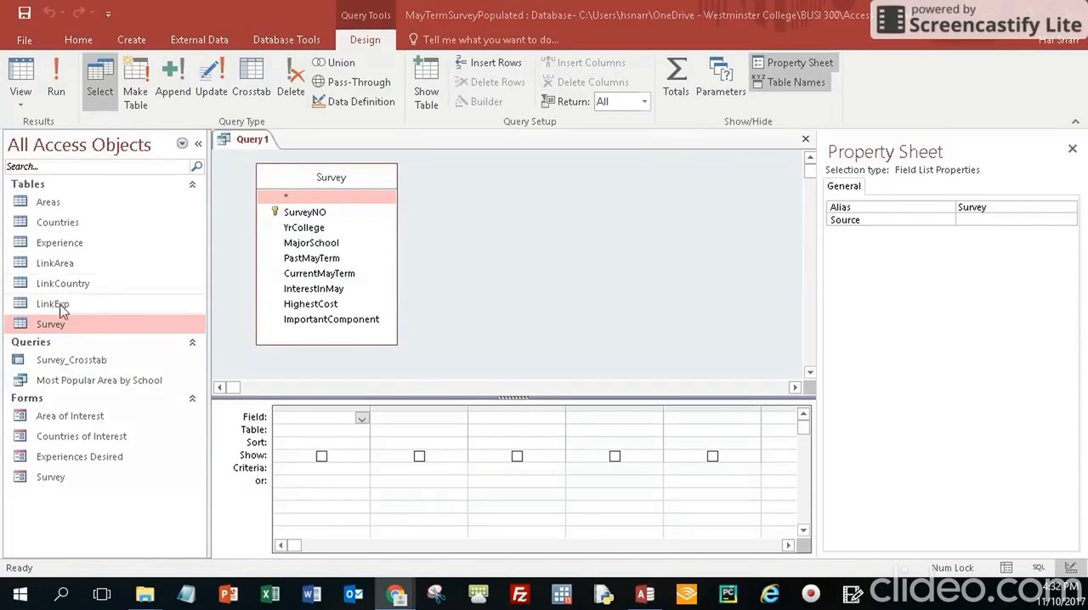
left_click_drag(59, 311, 461, 245)
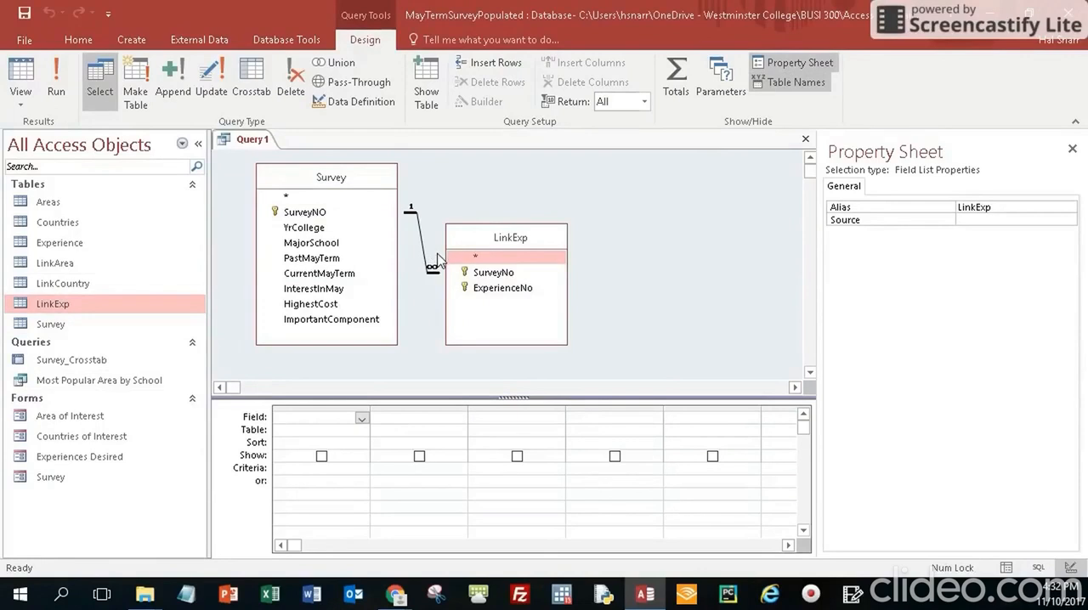
left_click(80, 245)
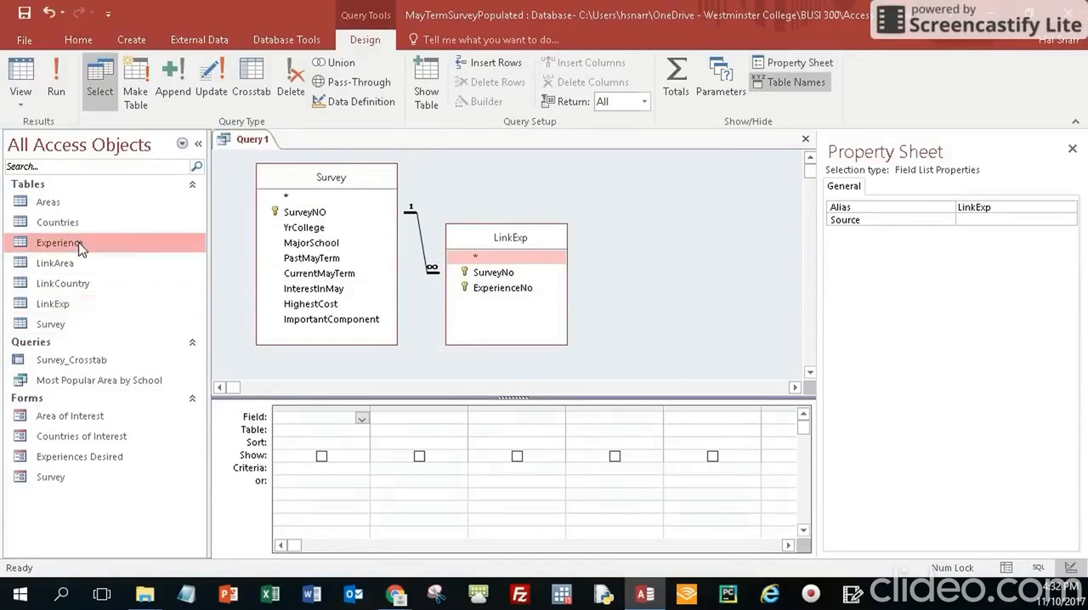
left_click_drag(81, 245, 676, 218)
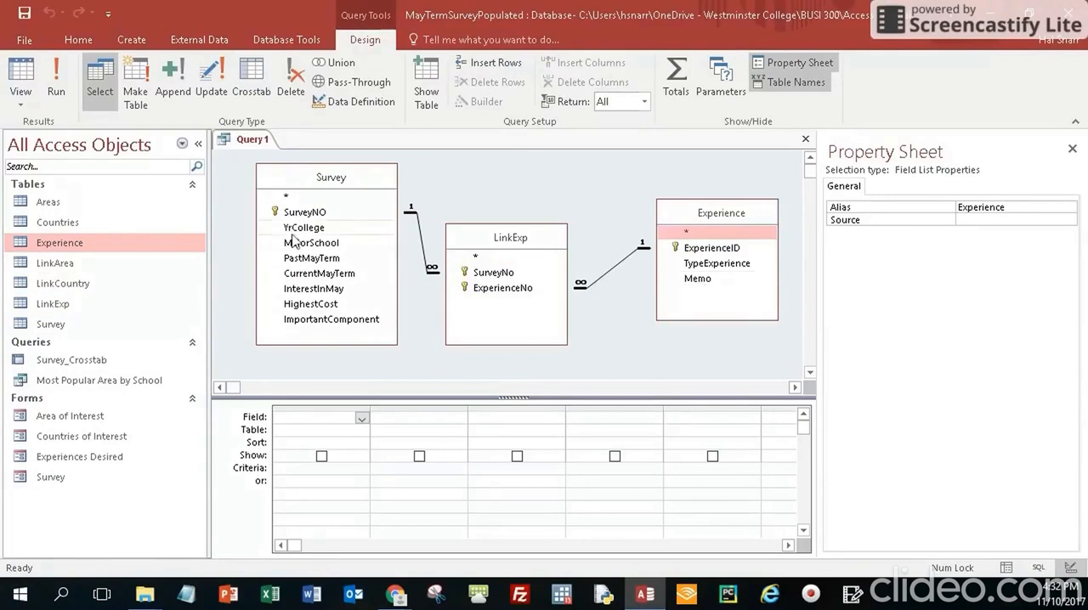
Add Survey's MajorSchool field to the query, turn on totals to group by it, and sort it ascending
left_click_drag(319, 247, 299, 418)
left_click(290, 443)
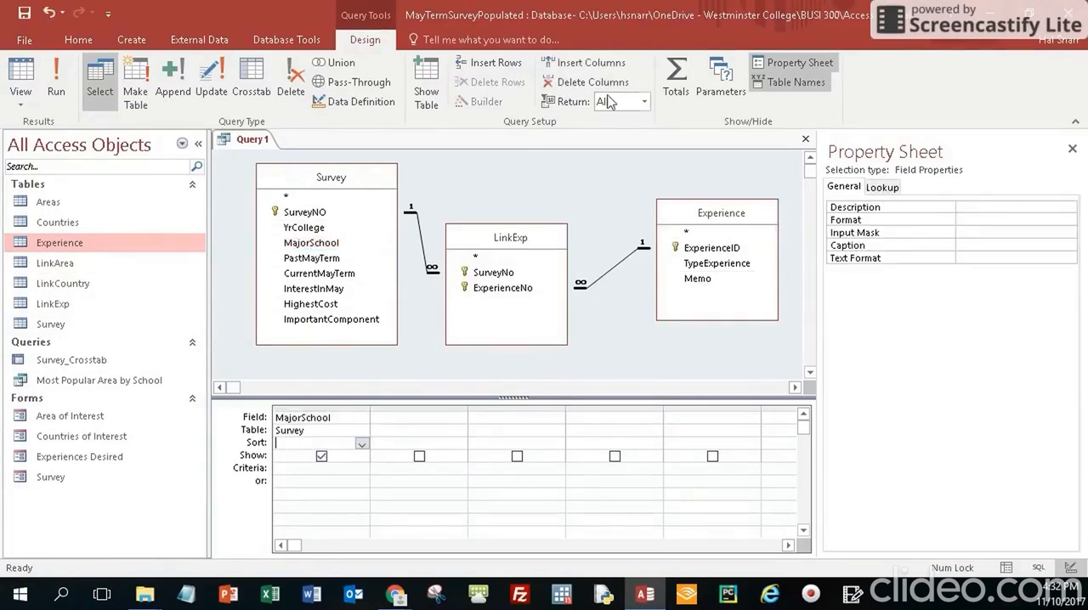
left_click(677, 85)
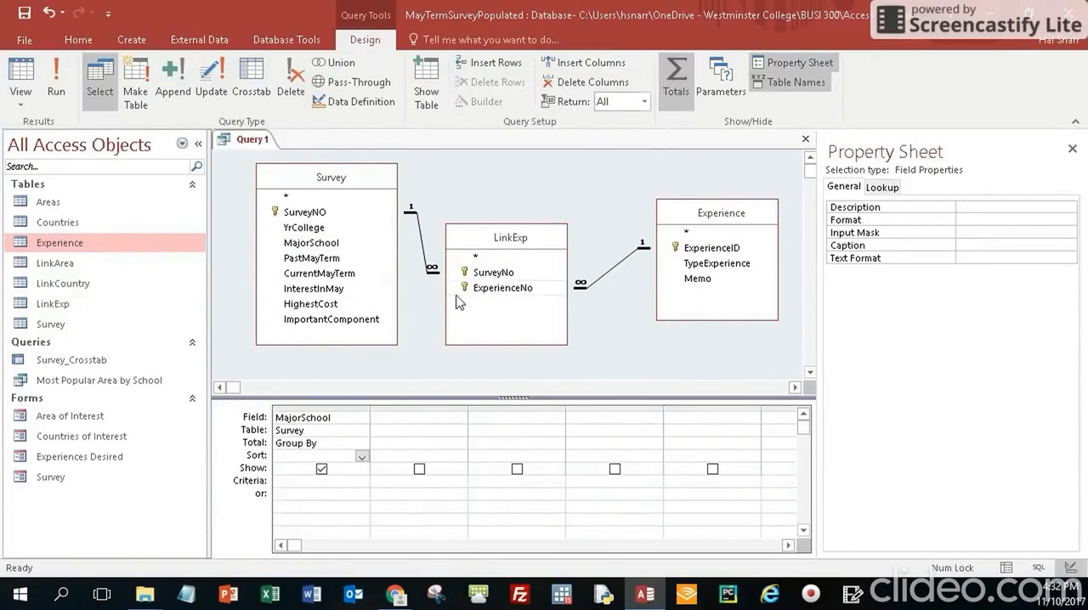
left_click(361, 457)
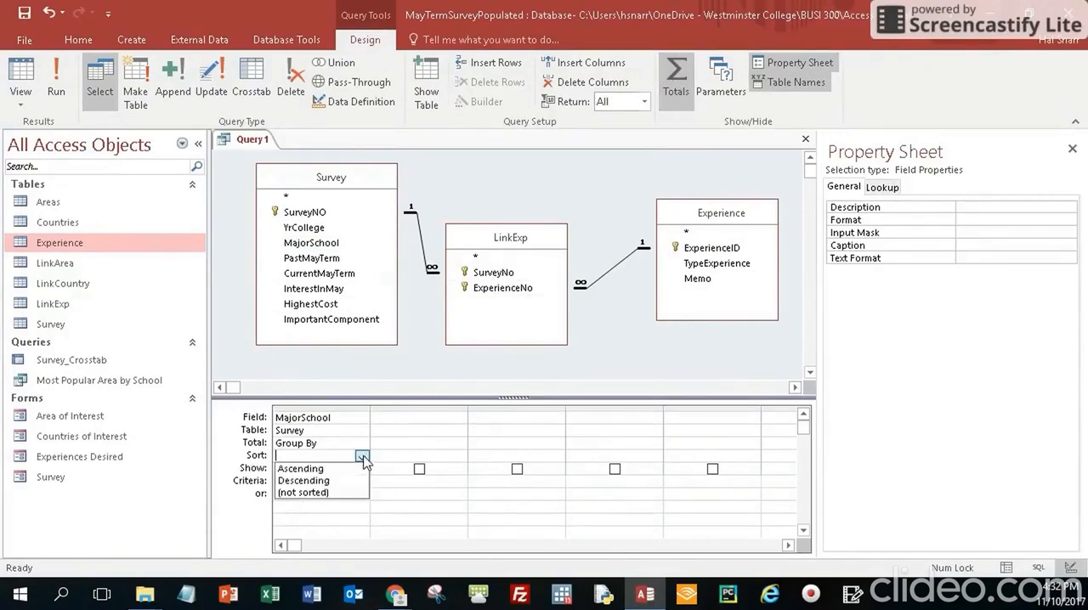
left_click(336, 467)
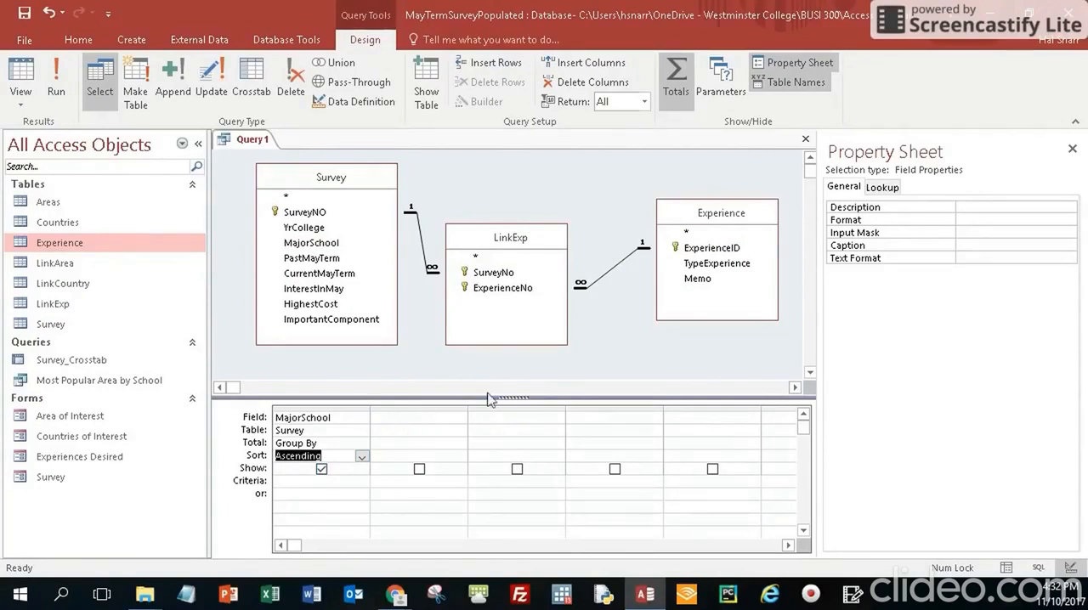
Add LinkExp's ExperienceNo as a grouping field and Experience's TypeExperience as a count sorted in descending order
left_click(486, 312)
left_click_drag(502, 287, 406, 418)
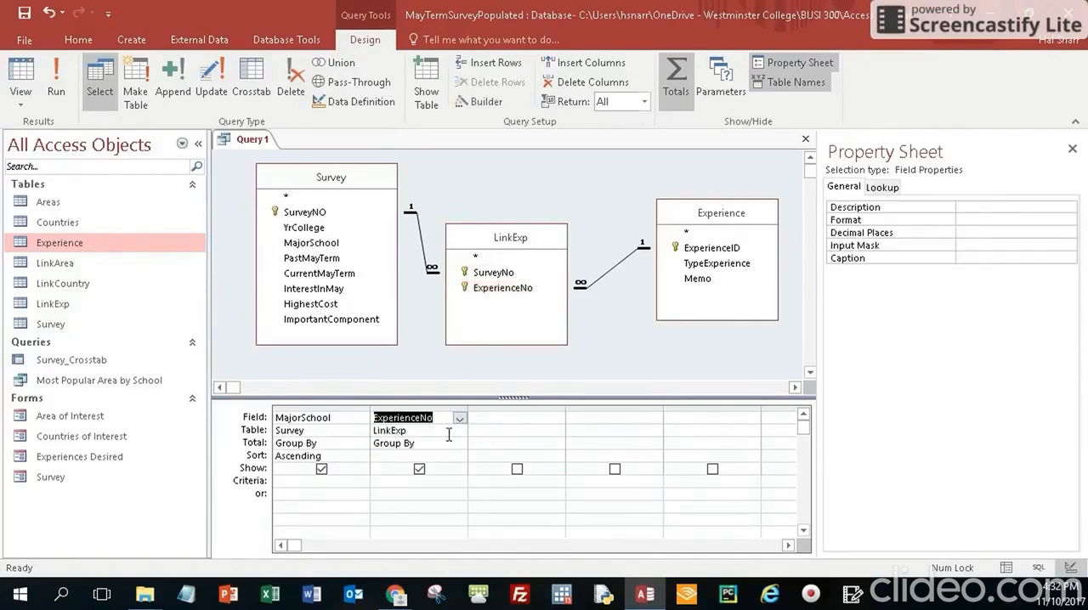
left_click(714, 269)
left_click_drag(715, 268, 499, 418)
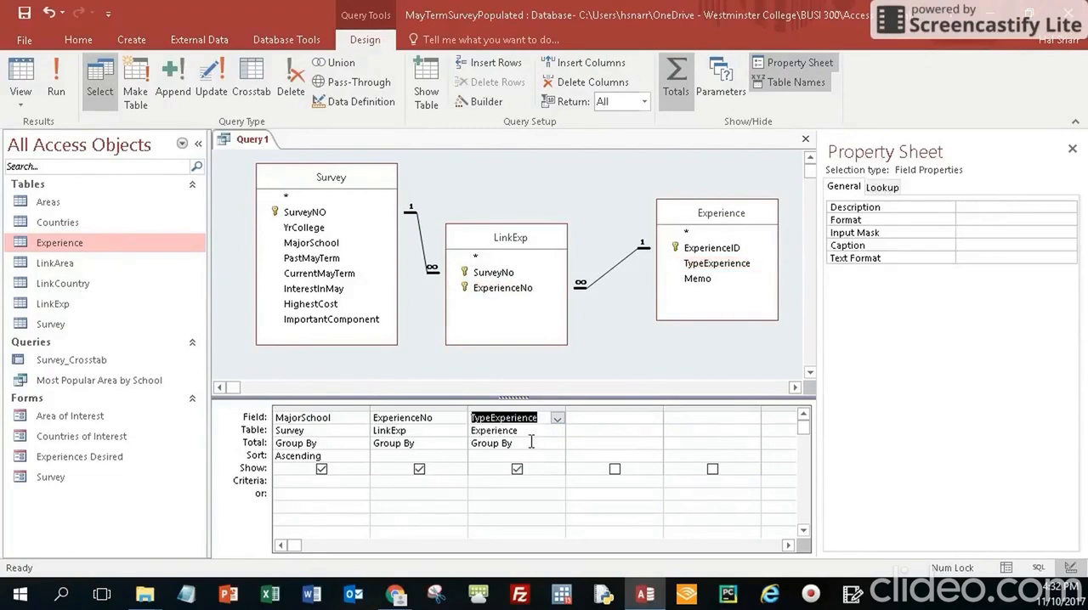
left_click(533, 442)
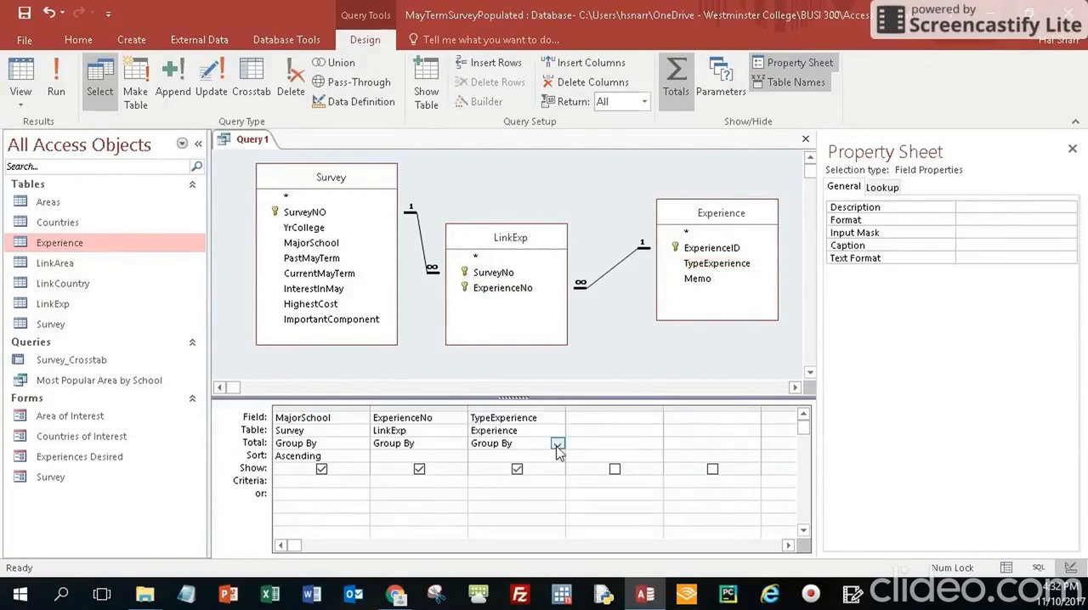
left_click(556, 443)
left_click(508, 360)
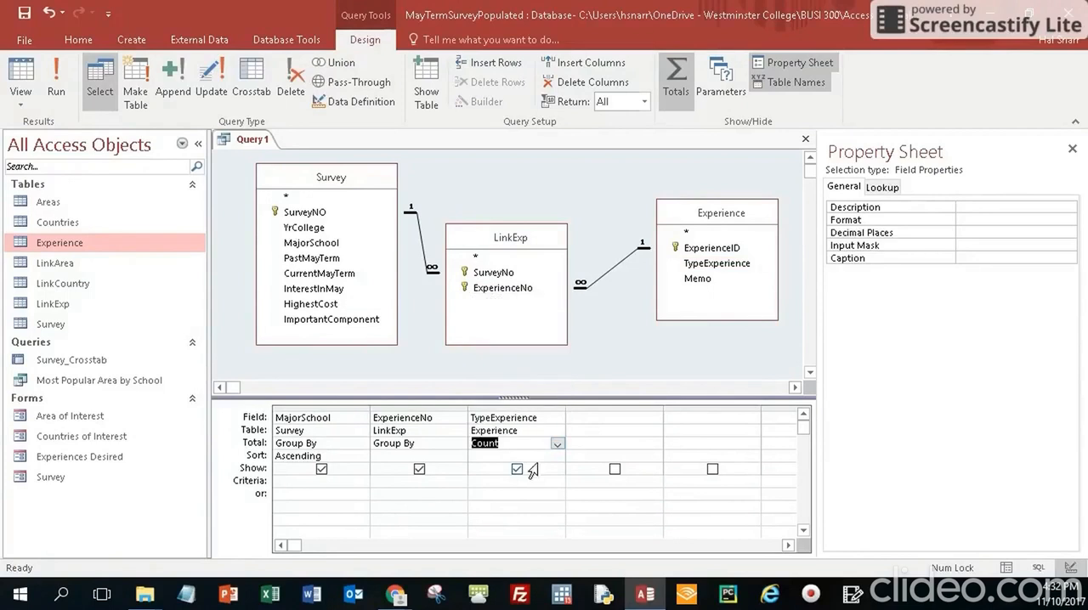
left_click(552, 457)
left_click(557, 456)
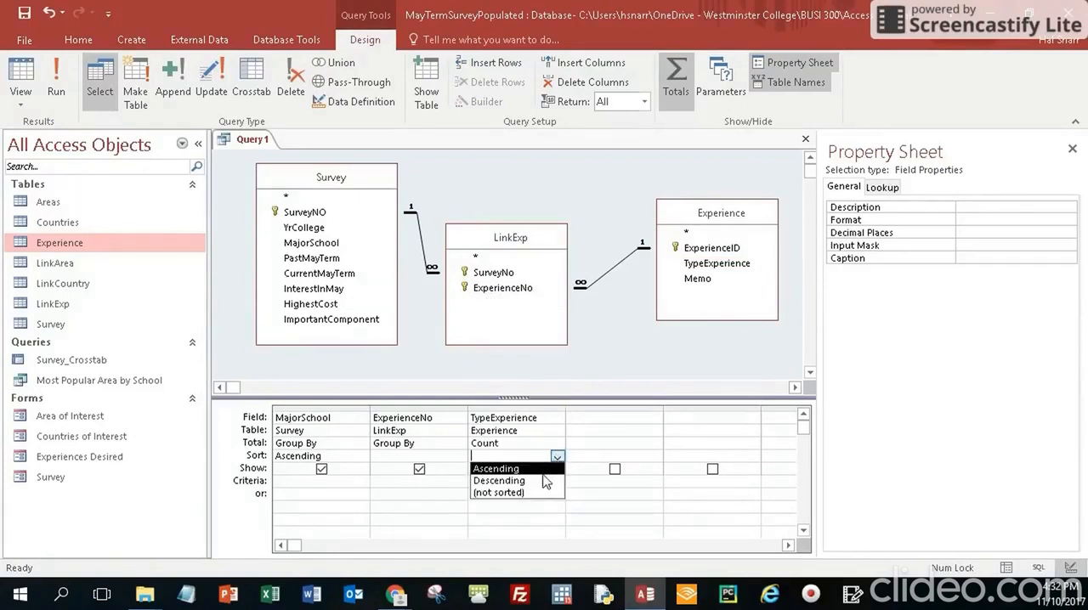
left_click(543, 481)
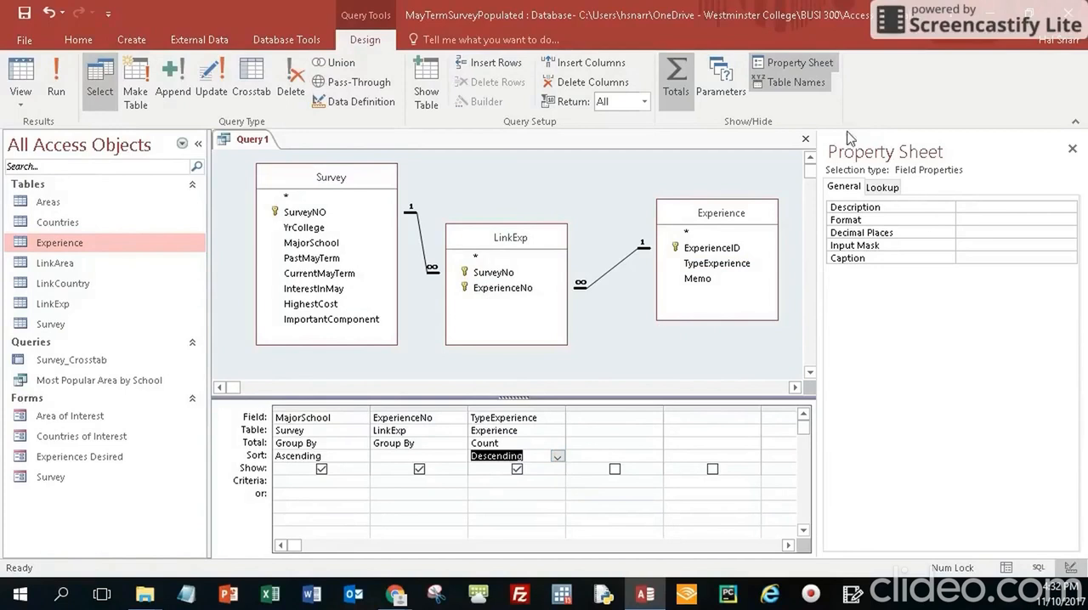
Close the new query and save it as "Most Popular Experience by School"
left_click(806, 141)
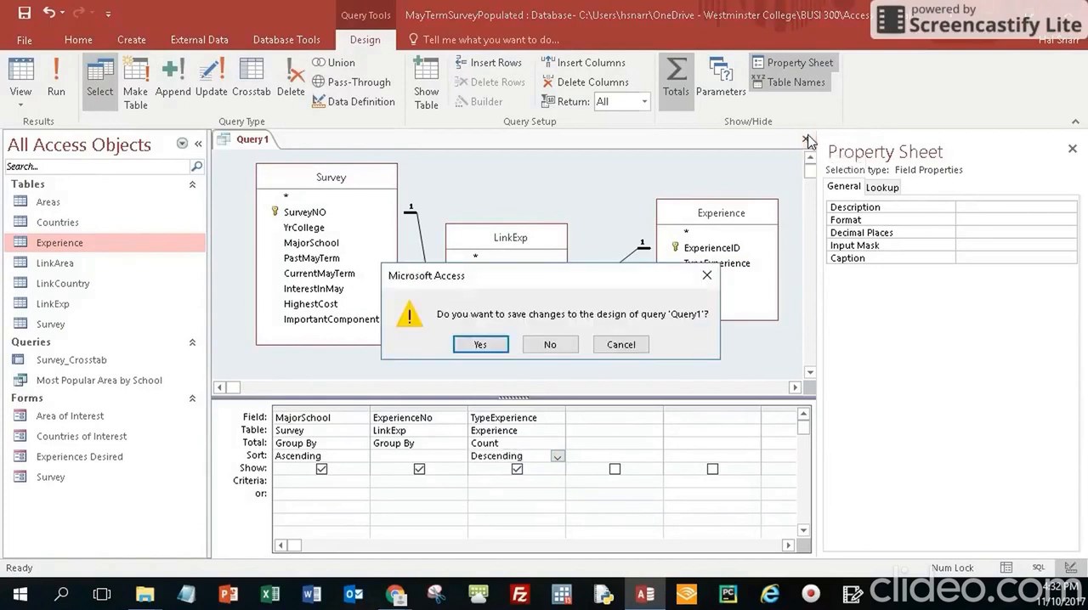
left_click(481, 344)
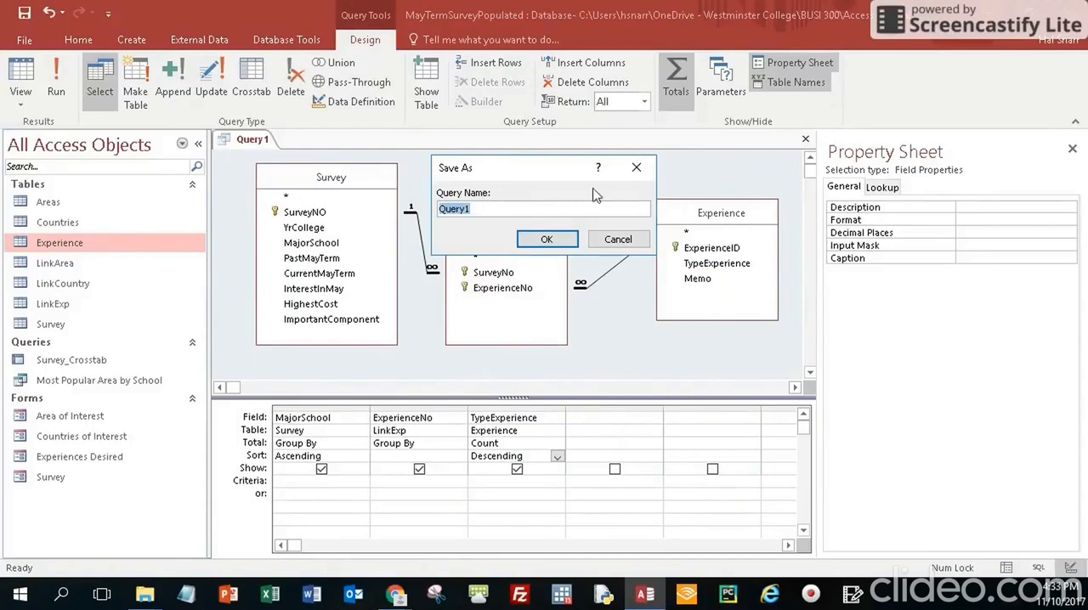
type("Most Popul")
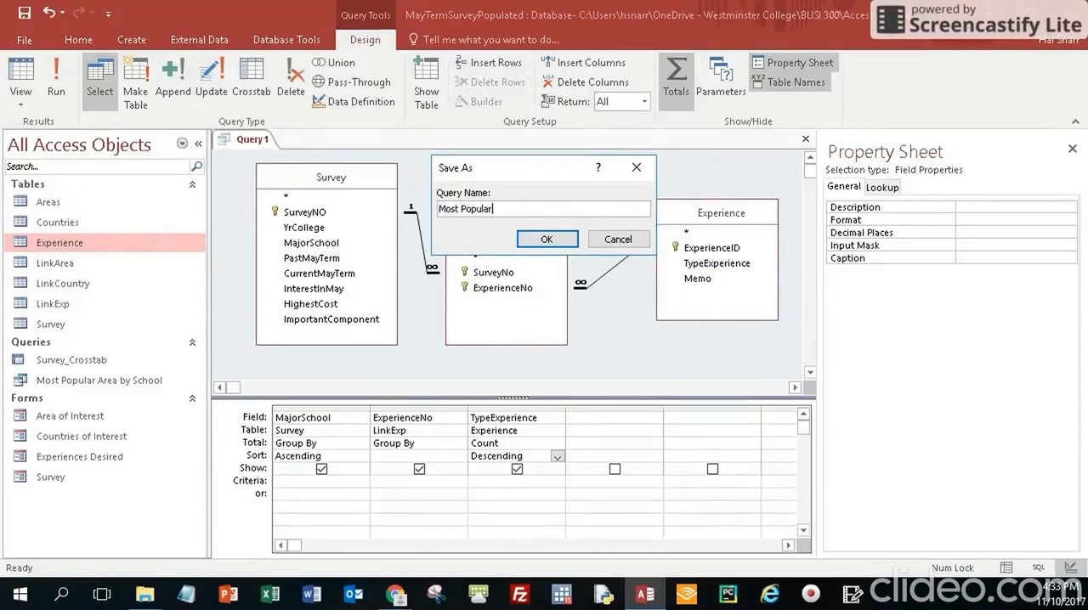
type("ar")
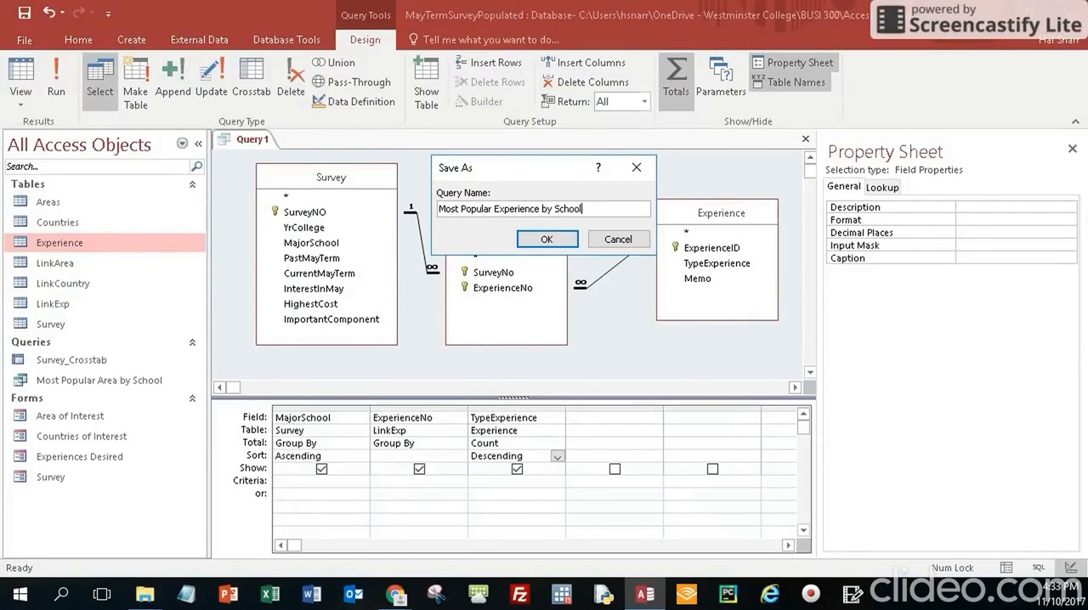
left_click(549, 241)
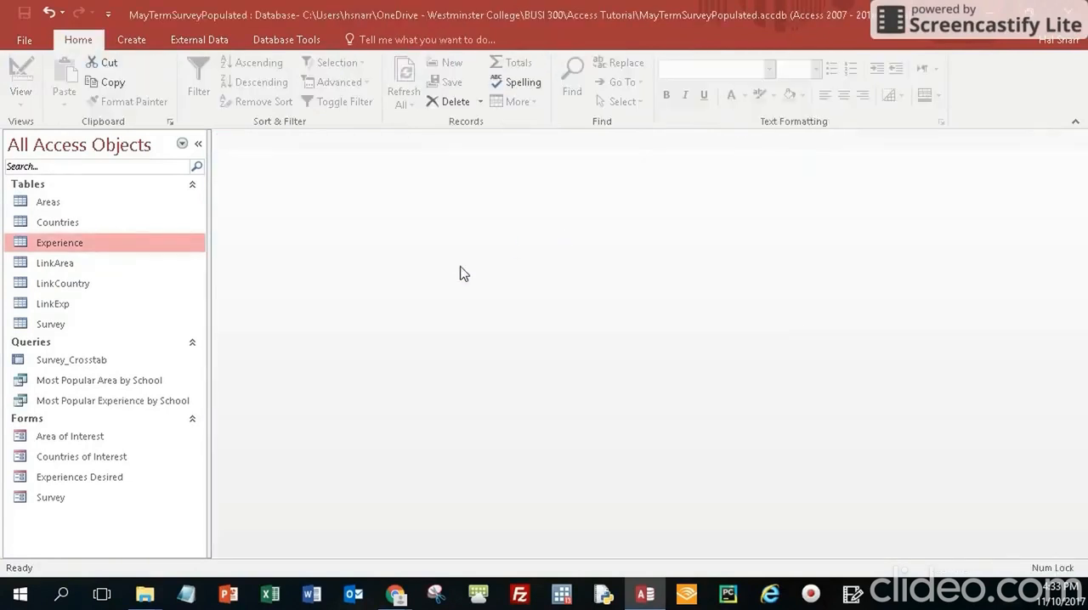
Open the Most Popular Experience by School query and widen the MajorSchool and ExperienceNo columns to fit their contents
double_click(65, 407)
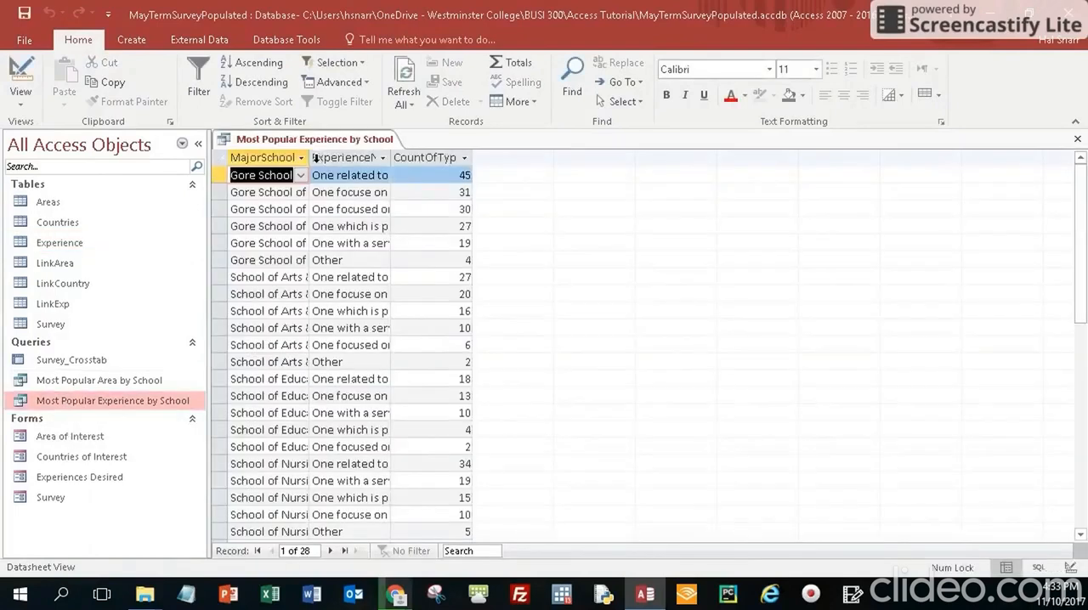
double_click(308, 159)
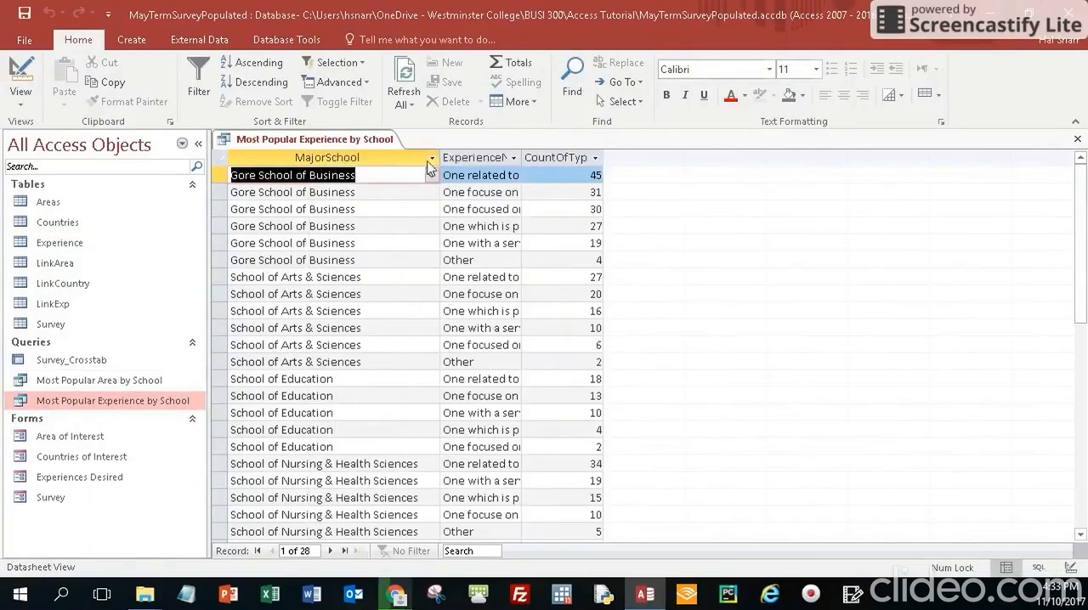
double_click(522, 158)
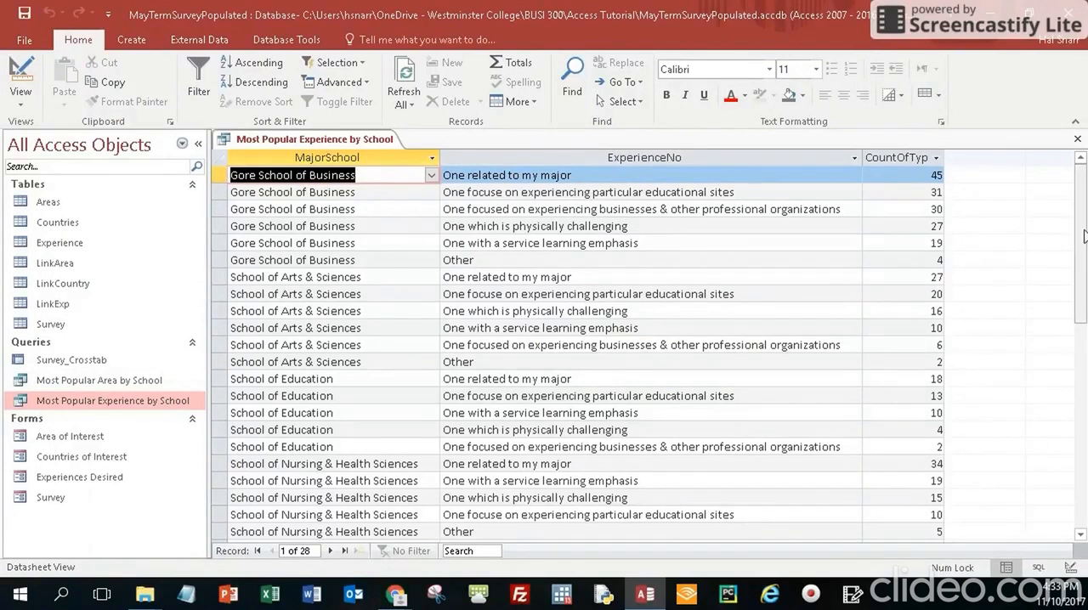
Review the most frequently desired experience for each school, from Gore School of Business down to Undeclared
left_click(490, 173)
left_click(490, 174)
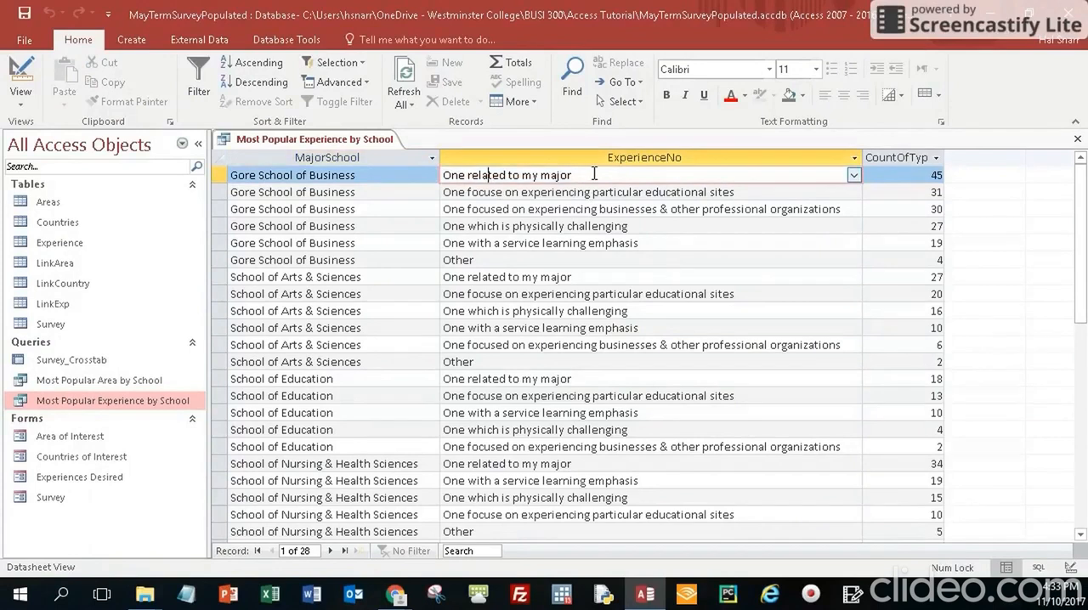
left_click(590, 278)
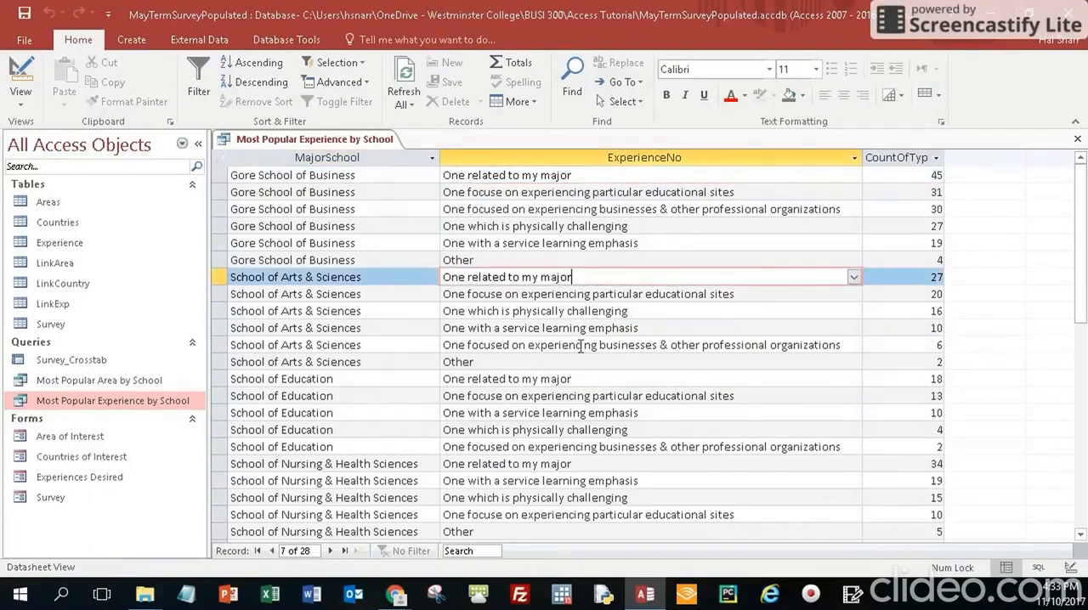
left_click(584, 379)
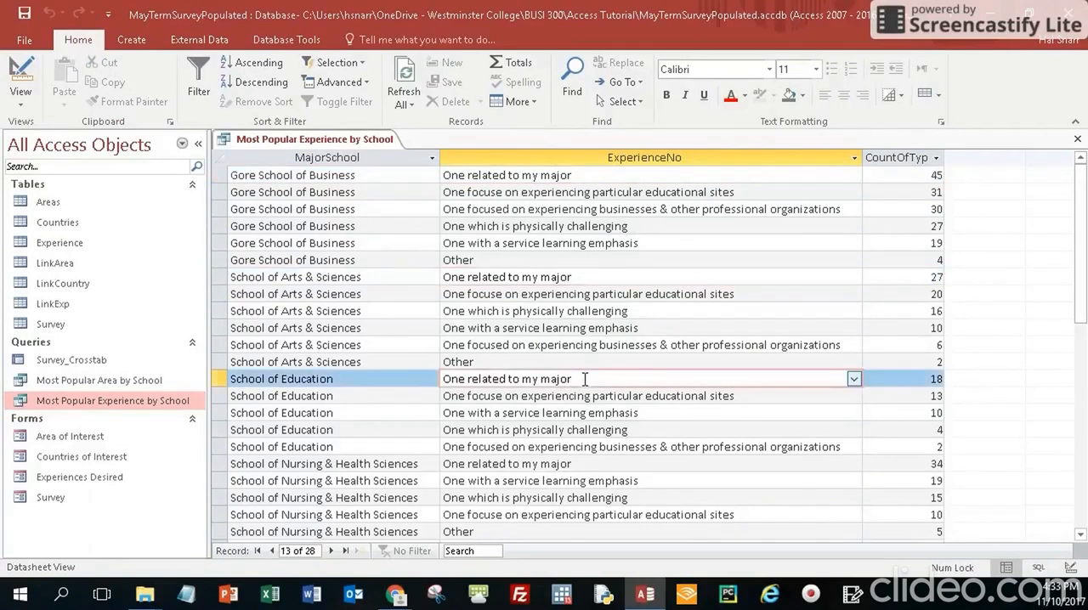
left_click(572, 470)
scroll(640, 387, "down", 1)
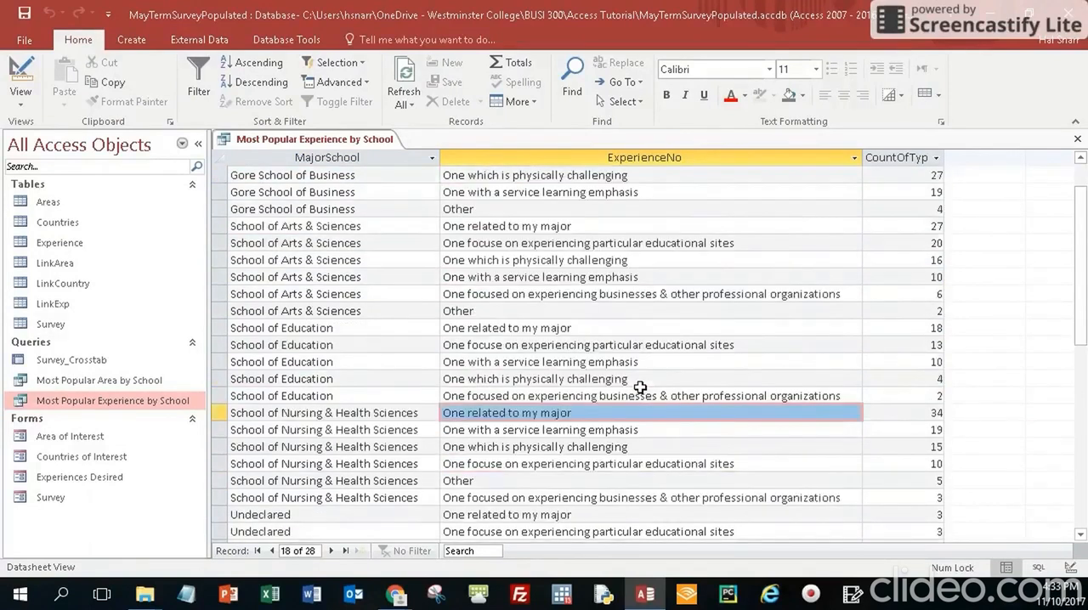
scroll(640, 387, "down", 1)
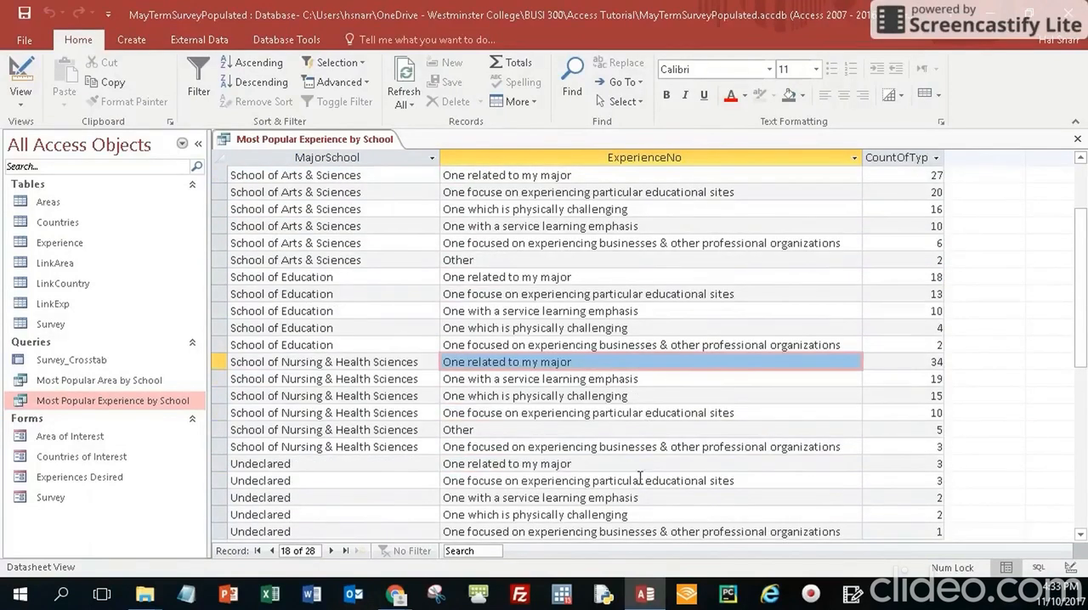
left_click(583, 464)
scroll(584, 464, "down", 1)
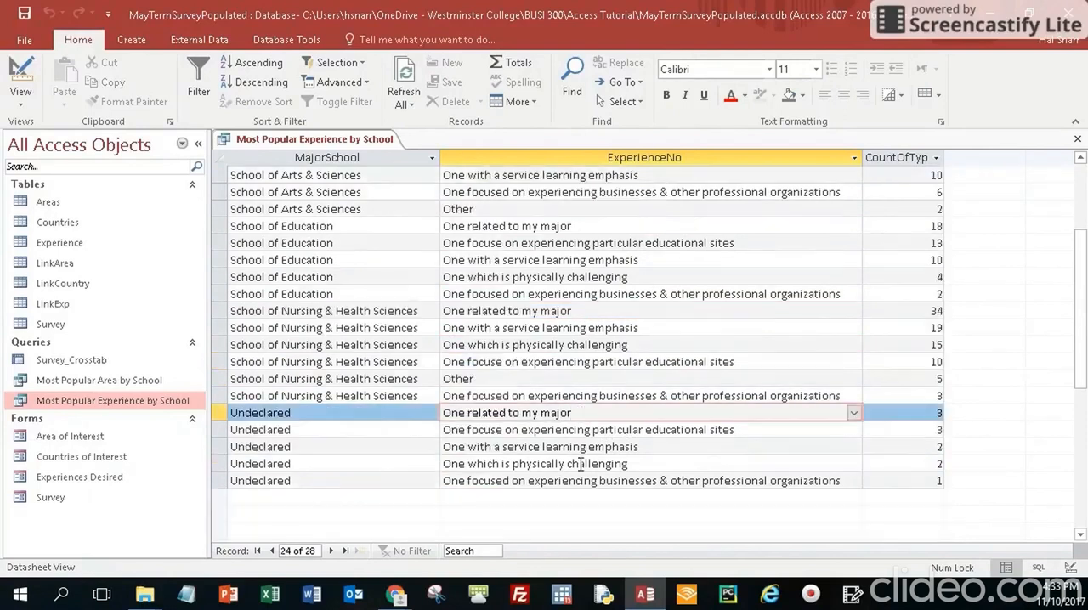
scroll(596, 446, "up", 1)
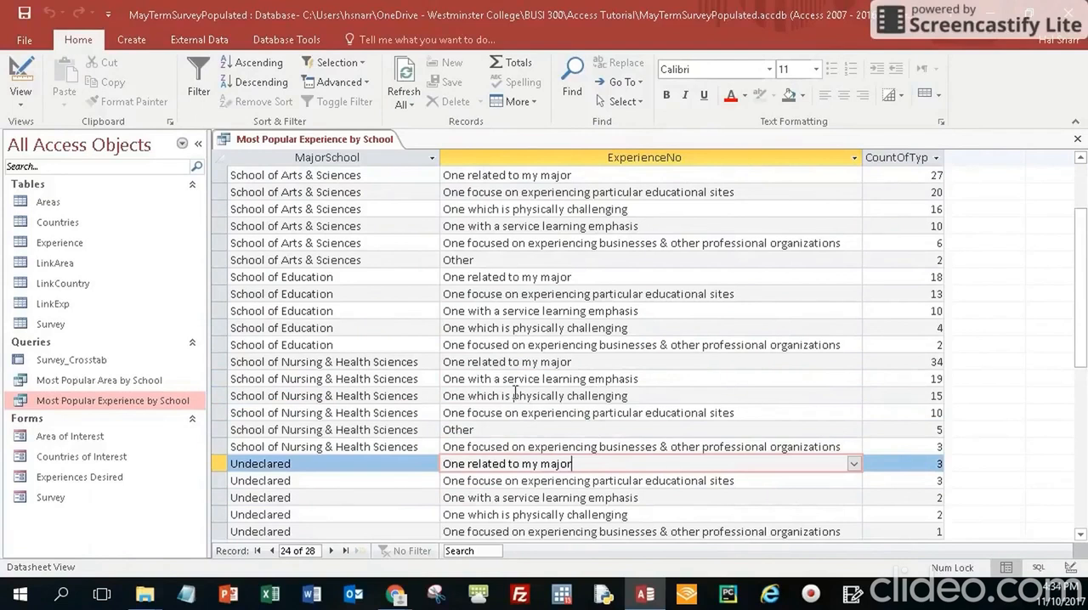
Compare each school's interest in experiencing businesses & other professional organizations, then close the query with its layout changes saved
left_click(515, 446)
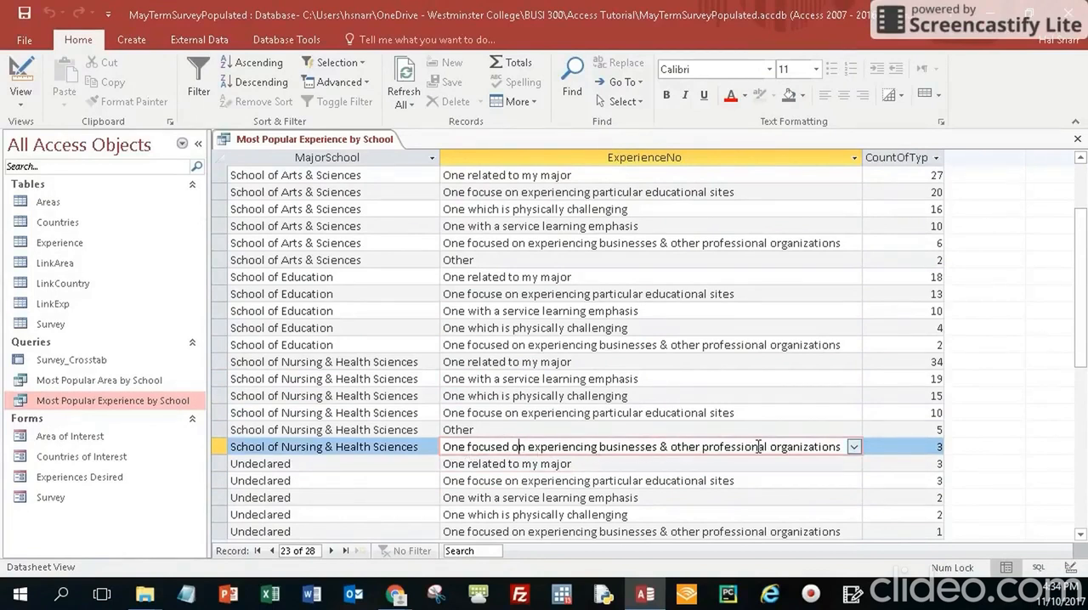
left_click(518, 344)
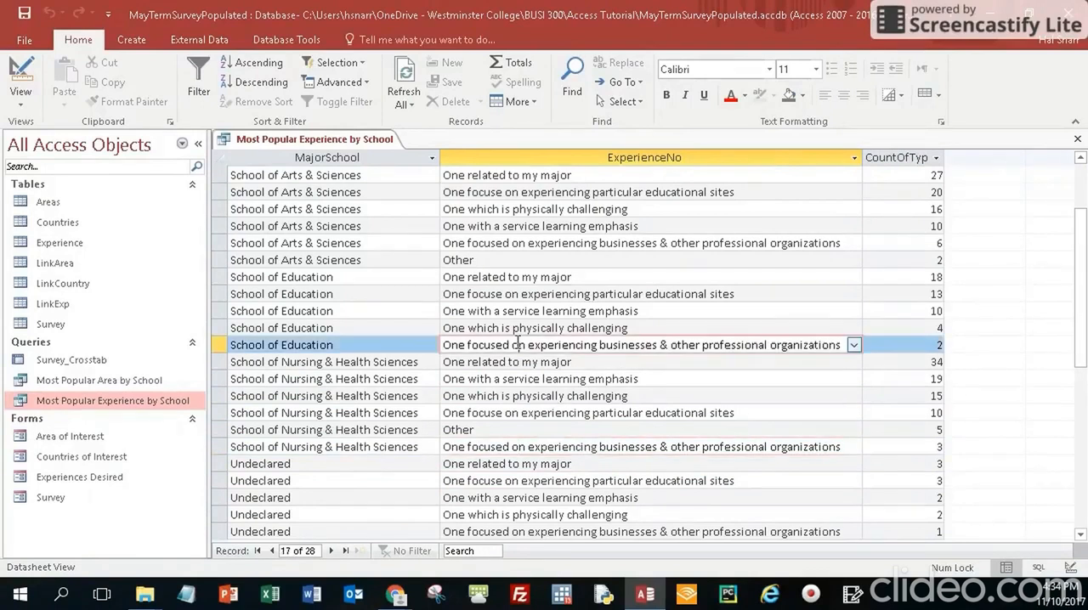
left_click(484, 244)
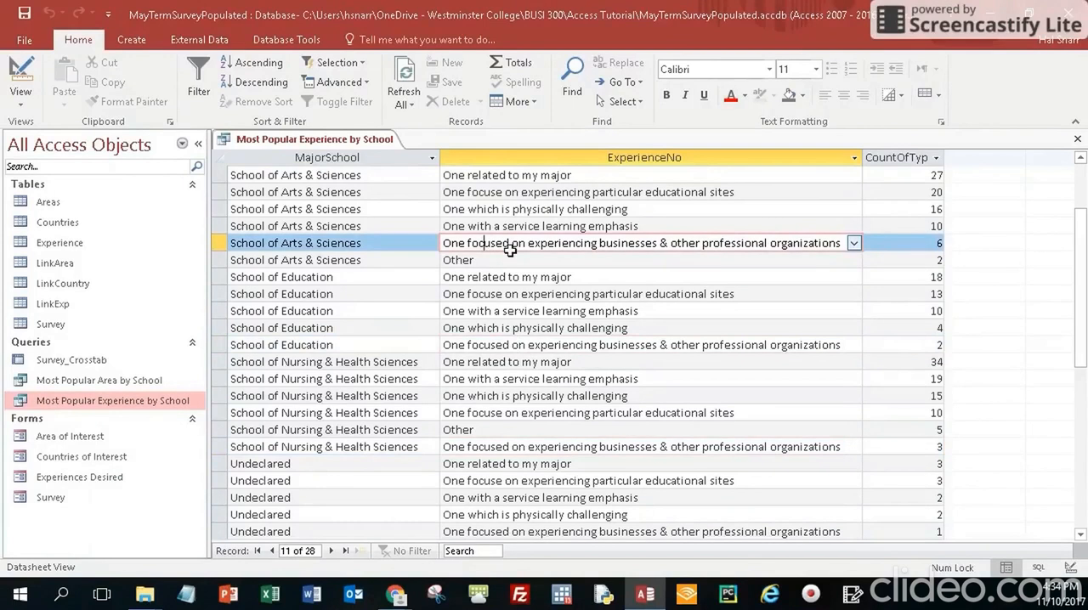
scroll(510, 246, "up", 2)
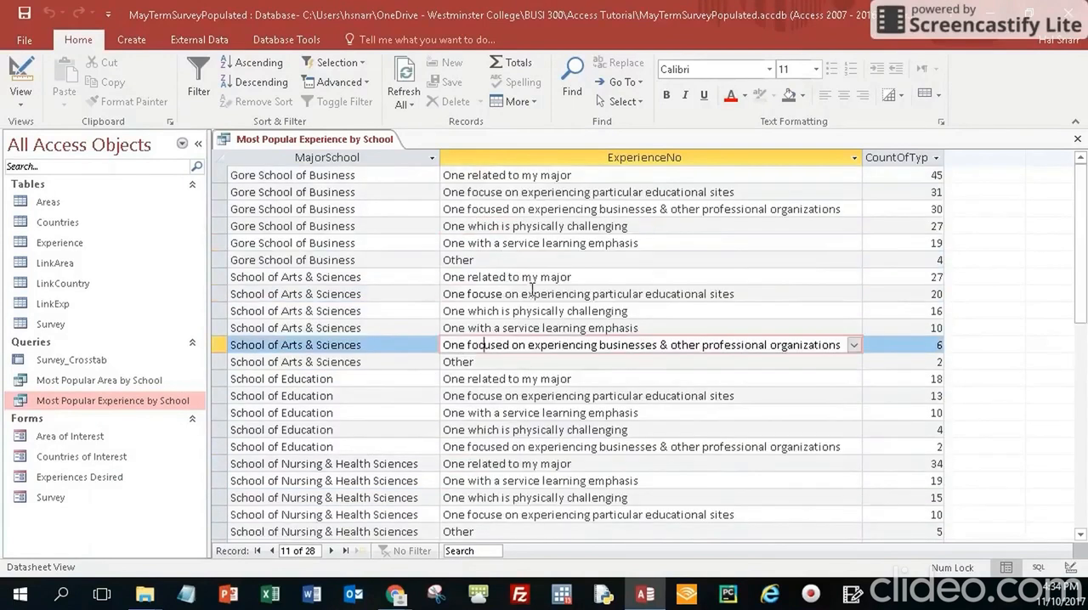
left_click(525, 210)
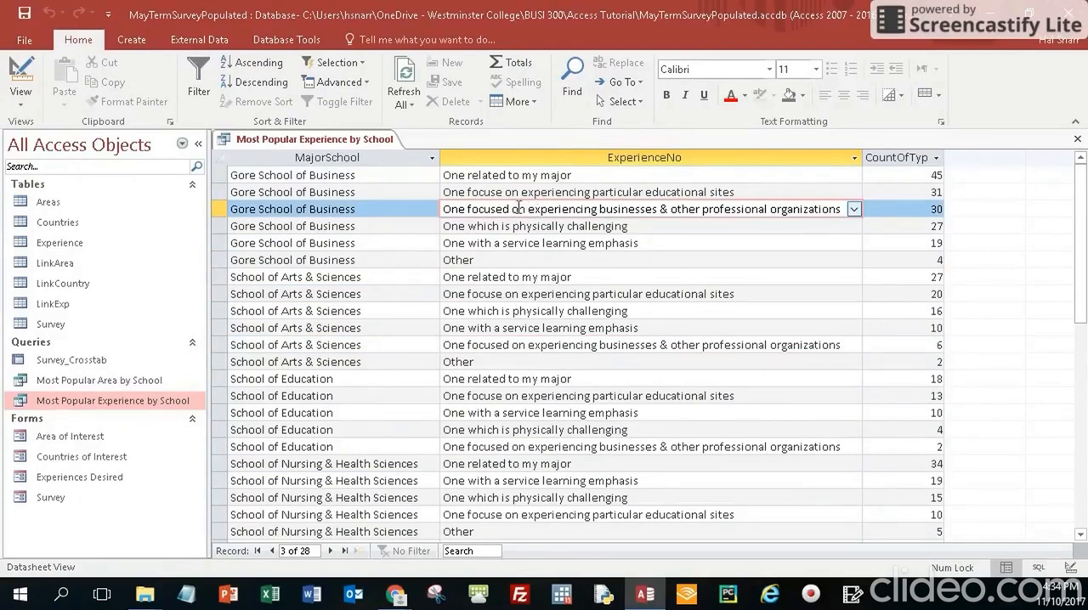
left_click(1078, 140)
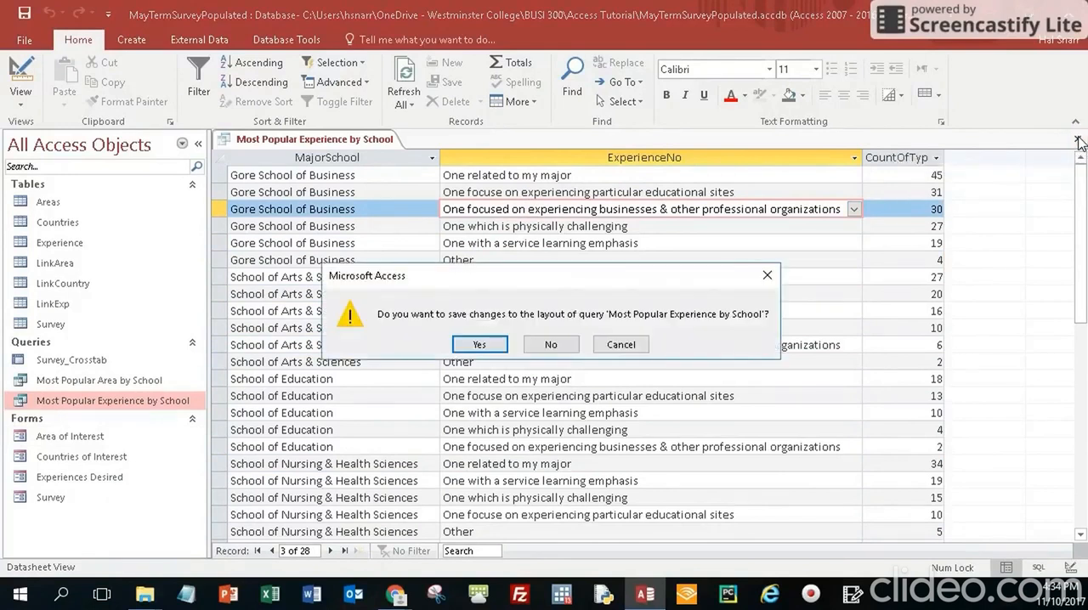
left_click(480, 346)
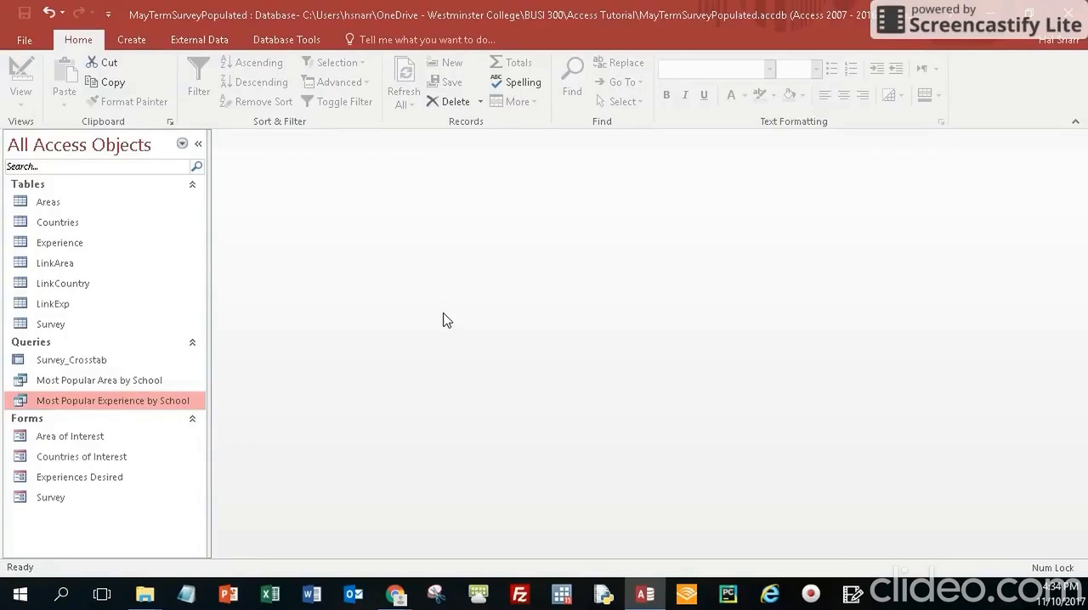
Start a Simple Query Wizard query on the Survey table with the HighestCost and MajorSchool fields selected
left_click(136, 39)
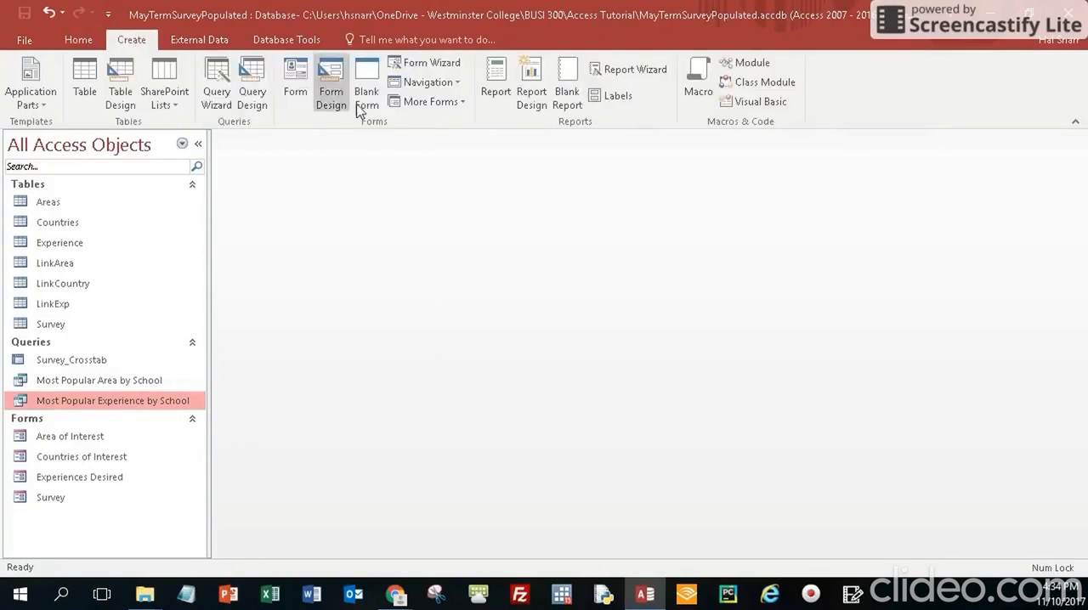
left_click(216, 95)
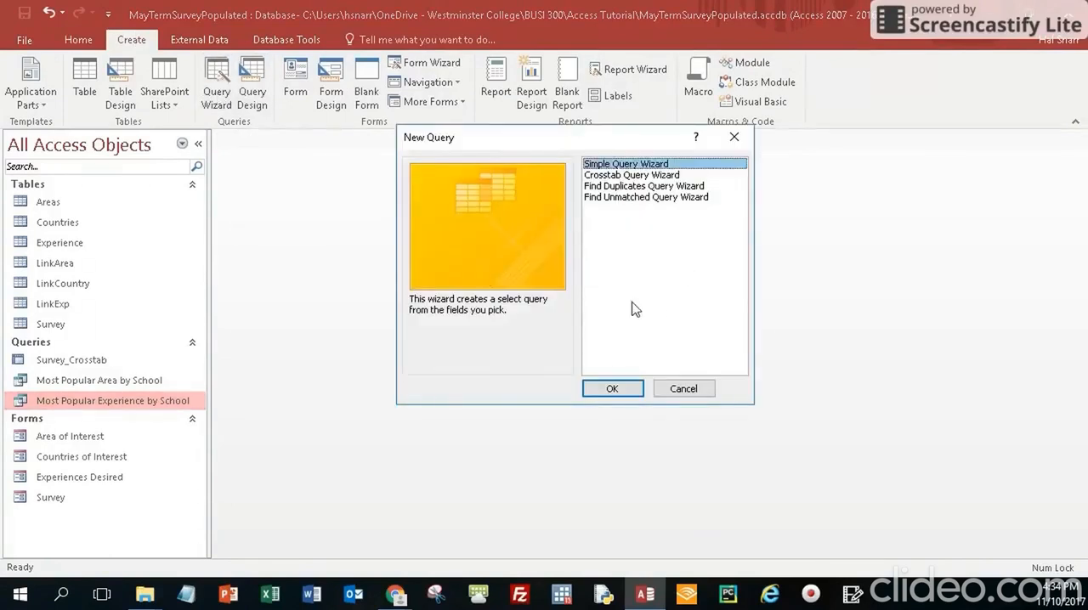
left_click(613, 389)
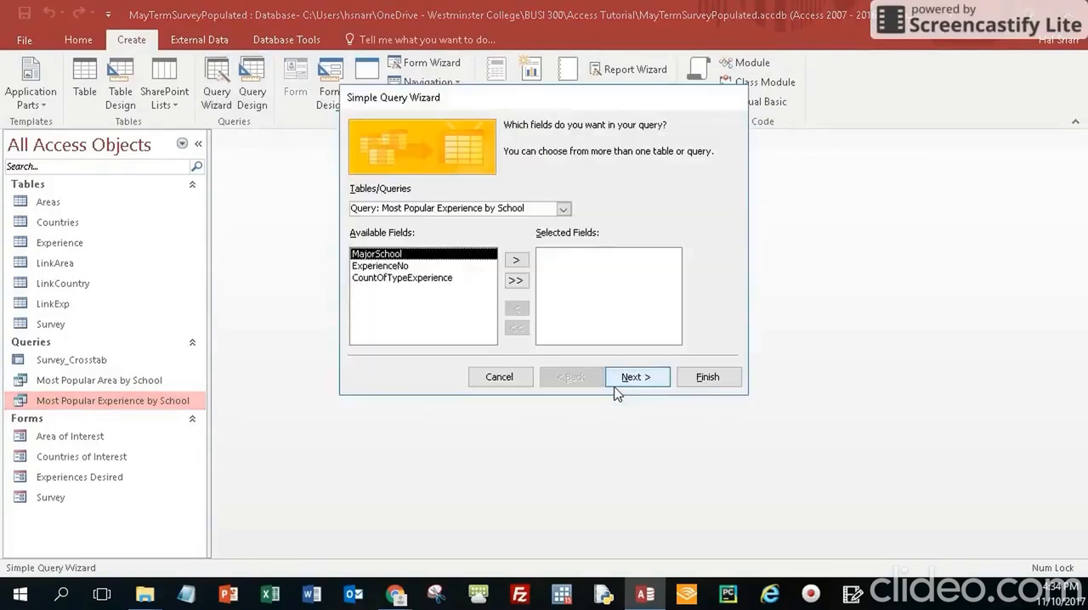
left_click(562, 210)
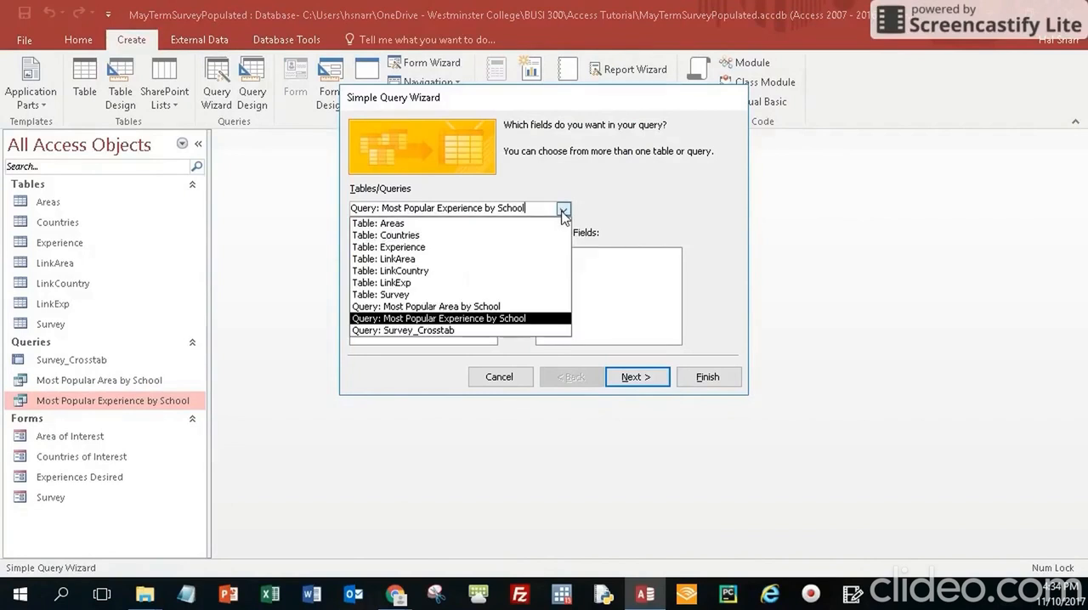
left_click(390, 296)
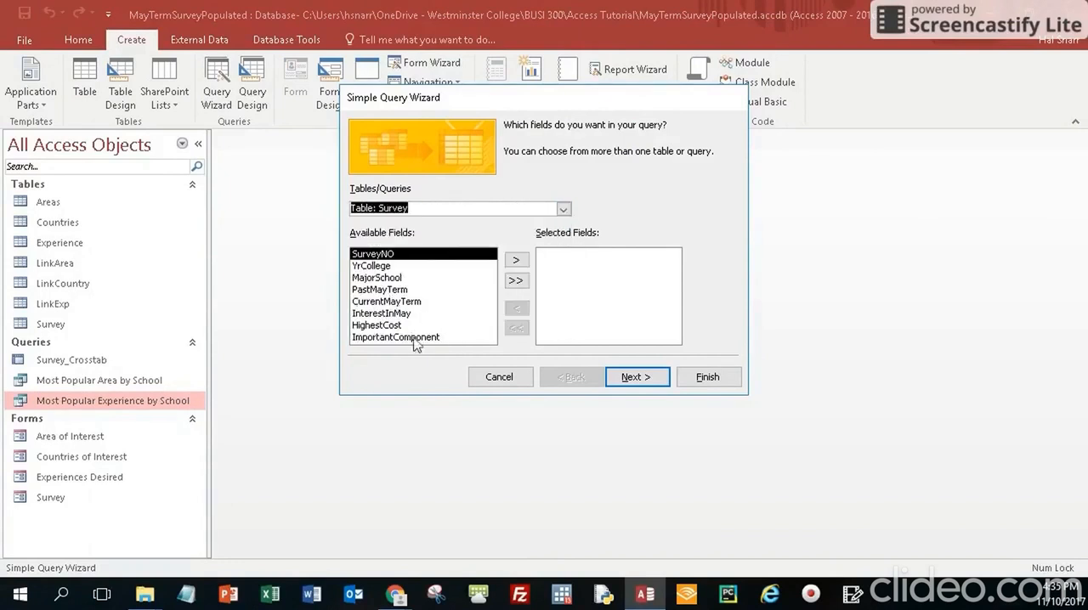
double_click(374, 326)
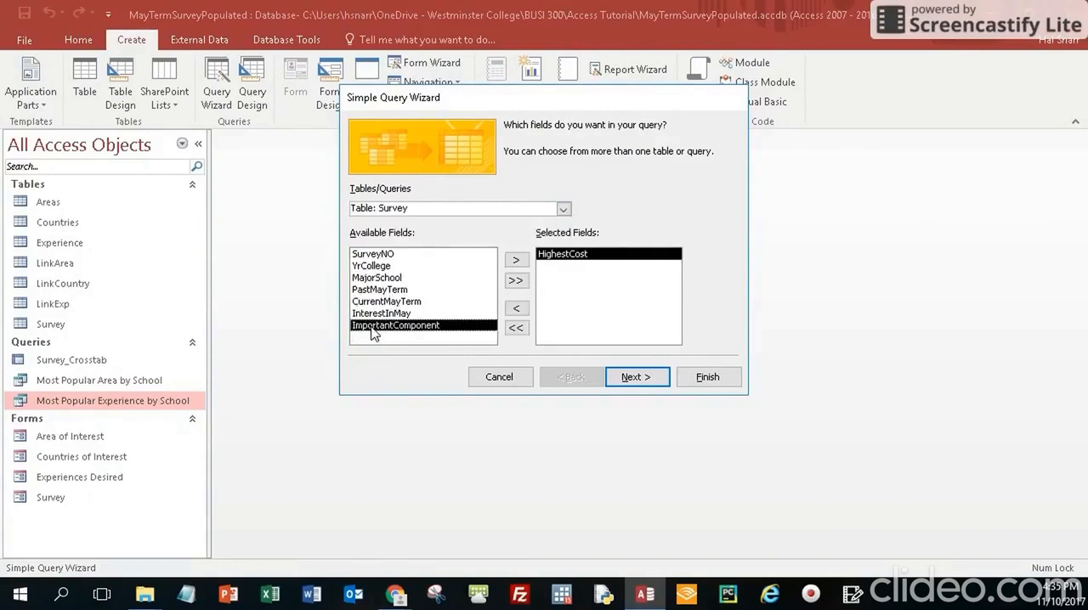
left_click(644, 379)
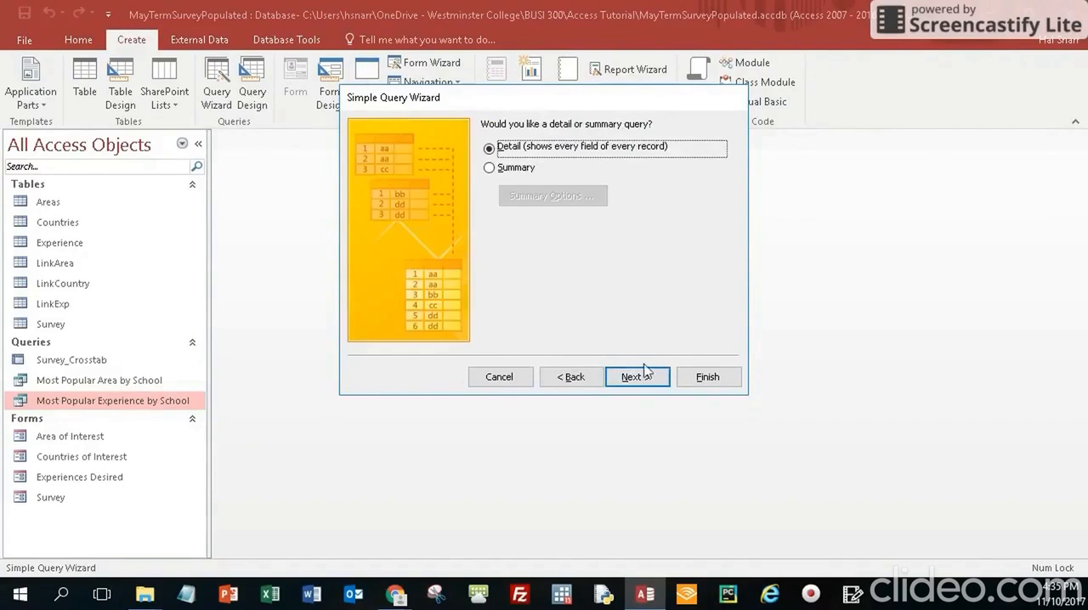
left_click(561, 381)
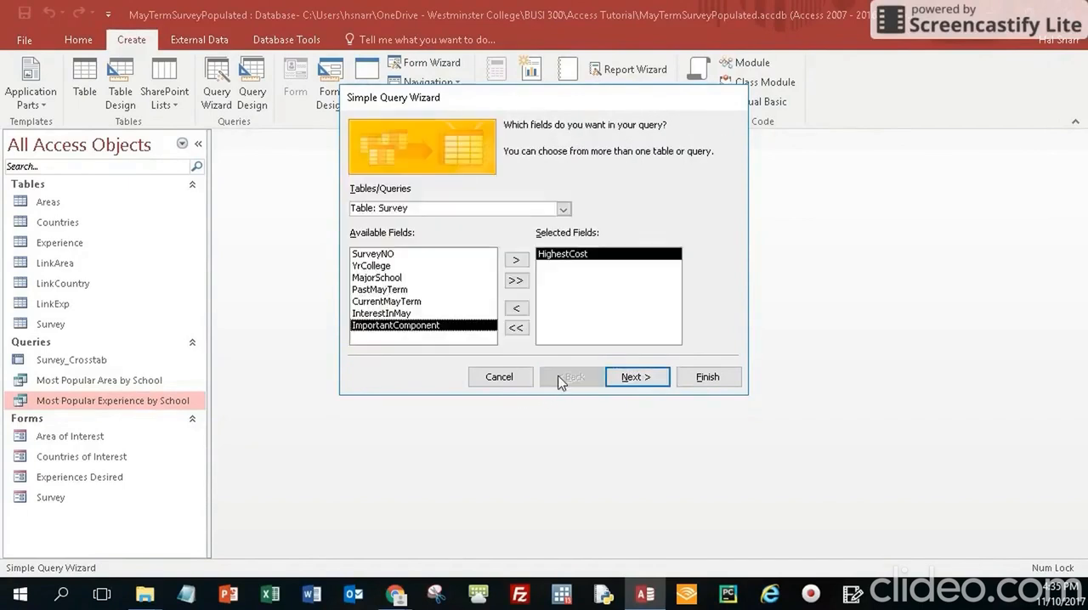
double_click(376, 278)
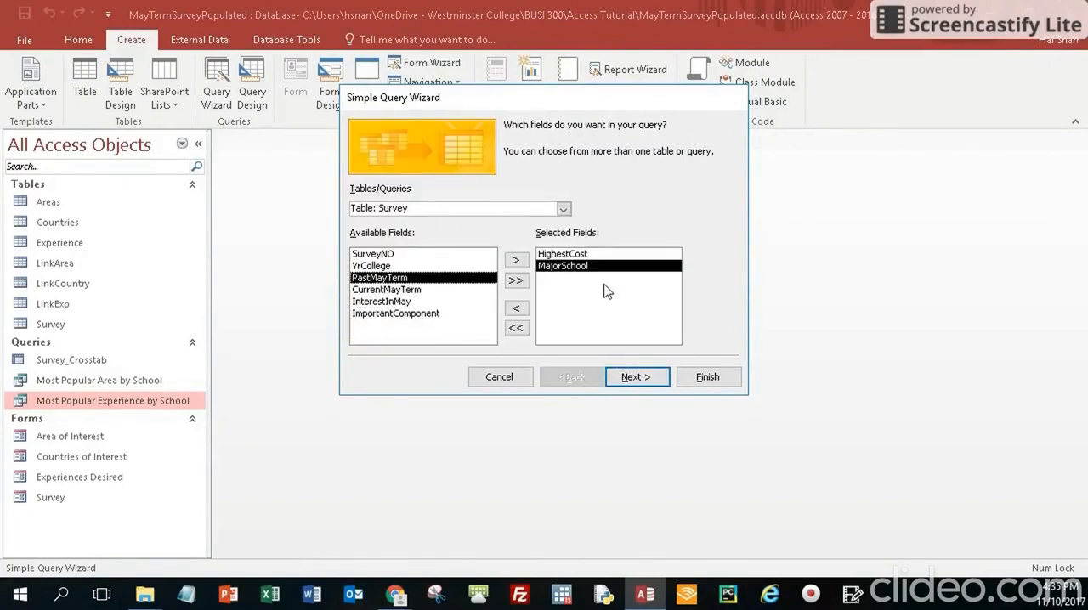
Make it a summary query that calculates the average of HighestCost, and proceed to the query title page
left_click(641, 380)
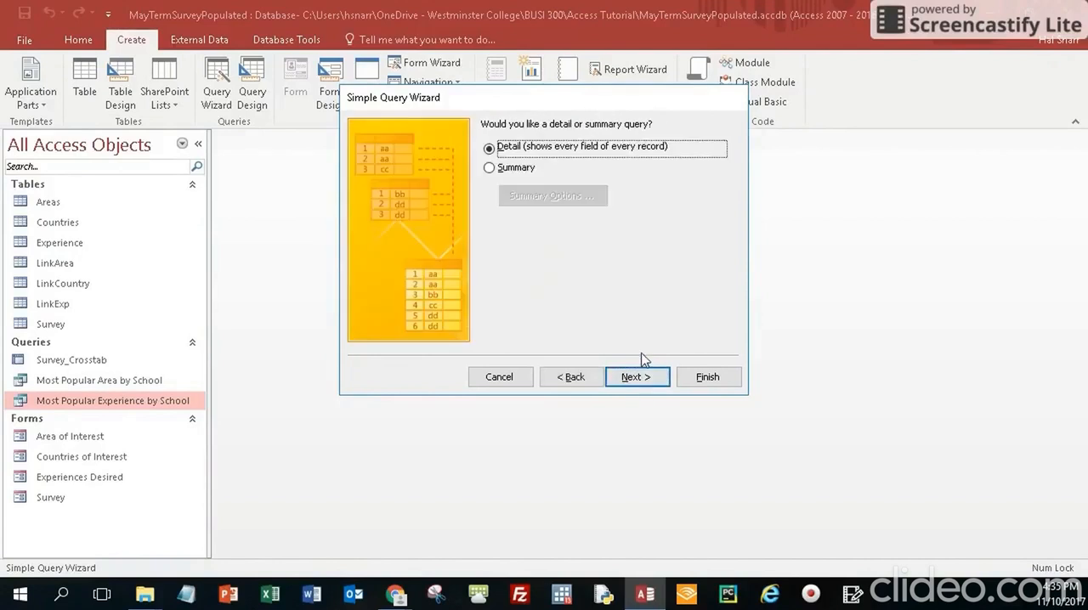
left_click(489, 170)
left_click(532, 197)
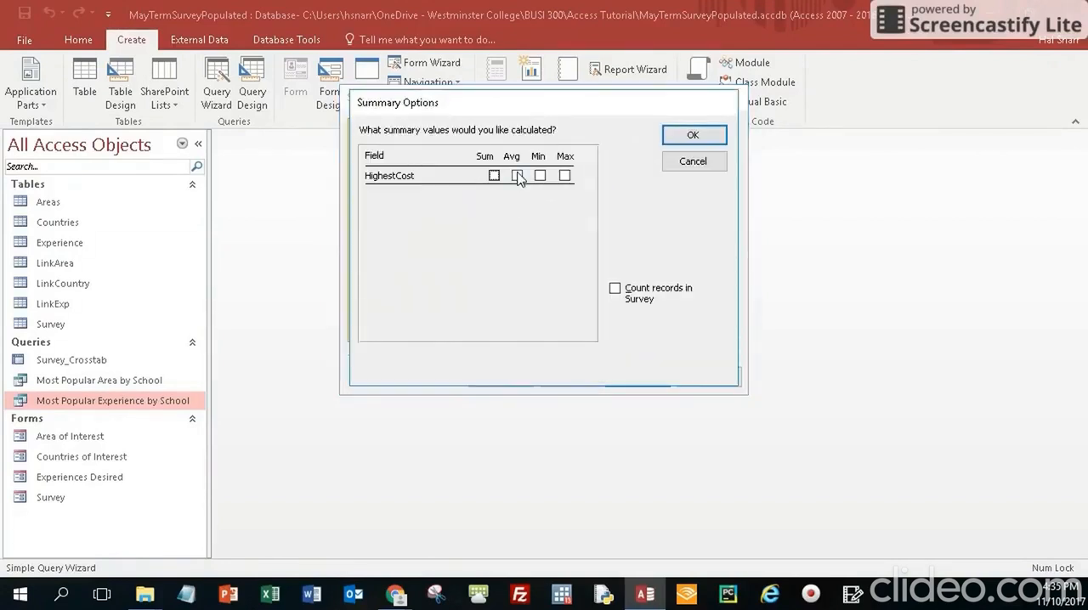
left_click(517, 176)
left_click(686, 140)
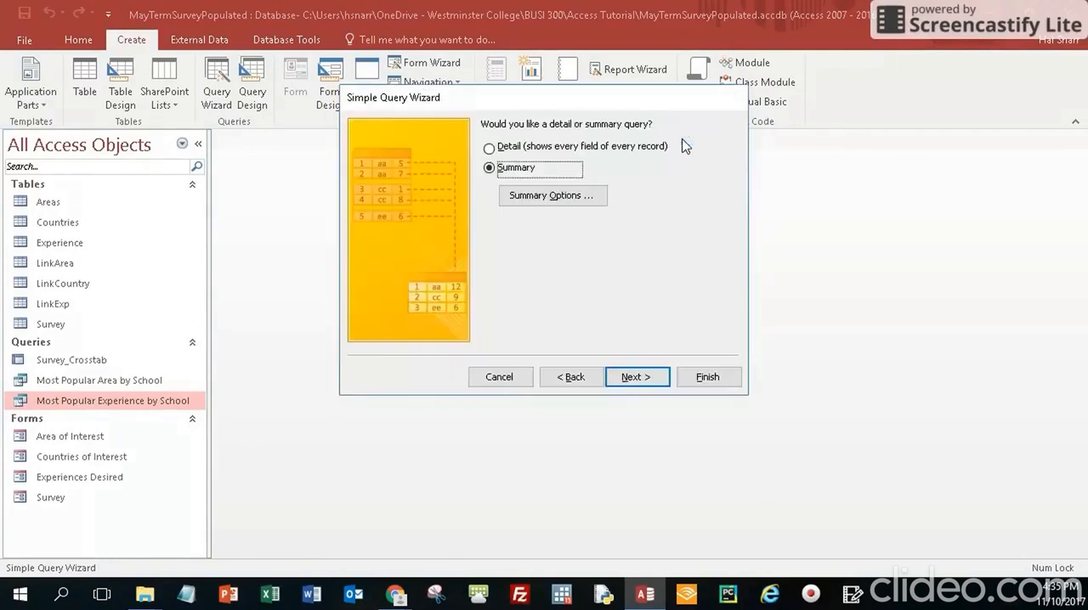
left_click(634, 376)
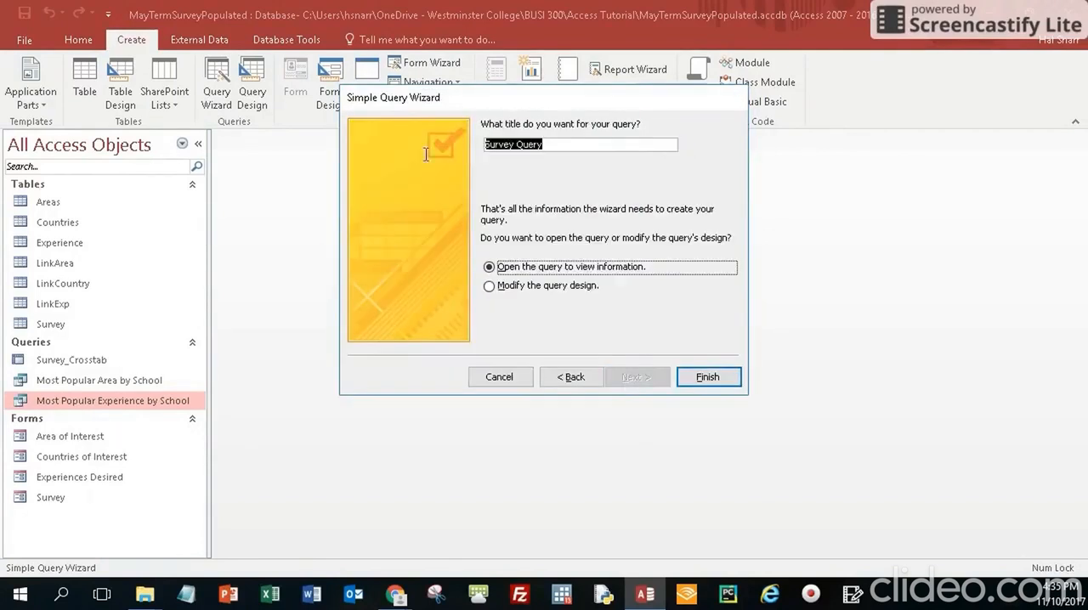
Title the query Average highest cost by School, finish the wizard to open its results, and fit the MajorSchool column to its contents
key("BackSpace")
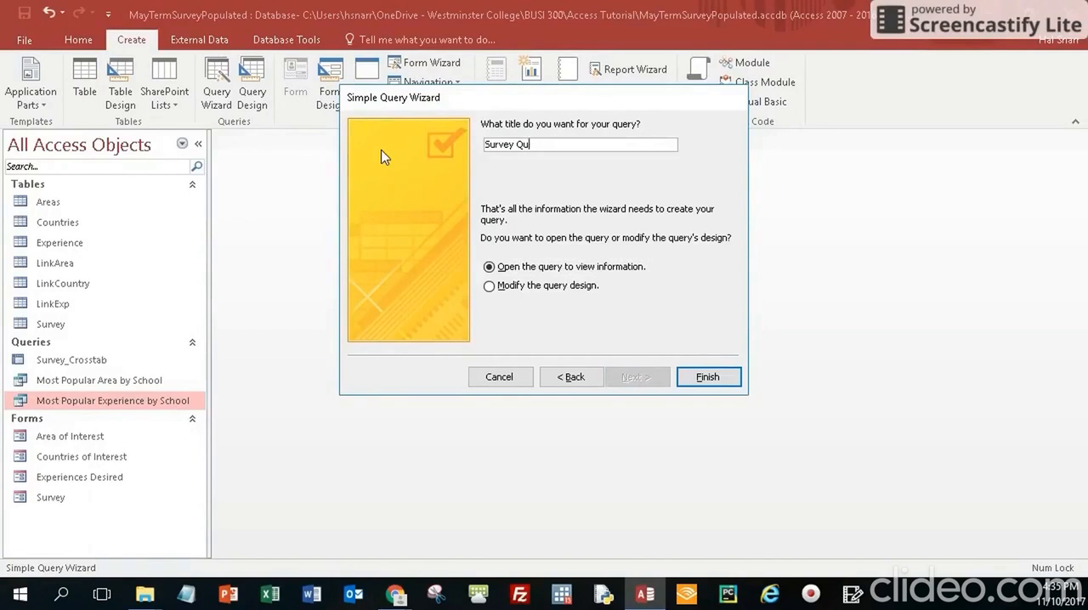
key("BackSpace")
key("BackSpace")
key("BackSpace")
key("BackSpace")
key("BackSpace")
key("BackSpace")
key("BackSpace")
key("BackSpace")
key("BackSpace")
type("Highest cost")
type("Average")
key("Delete")
type("hool")
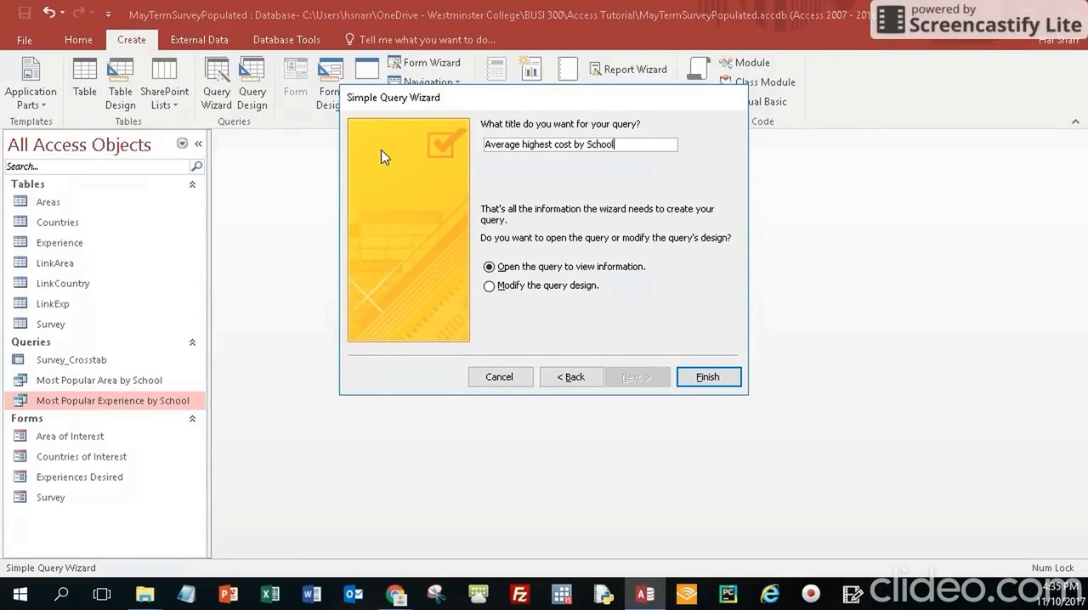
left_click(714, 387)
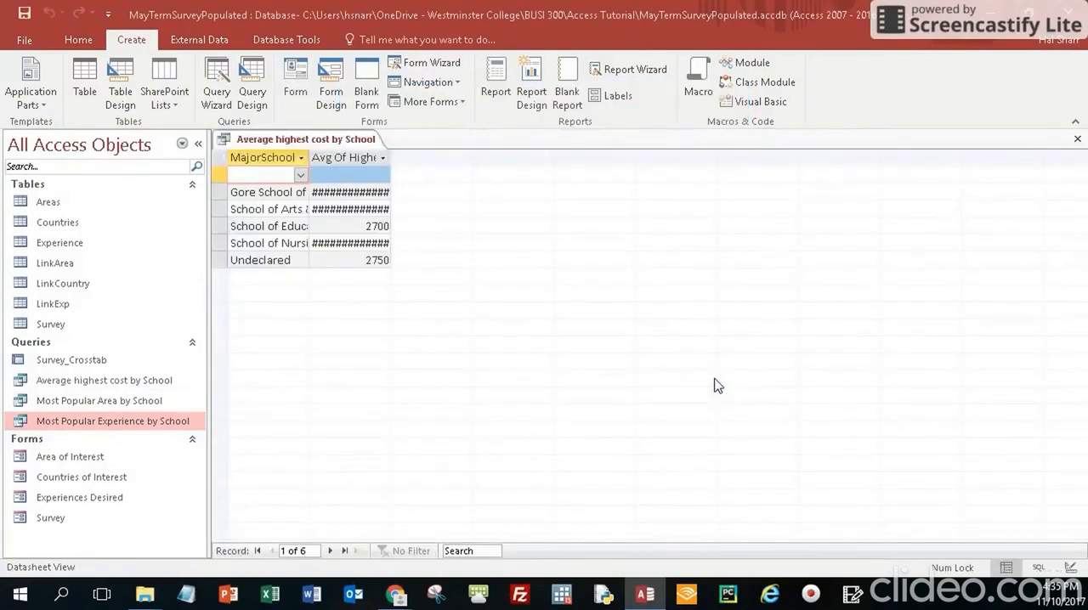
double_click(309, 156)
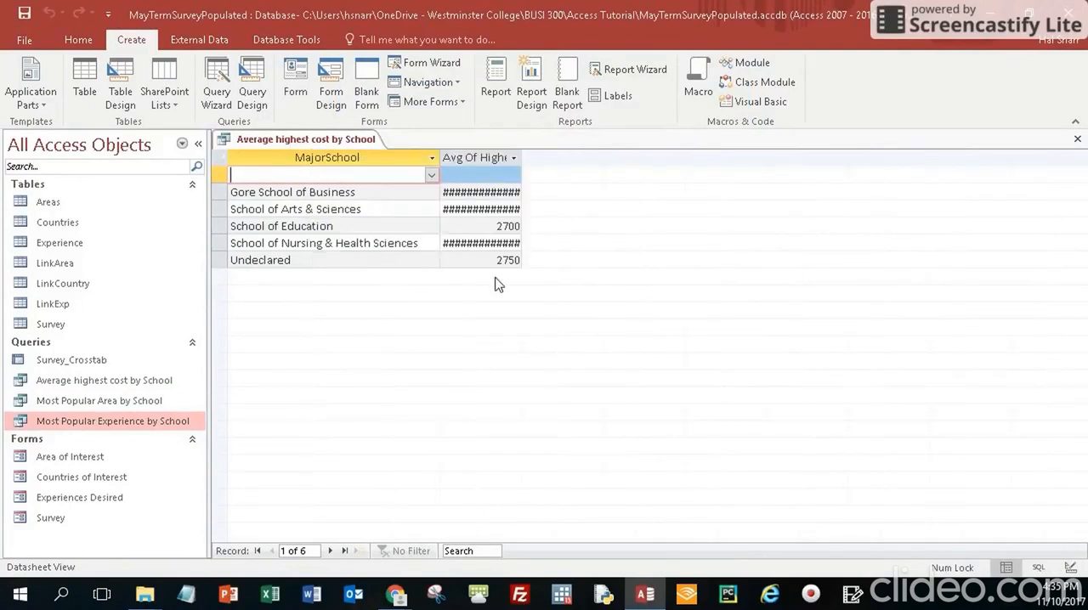
In the query's design, format the HighestCost average as Currency with 2 decimal places, and close the query with the changes saved
right_click(282, 146)
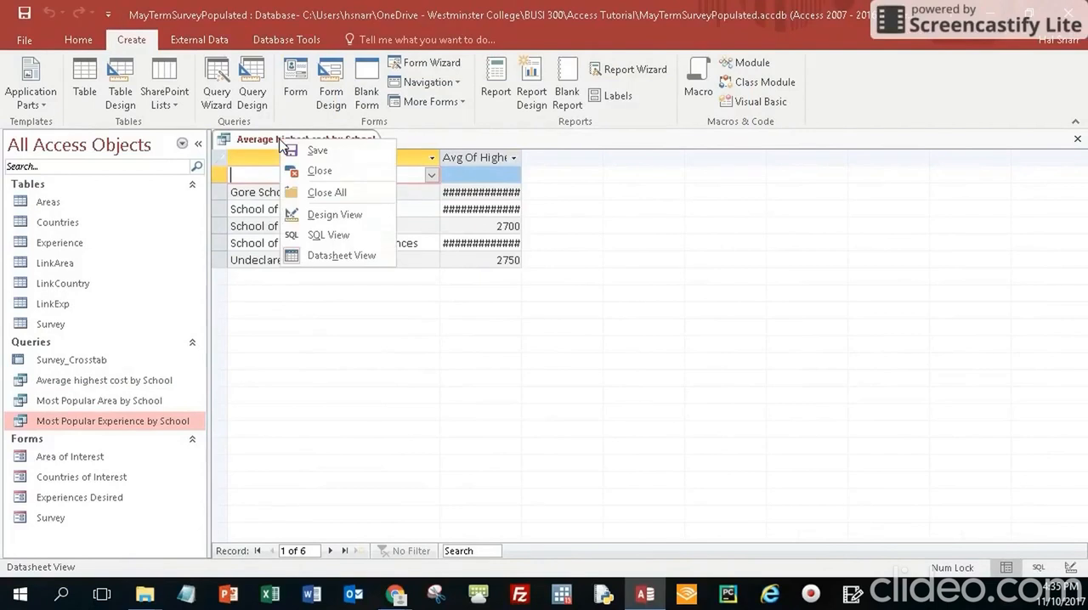
left_click(344, 216)
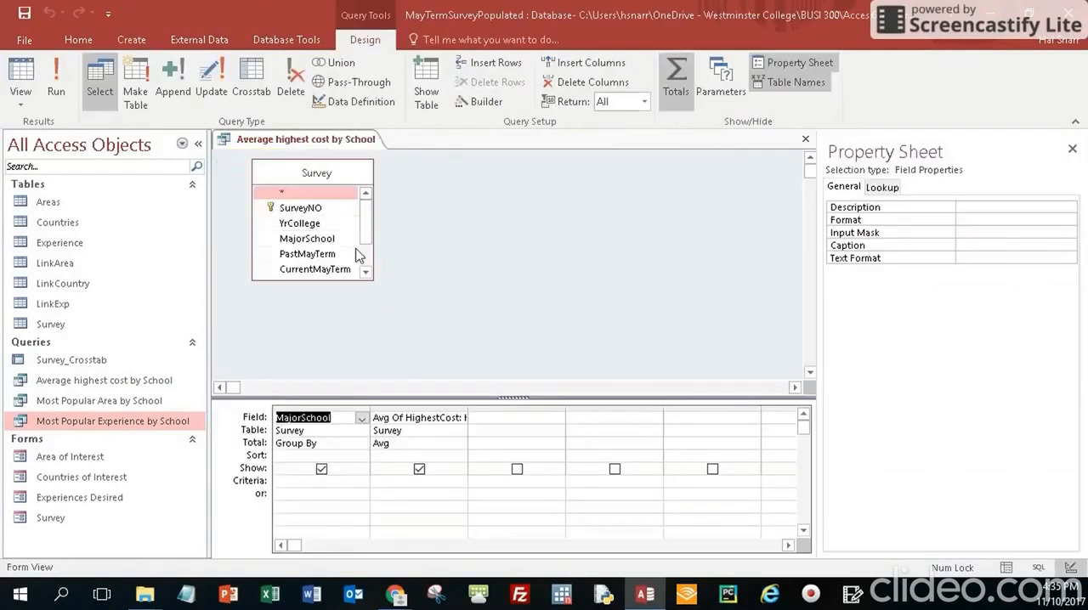
left_click(405, 445)
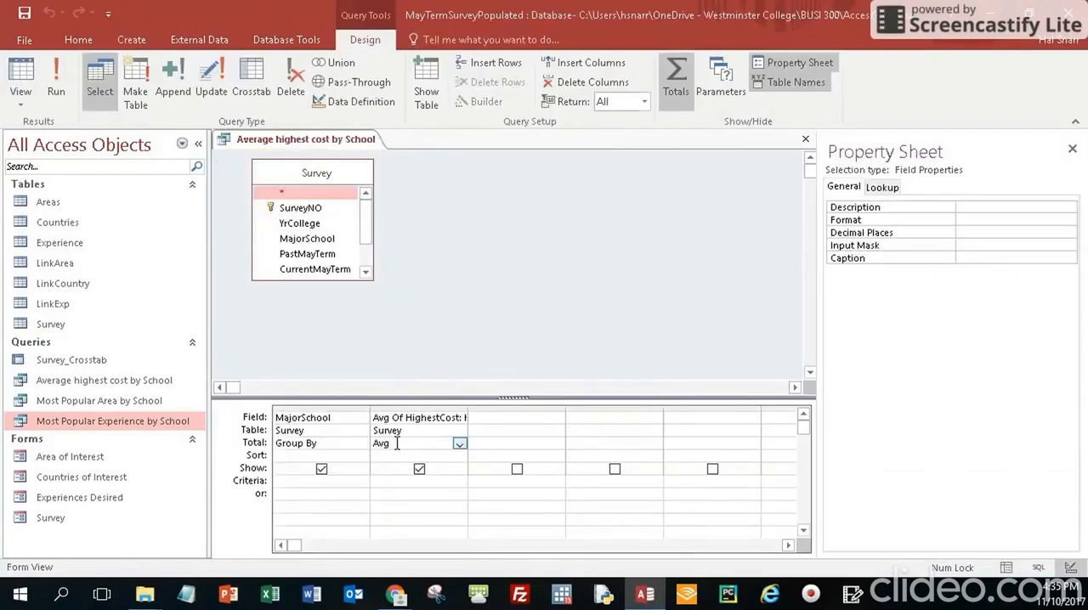
left_click(1042, 224)
left_click(1069, 221)
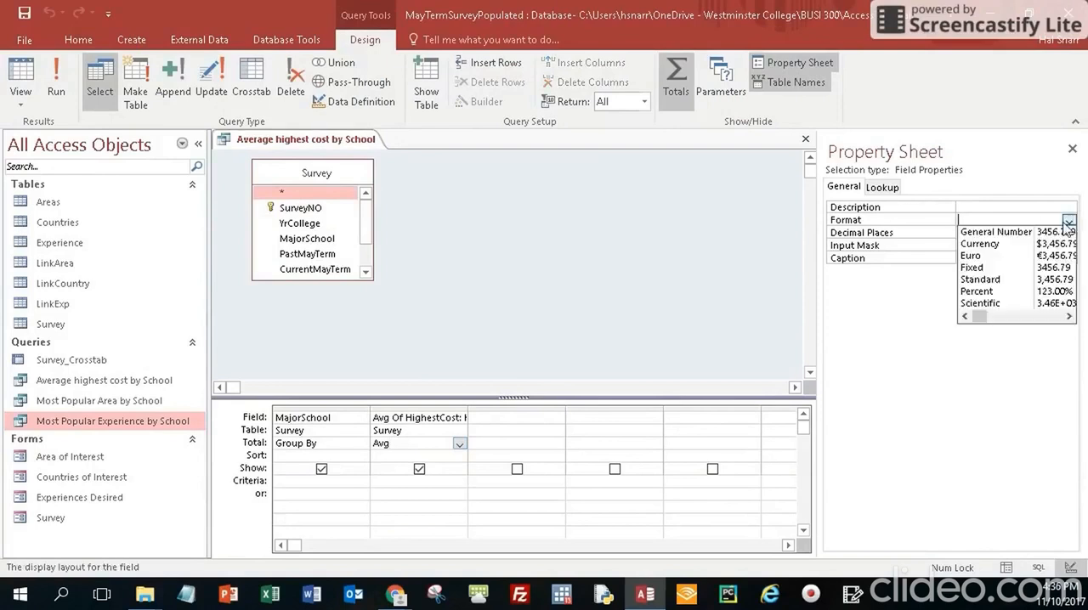
left_click(989, 245)
left_click(994, 232)
left_click(1069, 234)
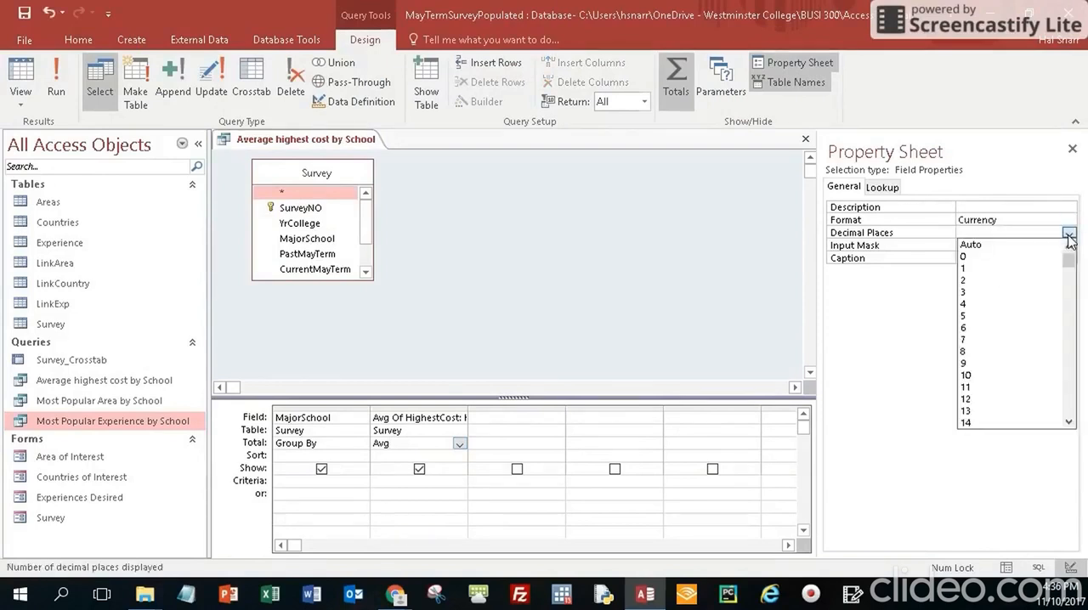
left_click(1013, 281)
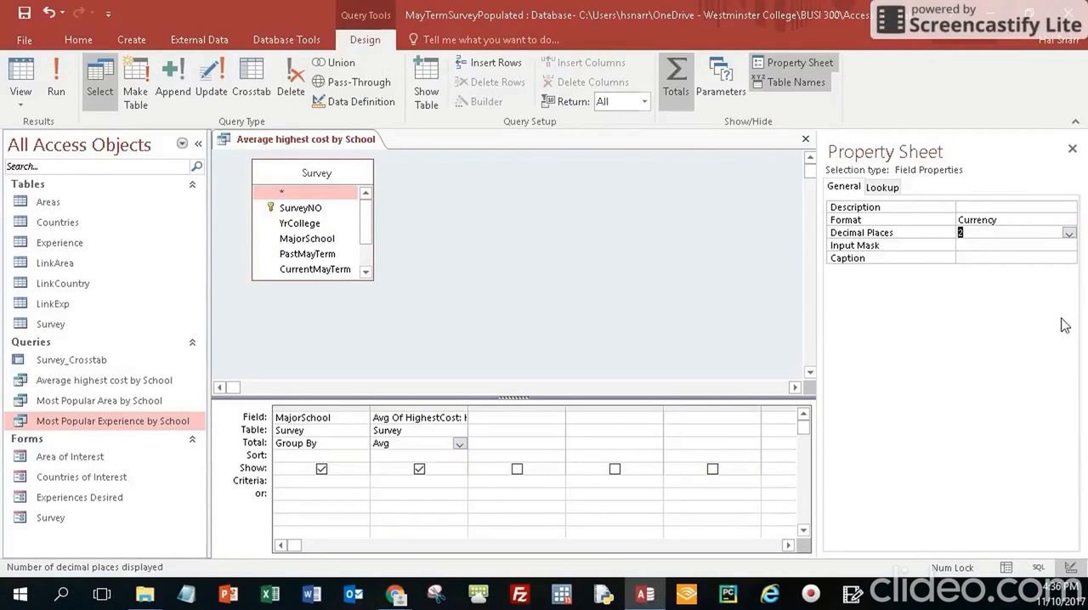
left_click(1072, 150)
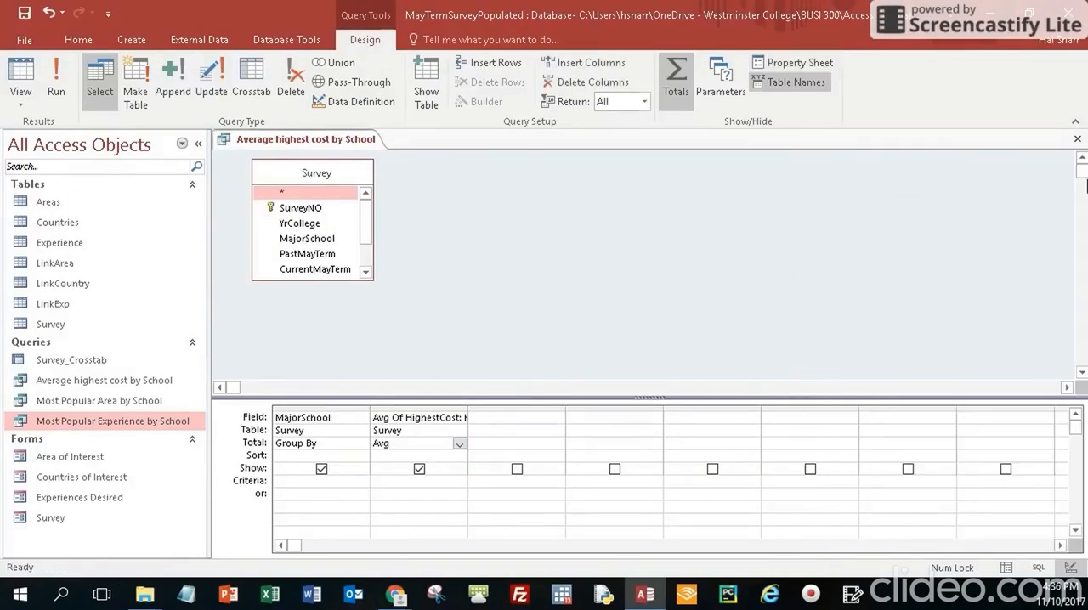
left_click(1077, 139)
left_click(486, 345)
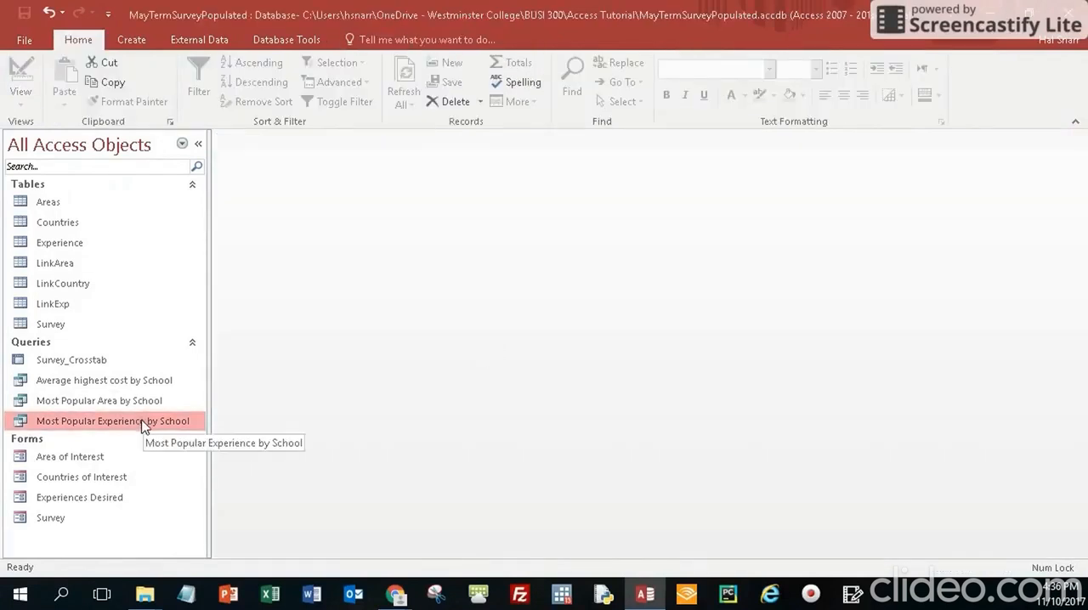
Reopen the Average highest cost by School query's datasheet, fit the MajorSchool column to its contents, and close it with the layout saved
right_click(93, 381)
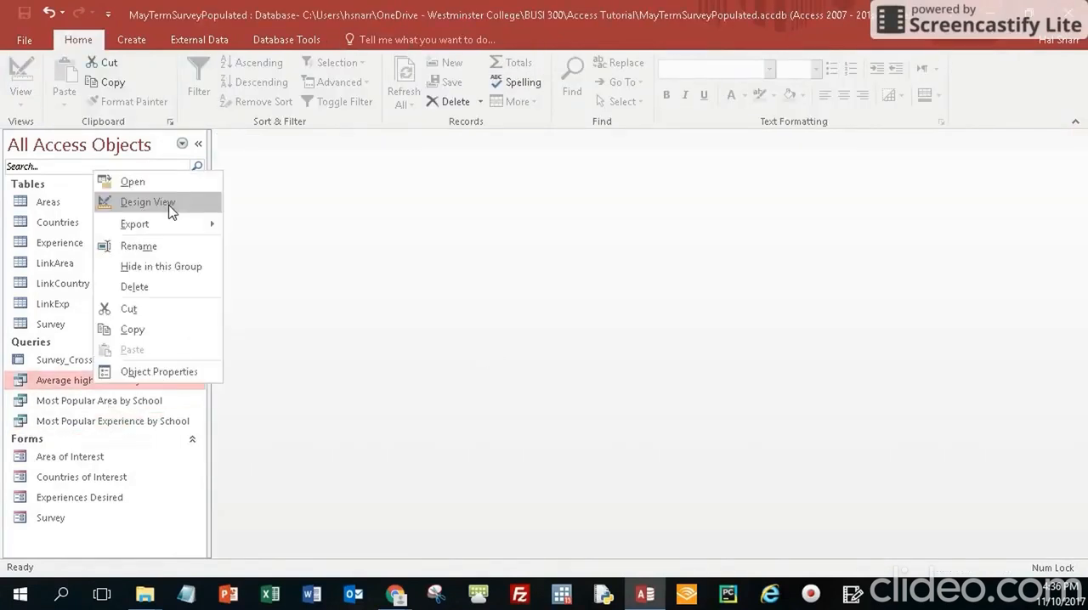
left_click(170, 204)
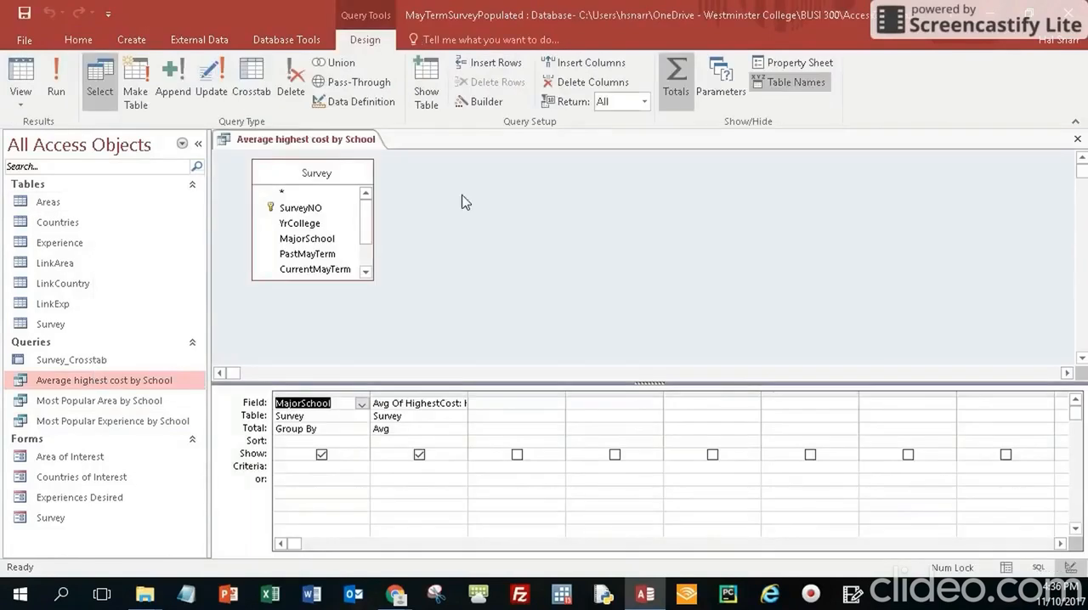
right_click(284, 145)
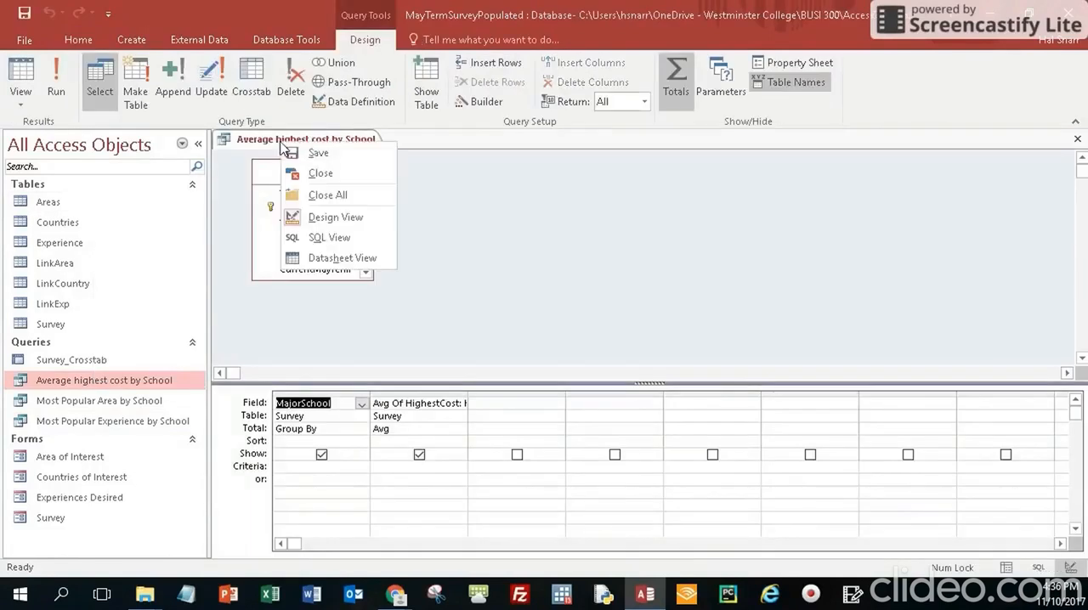
left_click(347, 259)
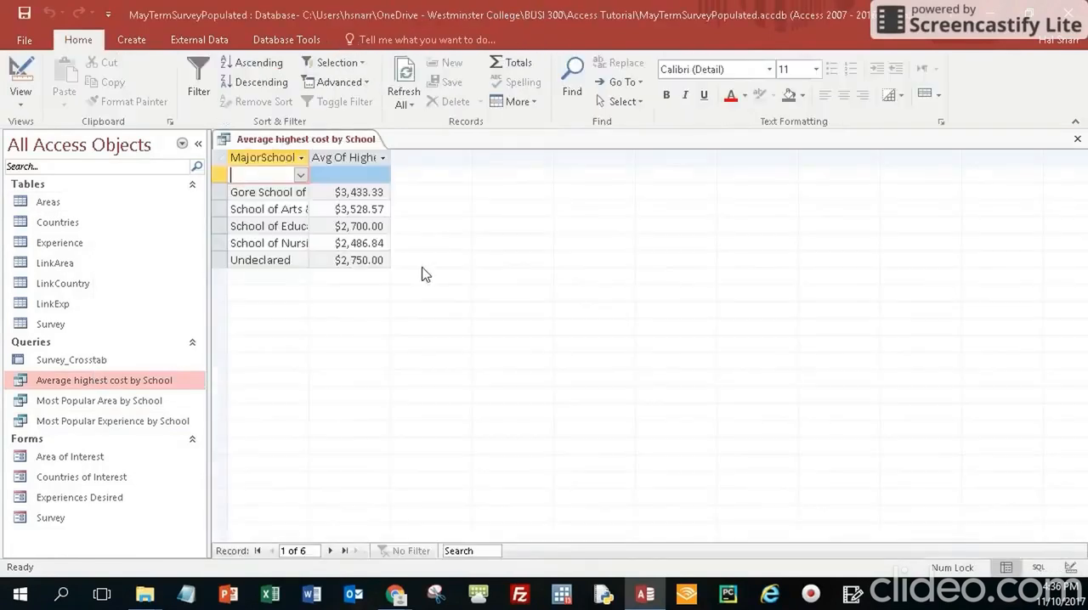
double_click(310, 157)
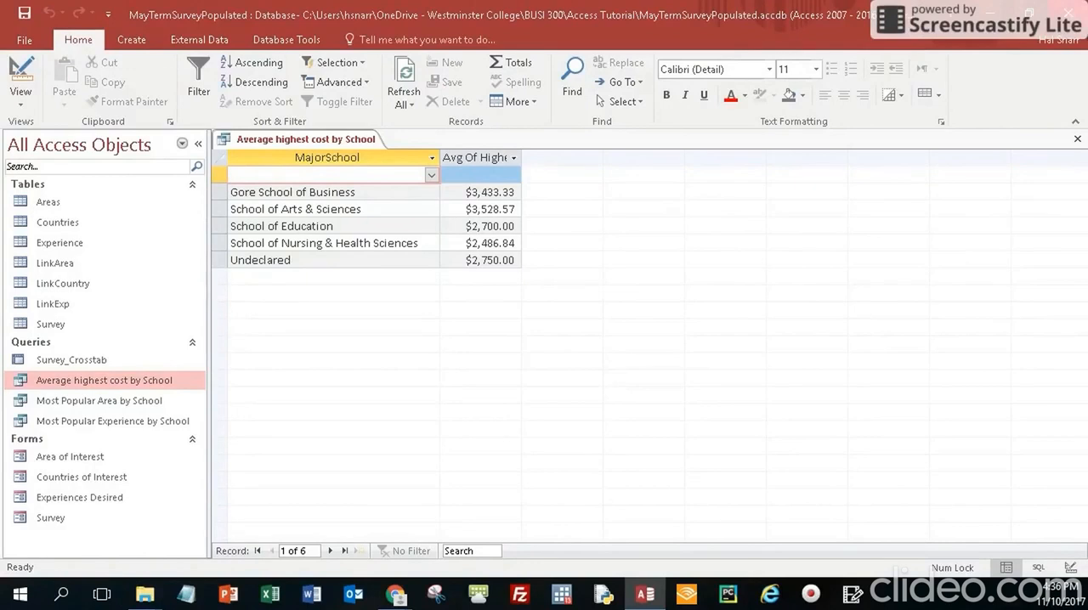
left_click(1077, 139)
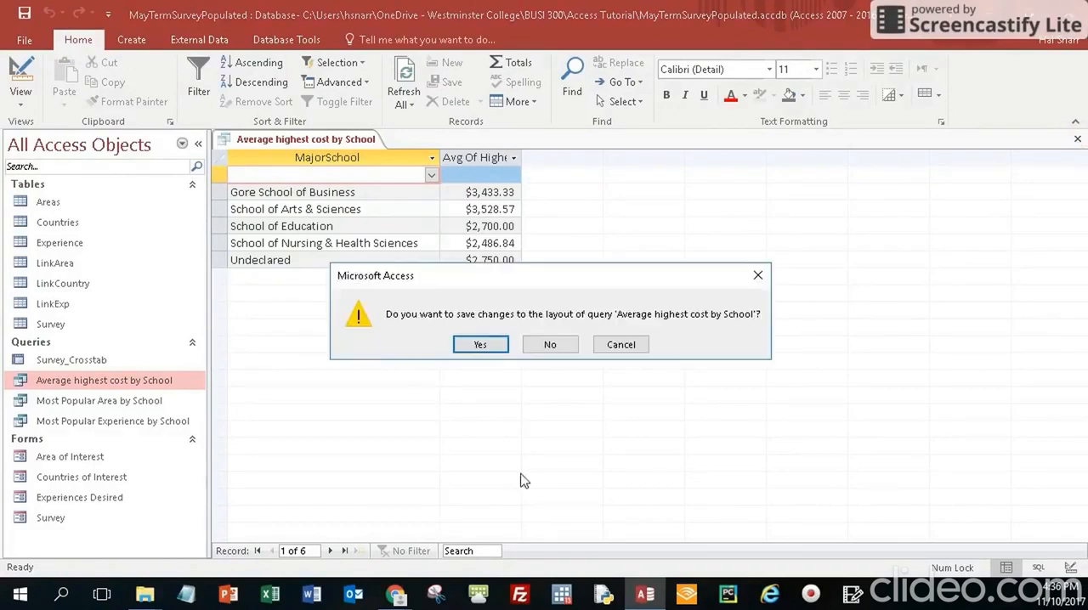
left_click(481, 345)
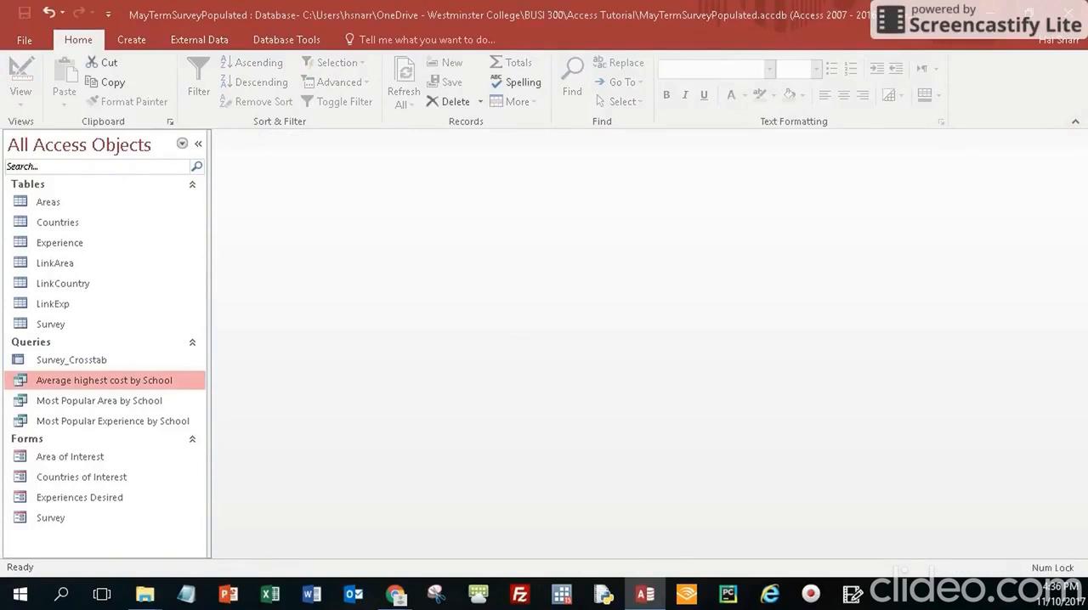
Start a new query in Design View with the Survey table added, its field list enlarged to show all fields
key("alt+Tab")
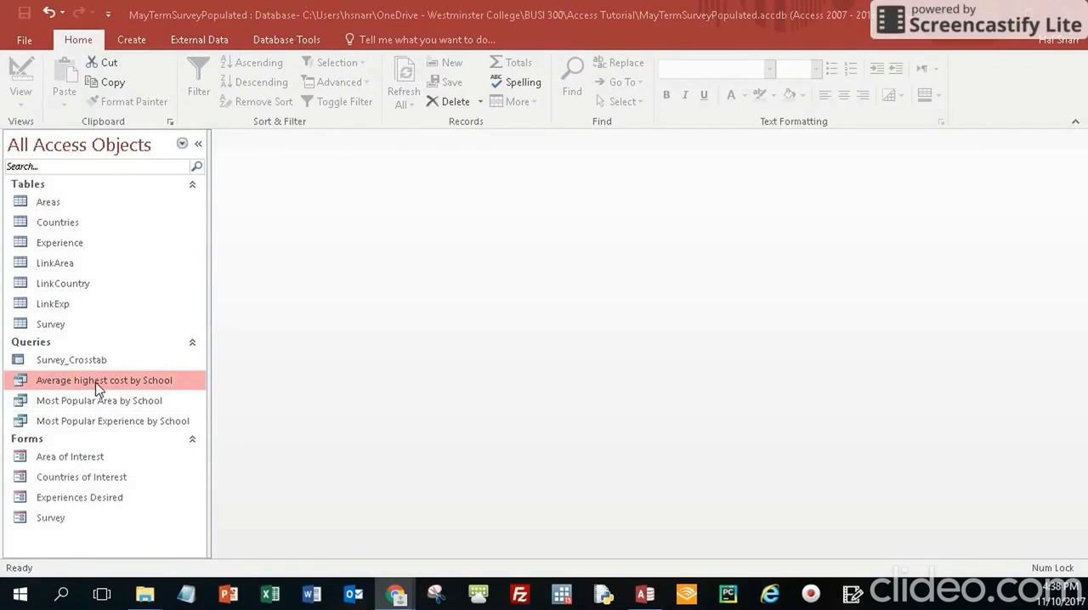
left_click(136, 40)
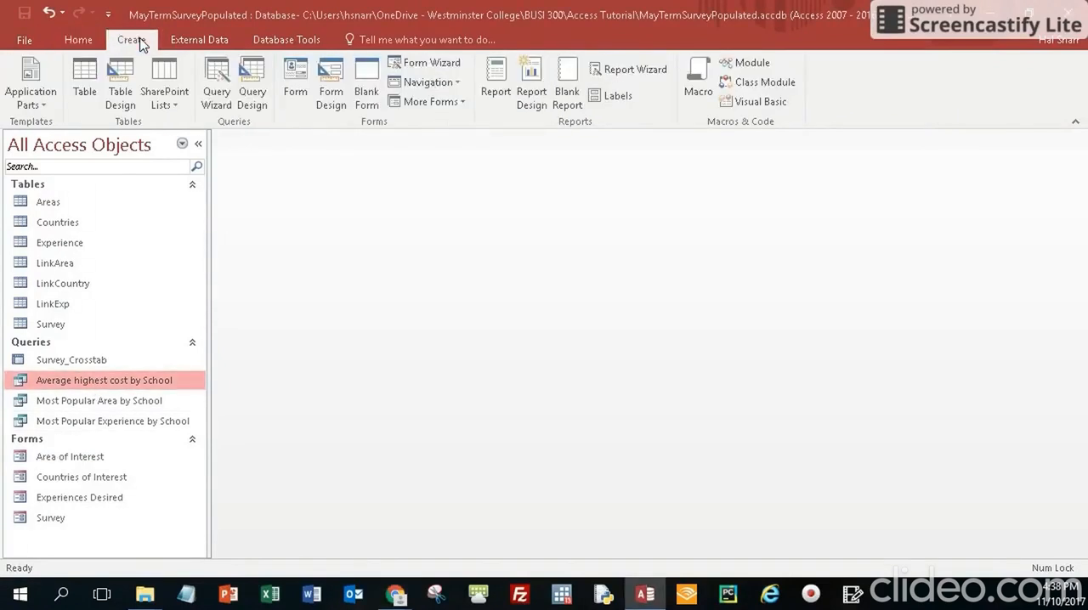
left_click(252, 95)
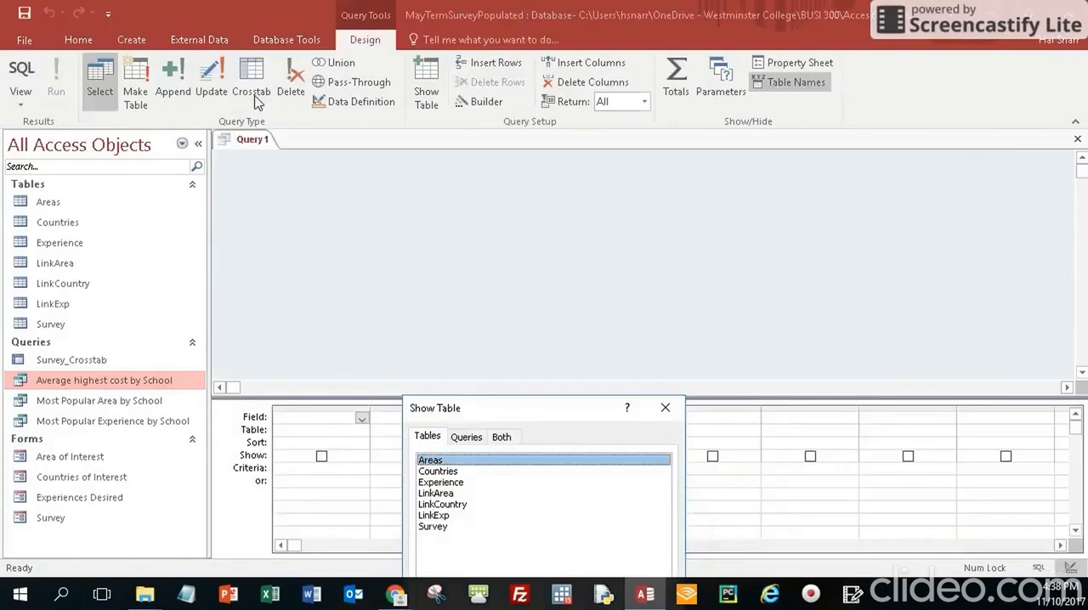
left_click(665, 409)
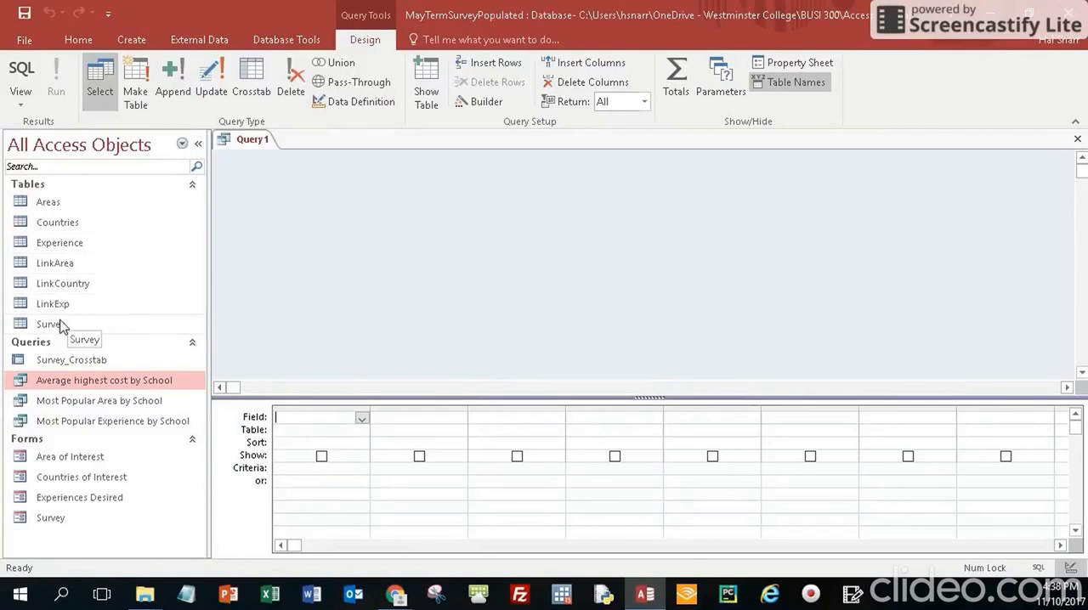
left_click_drag(65, 324, 338, 194)
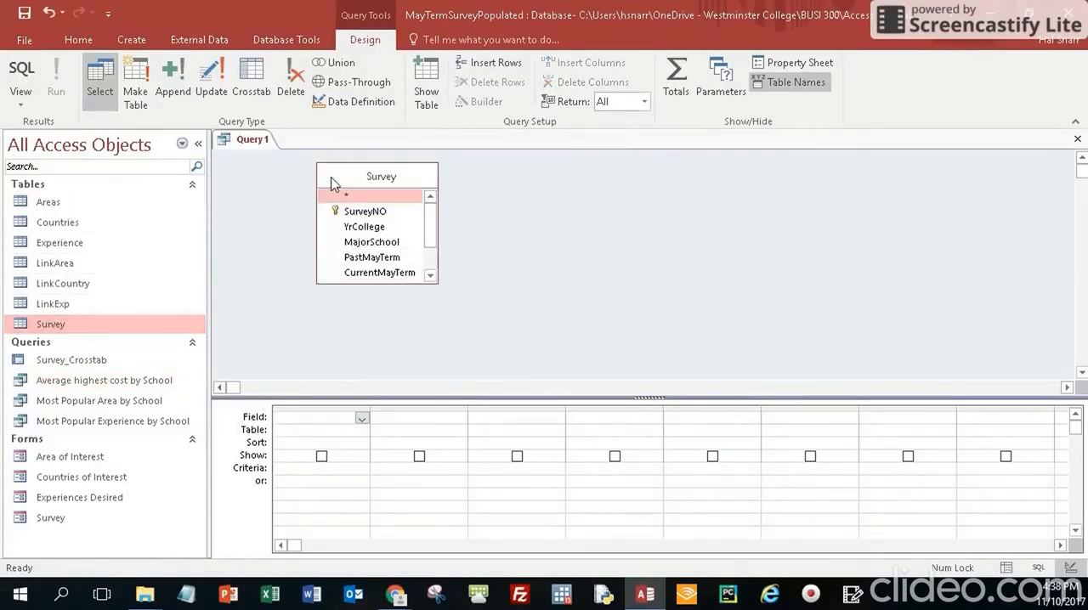
left_click_drag(437, 283, 528, 350)
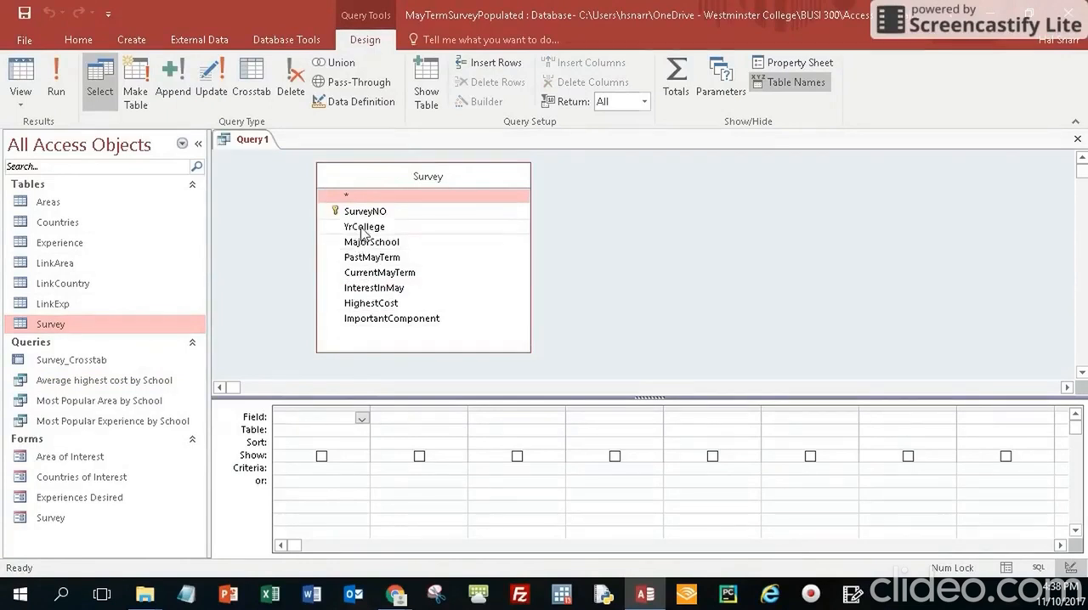
Add the YrCollege, MajorSchool, InterestInMay and HighestCost fields to the query grid, with Totals turned on
left_click_drag(357, 227, 309, 416)
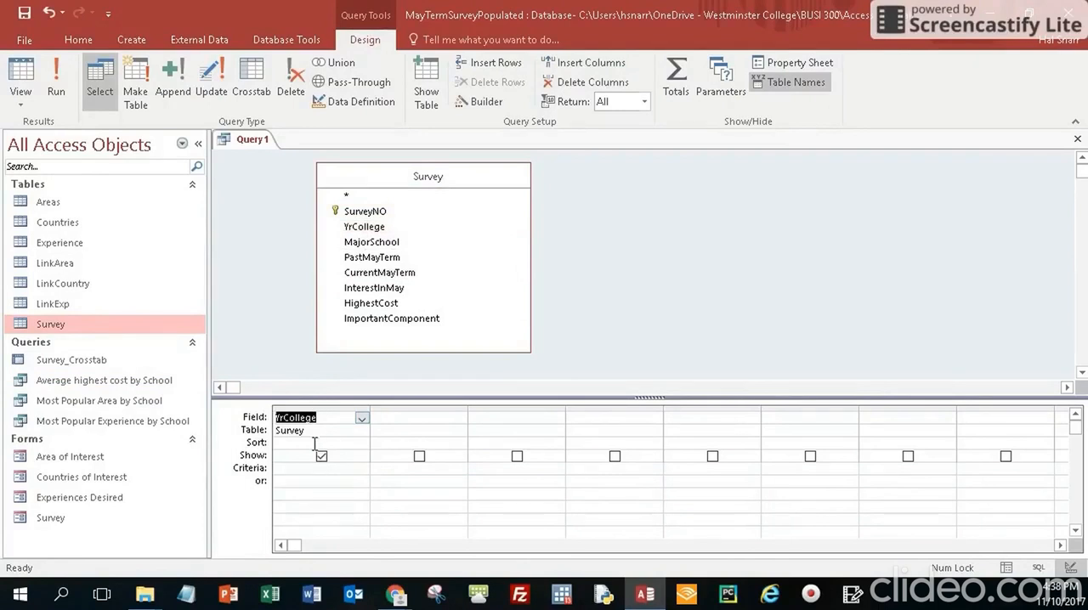
left_click(321, 443)
left_click(685, 78)
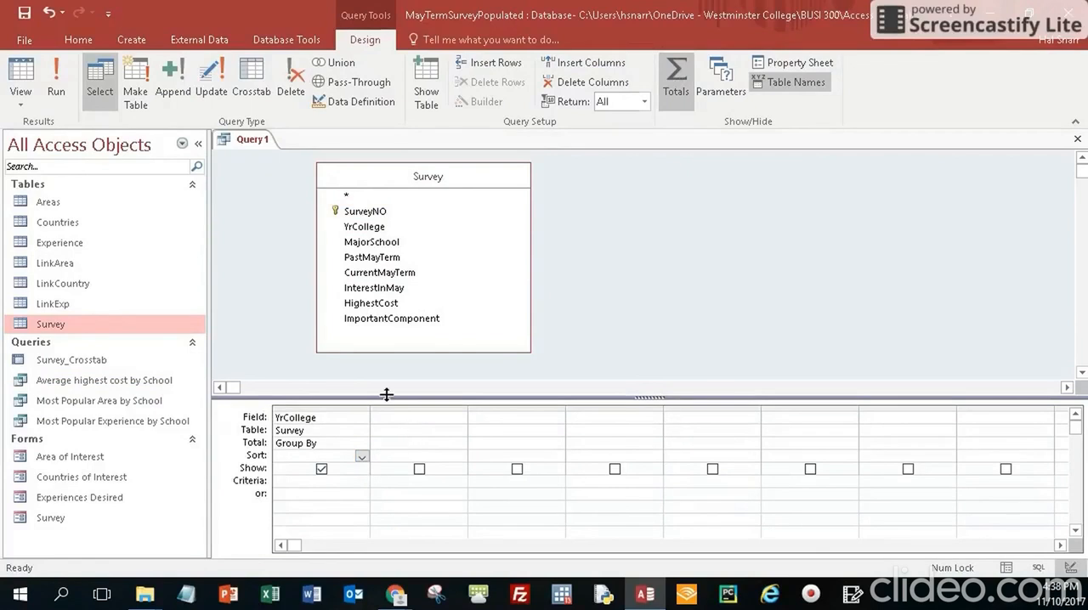
left_click_drag(374, 247, 408, 437)
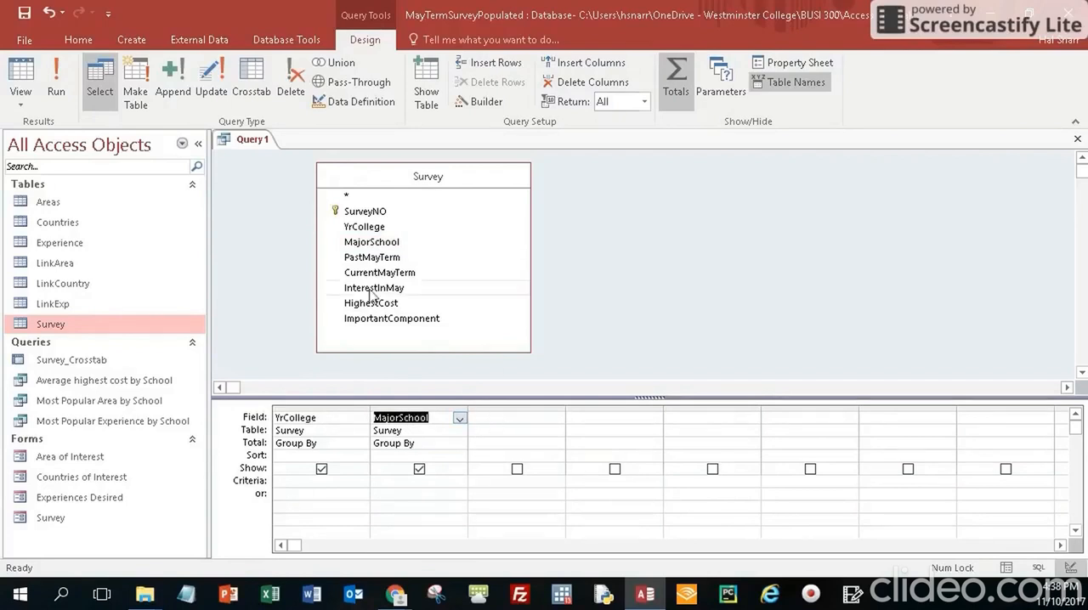
left_click_drag(372, 295, 518, 421)
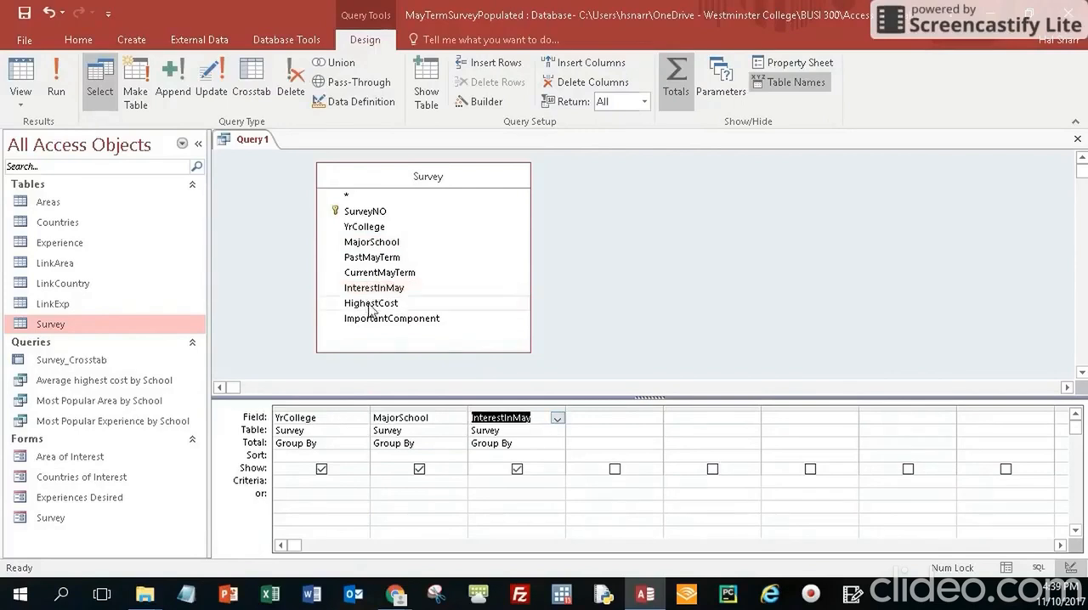
left_click_drag(372, 304, 620, 420)
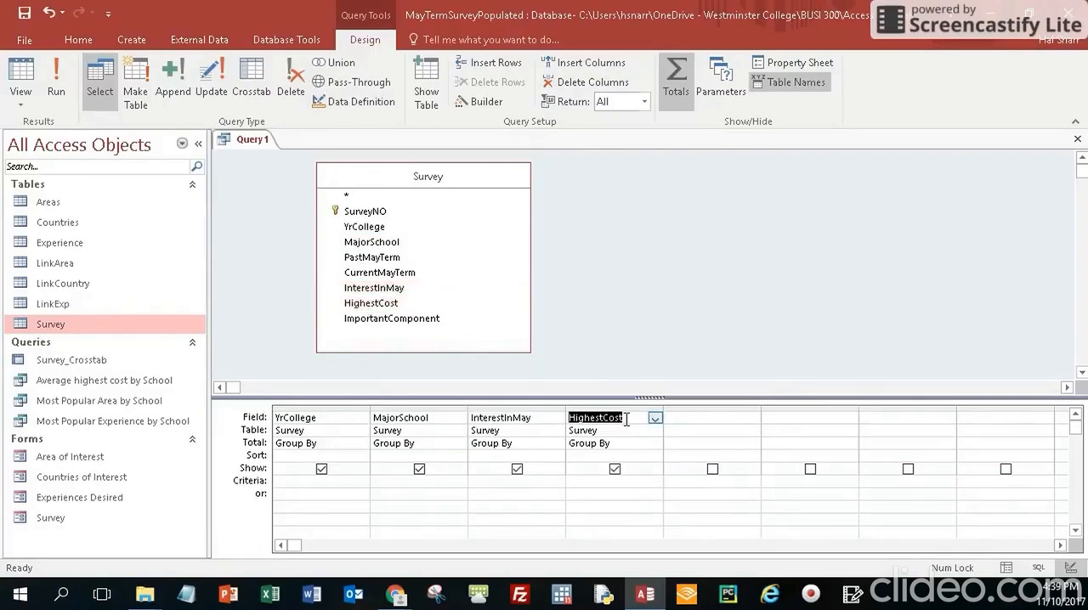
Set the total function of both InterestInMay and HighestCost to Avg
left_click(535, 444)
left_click(557, 443)
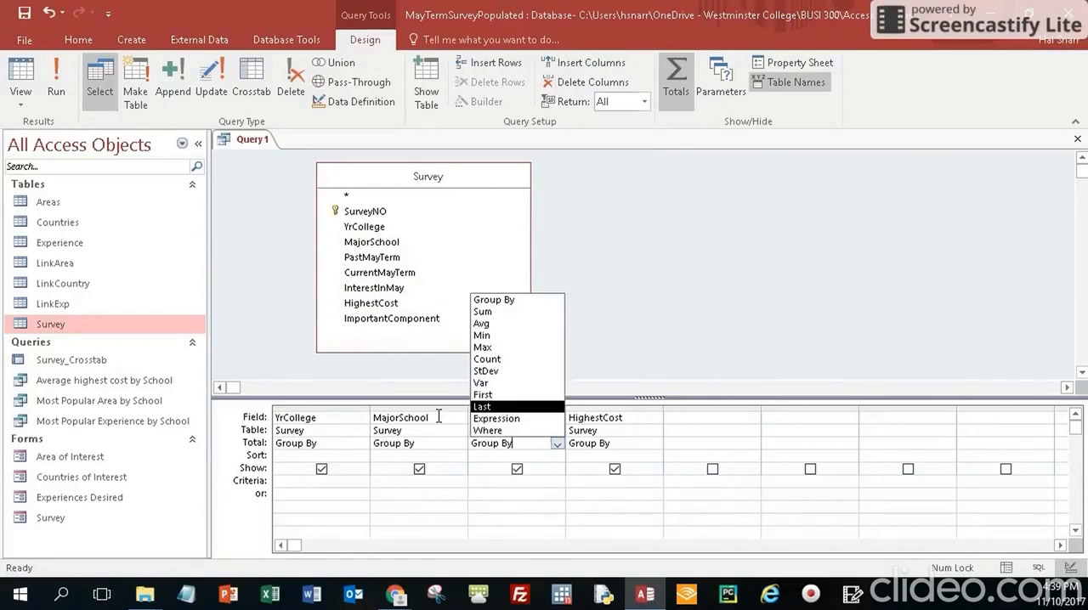
left_click(482, 323)
left_click(610, 442)
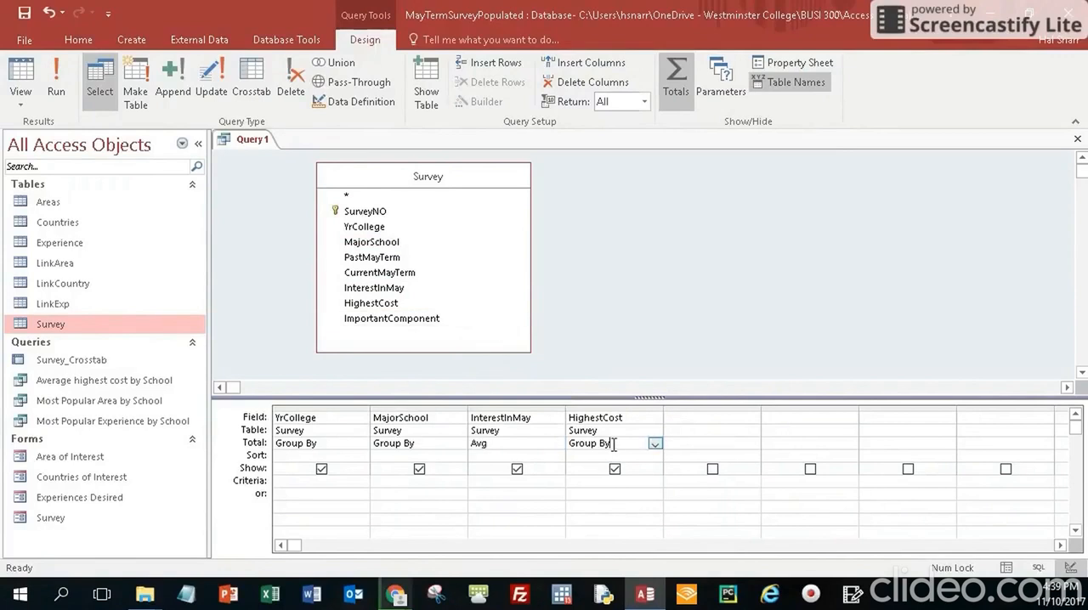
left_click(655, 445)
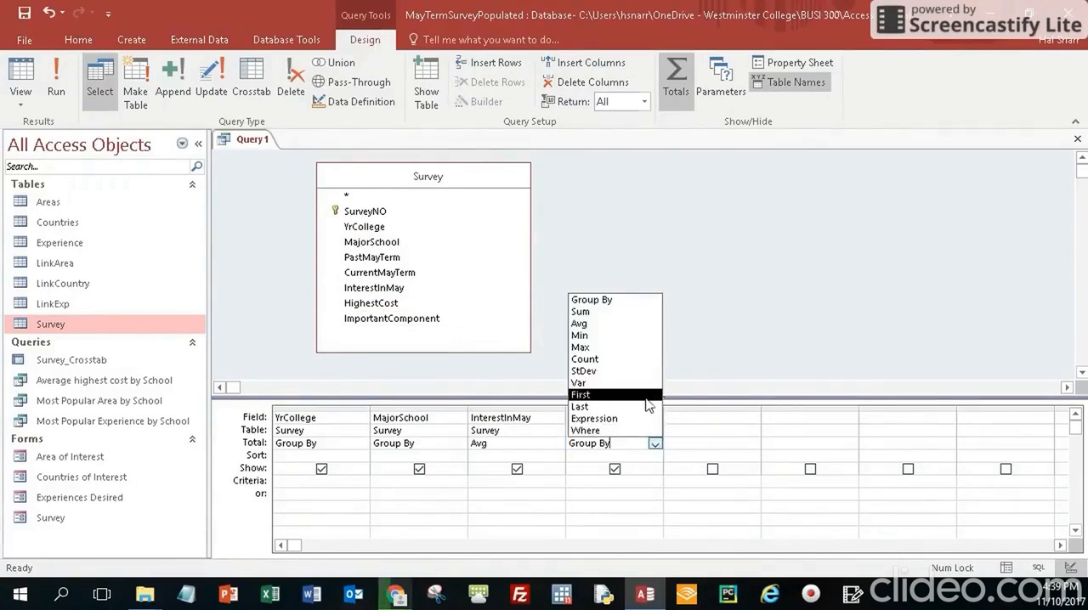
left_click(595, 323)
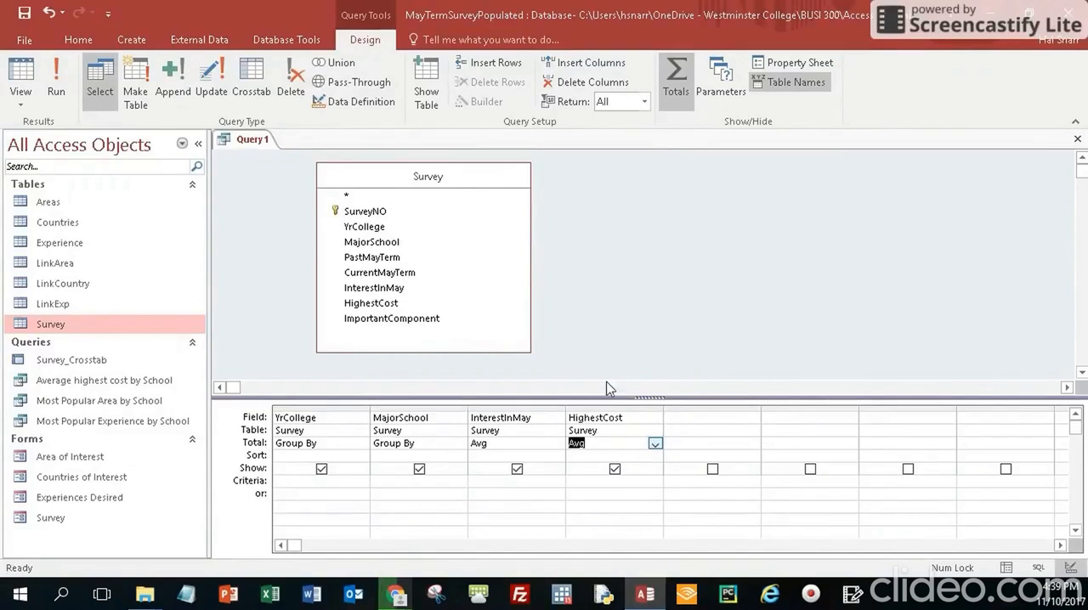
left_click(503, 446)
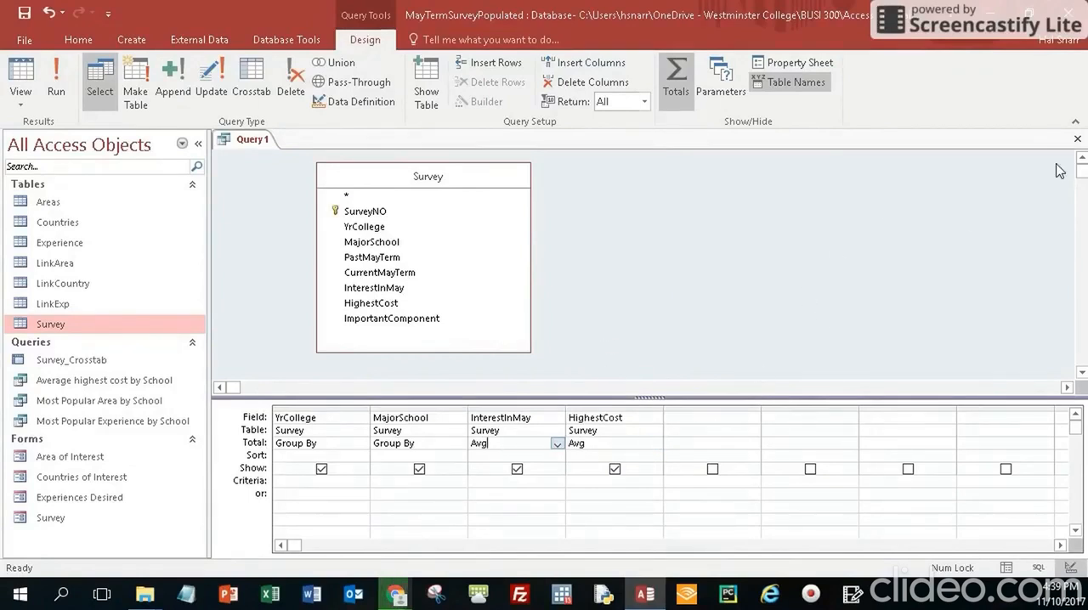
Close the new query and save it as "Stats by year in college & school"
left_click(1076, 140)
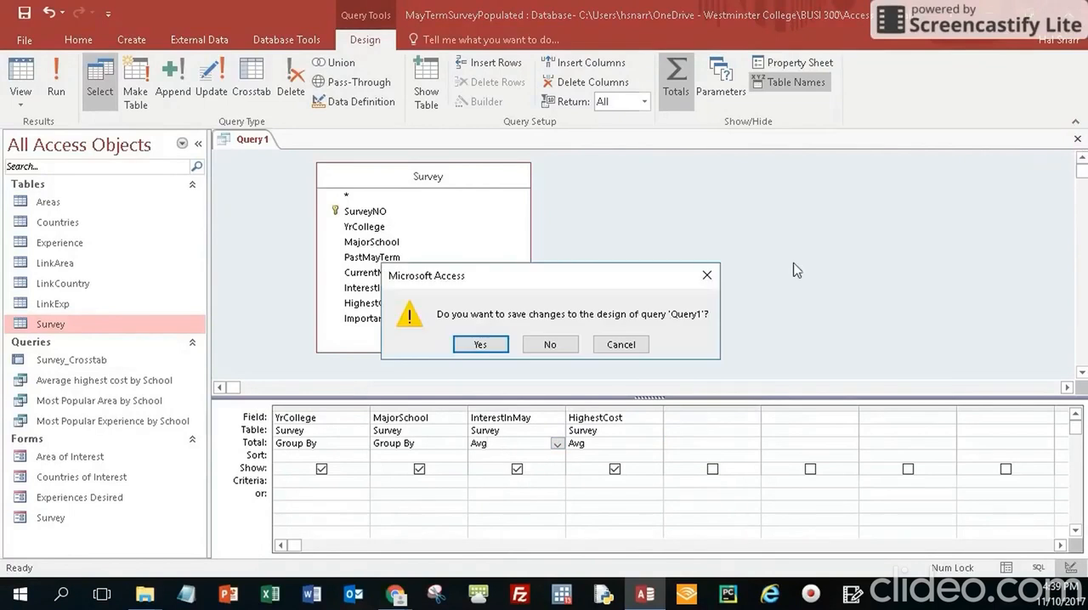
left_click(481, 345)
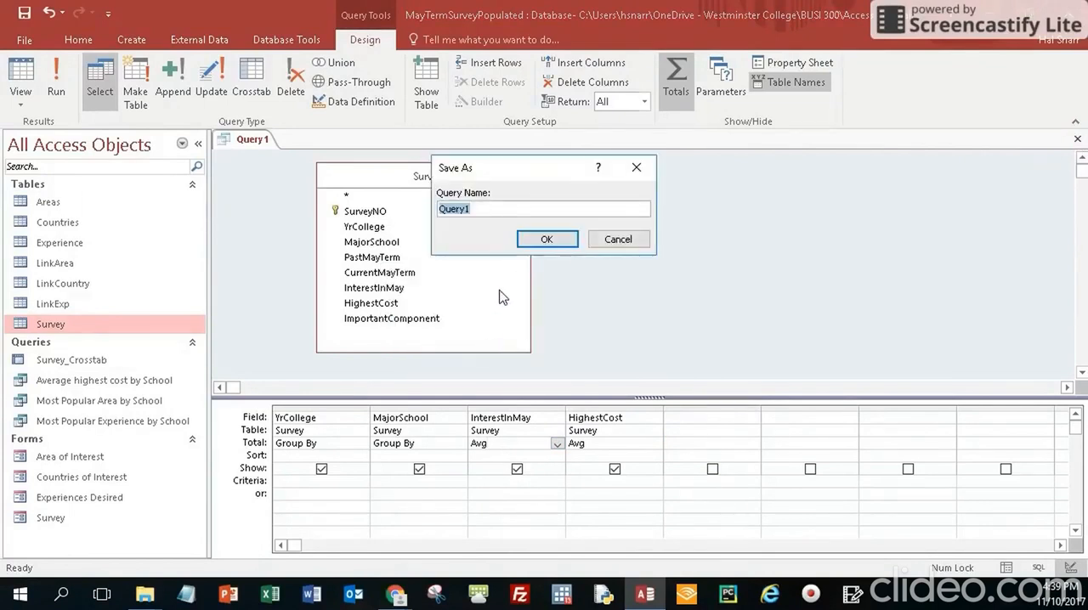
type("S")
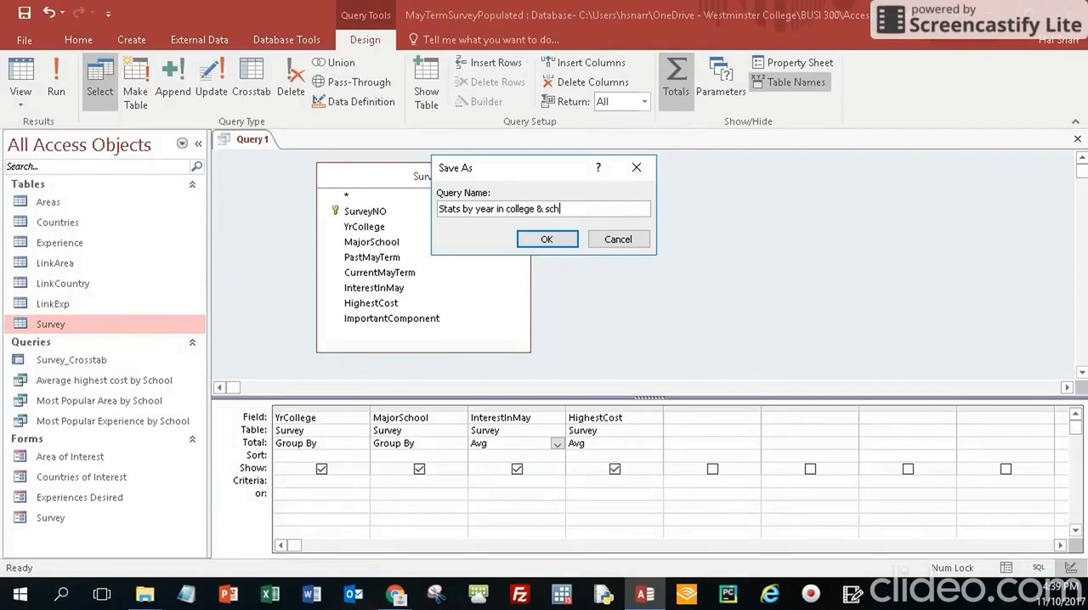
left_click(554, 241)
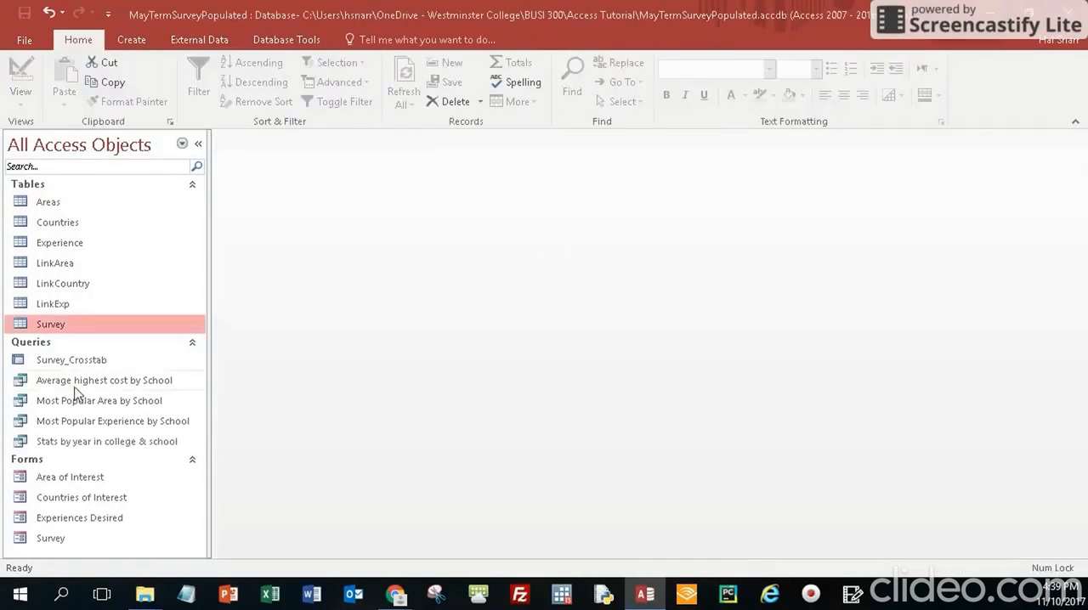
Open the Stats by year in college & school query's datasheet and widen all four columns to fit their contents
double_click(100, 442)
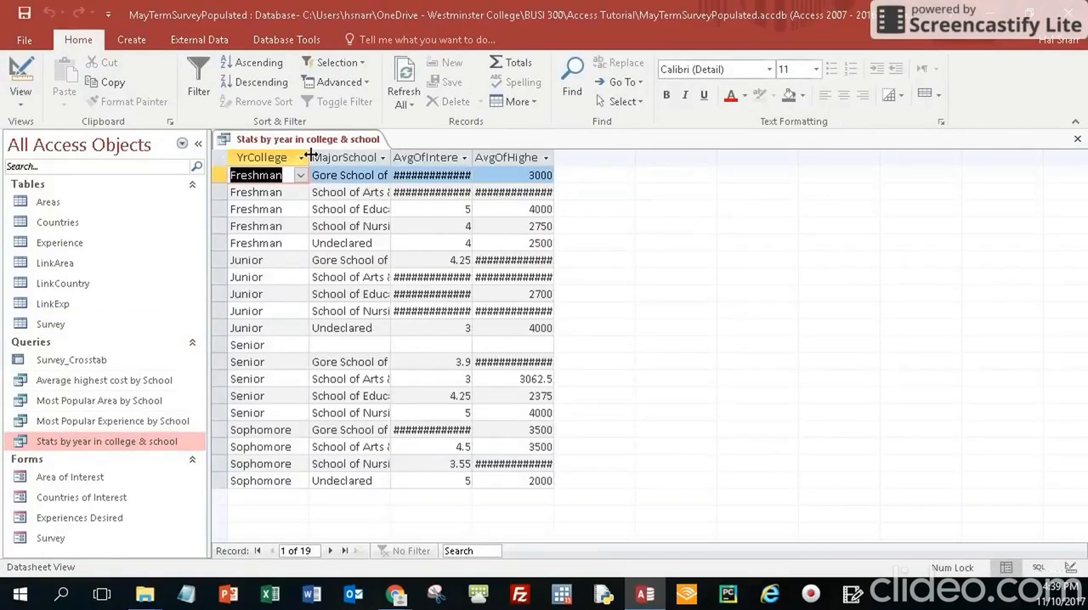
left_click_drag(309, 157, 313, 157)
double_click(397, 158)
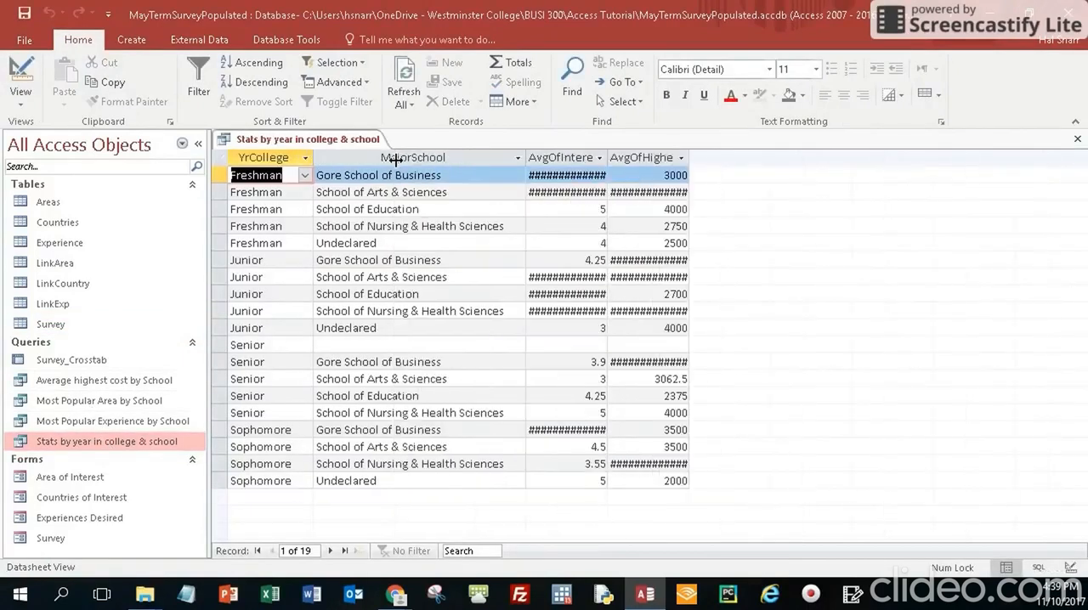
double_click(607, 157)
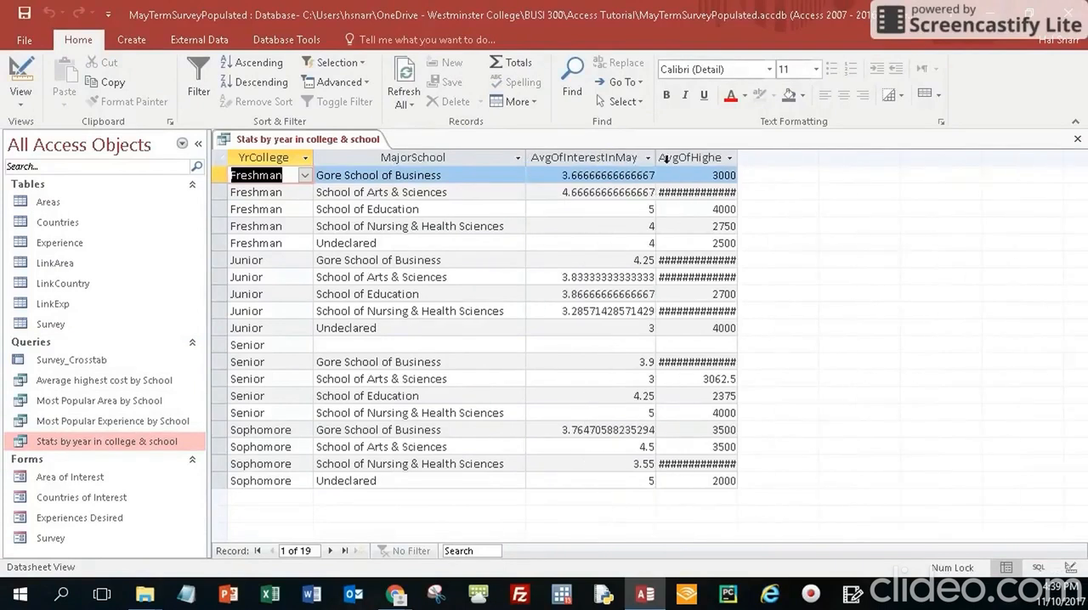
double_click(739, 153)
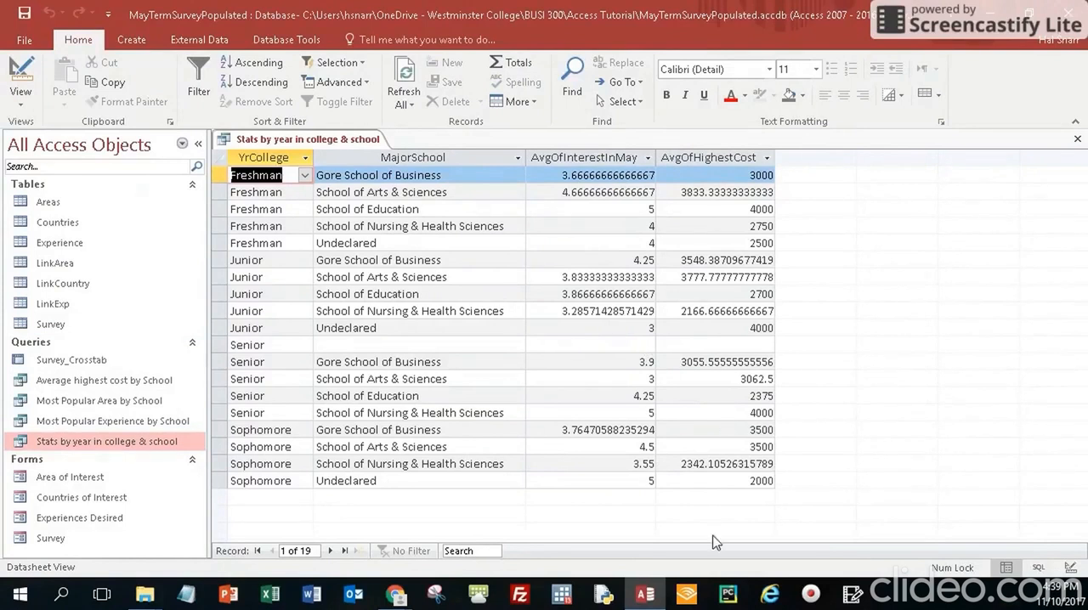
In the query's Design View, set the InterestInMay field's format to Fixed with 2 decimal places
right_click(304, 140)
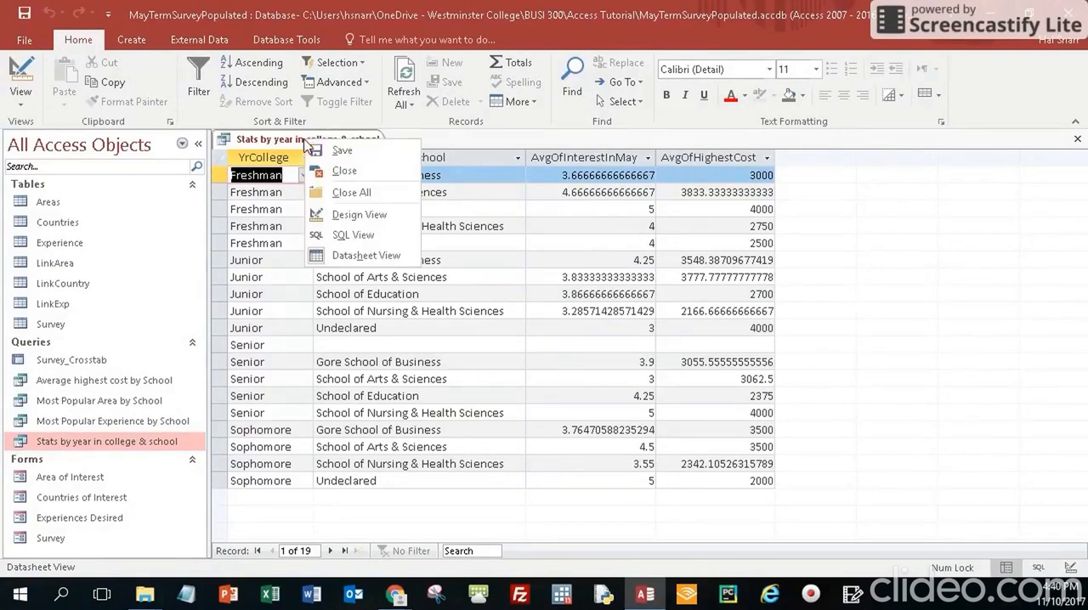
left_click(361, 214)
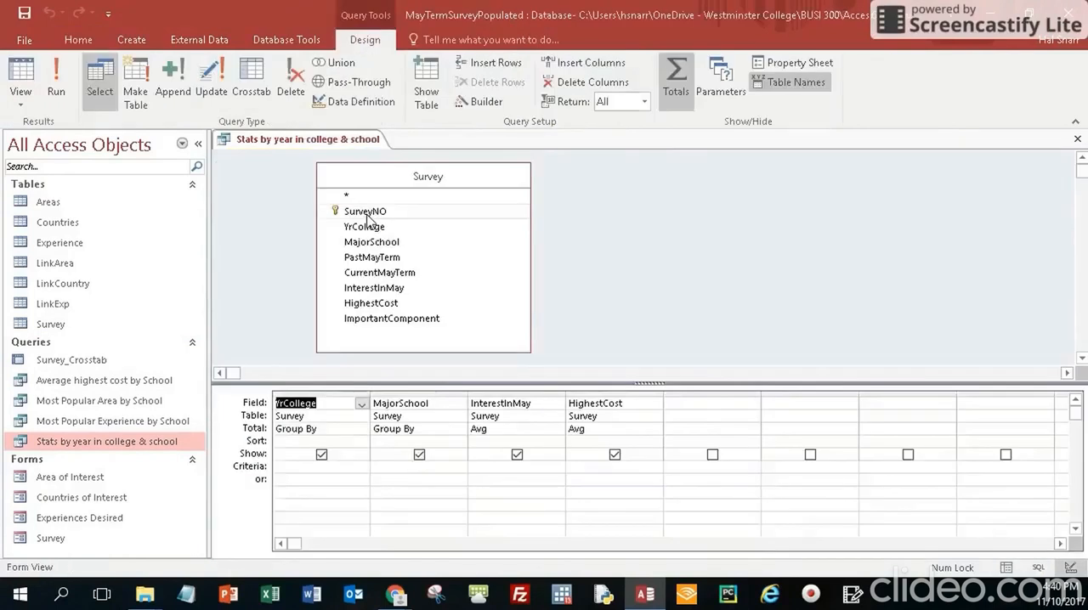
left_click(497, 428)
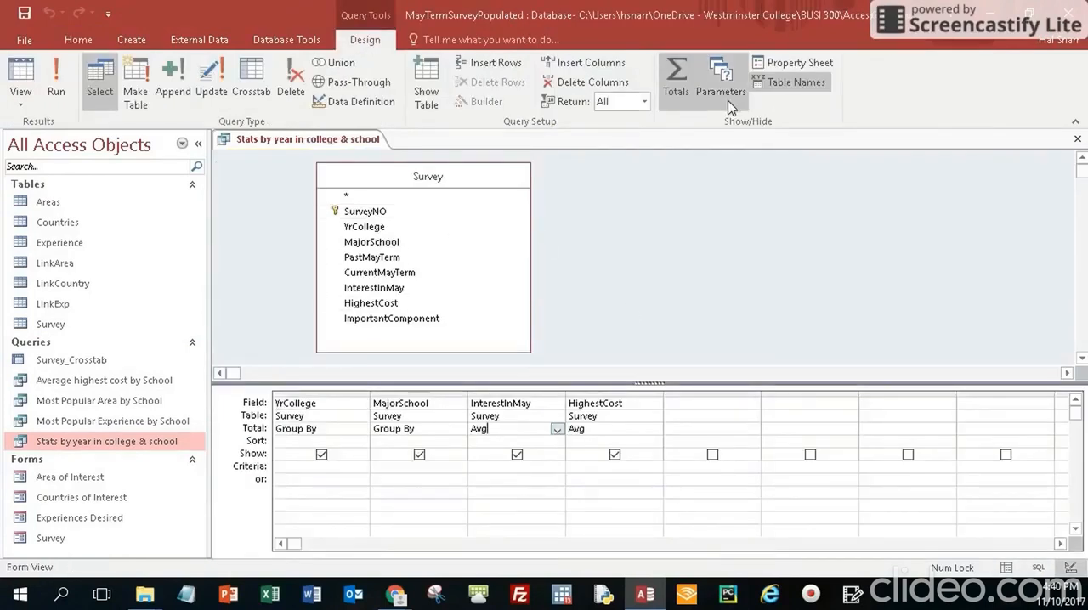
left_click(800, 65)
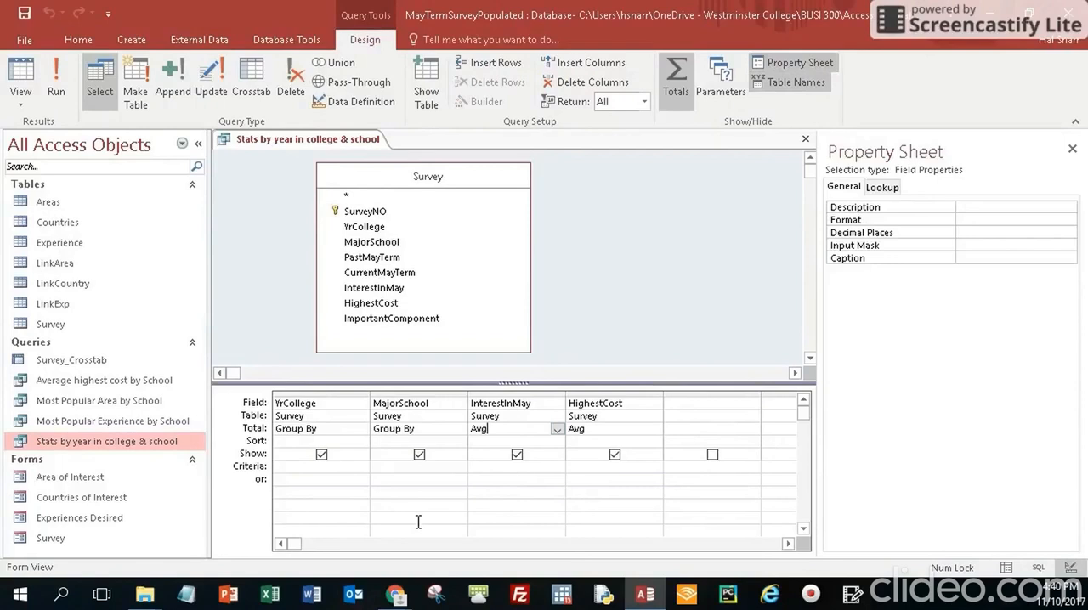
left_click(1003, 221)
left_click(1069, 220)
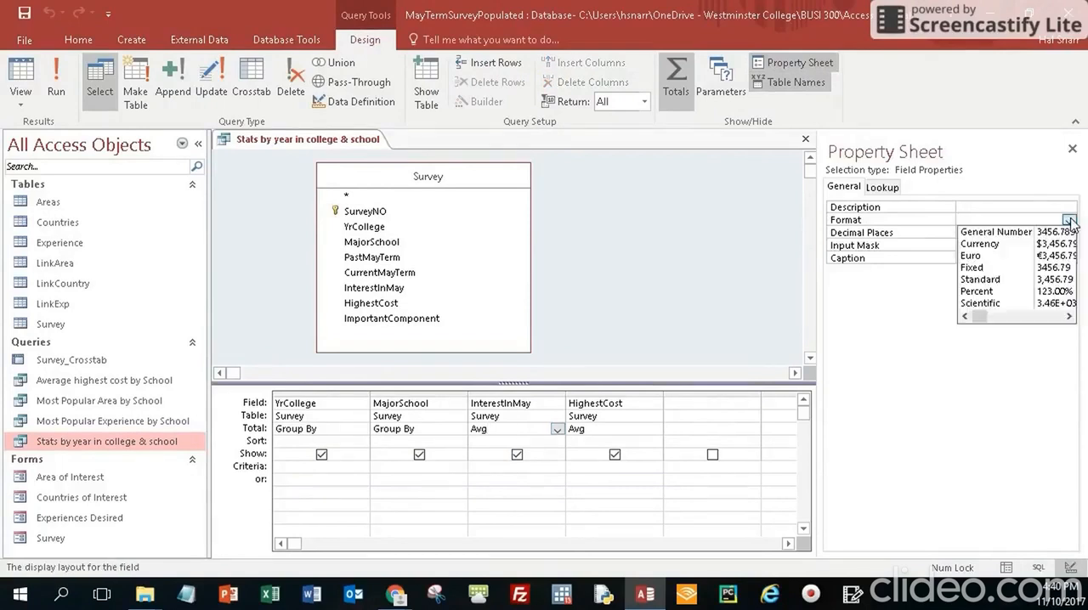
left_click(998, 269)
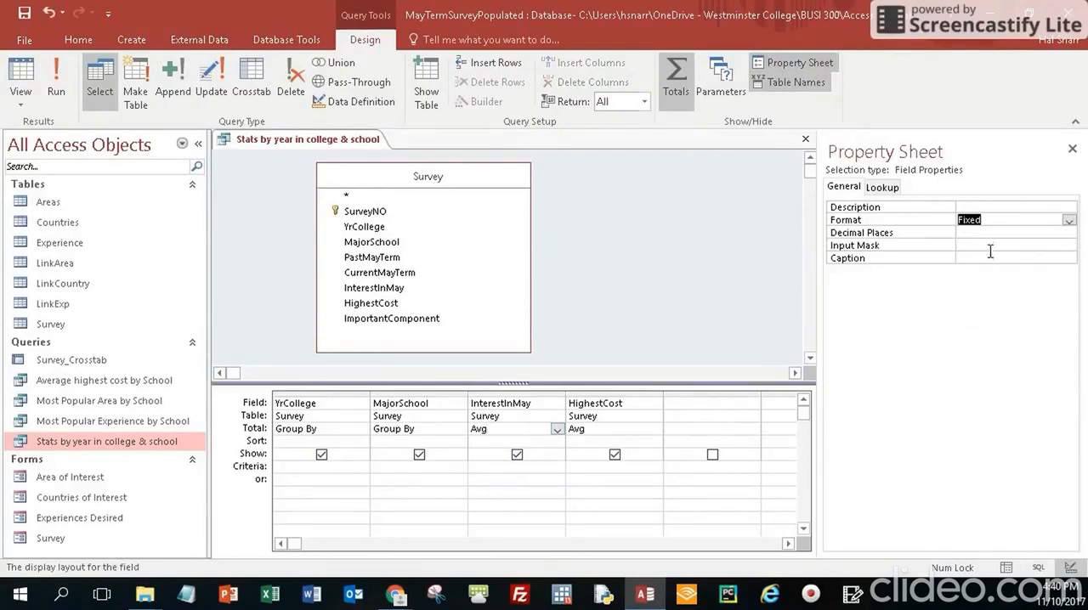
left_click(991, 232)
left_click(1068, 232)
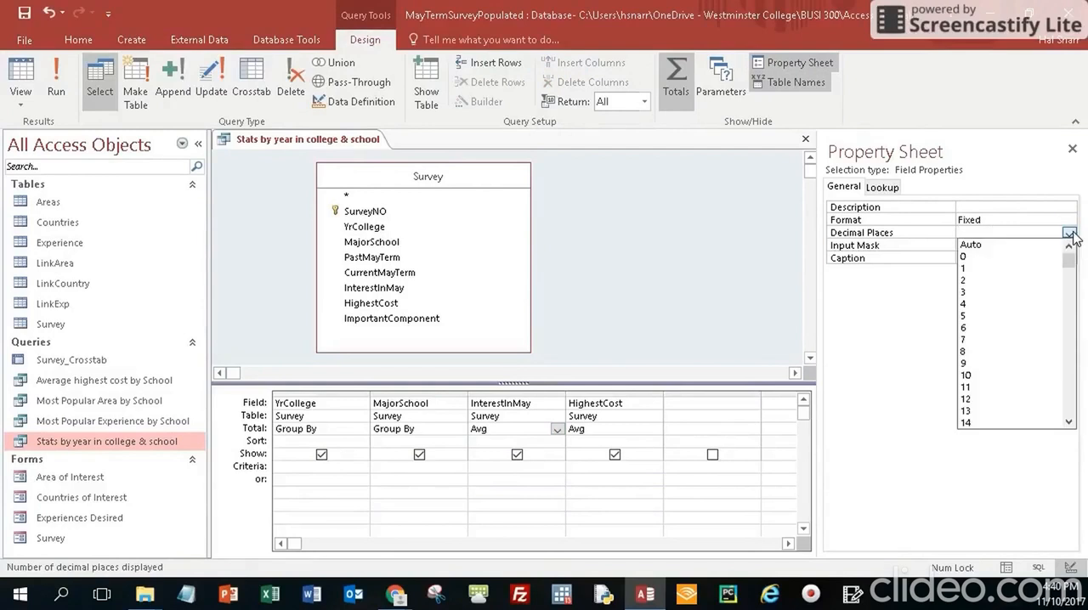
left_click(993, 282)
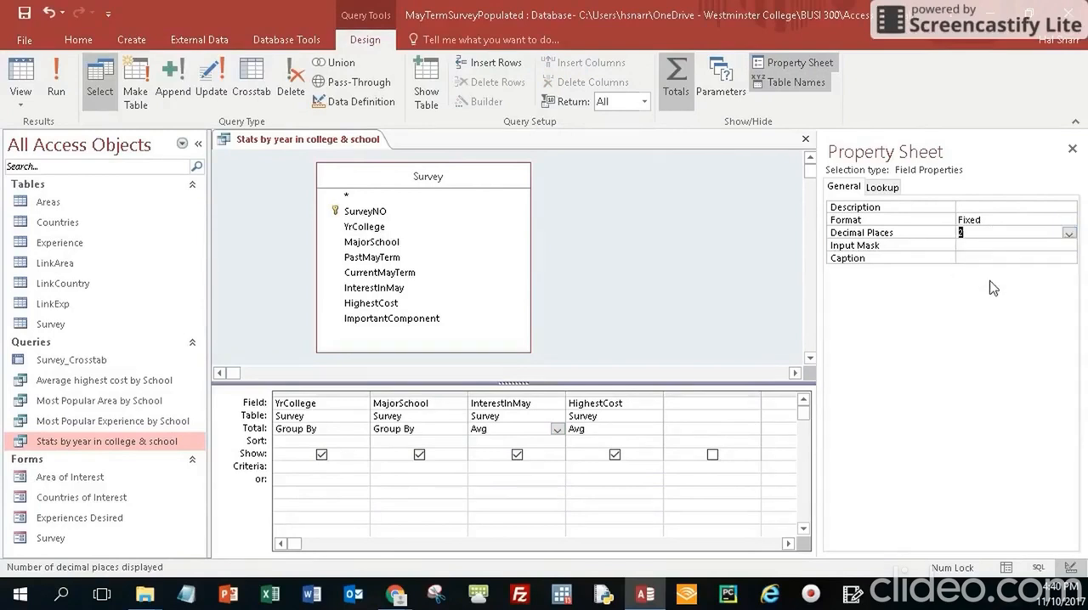
Set the HighestCost field's format to Currency with 2 decimal places
left_click(608, 430)
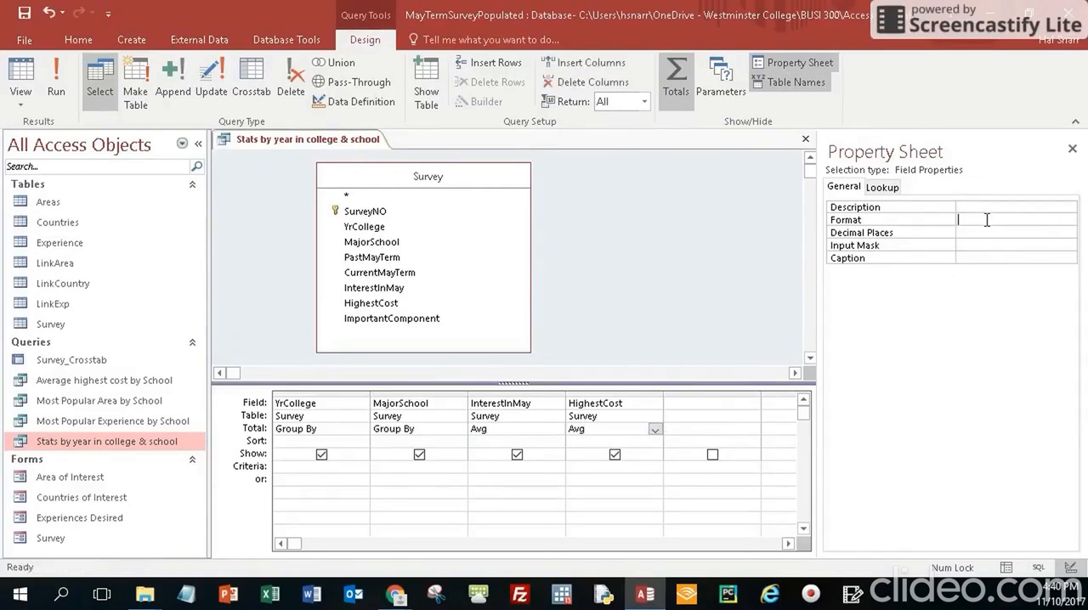
left_click(1069, 219)
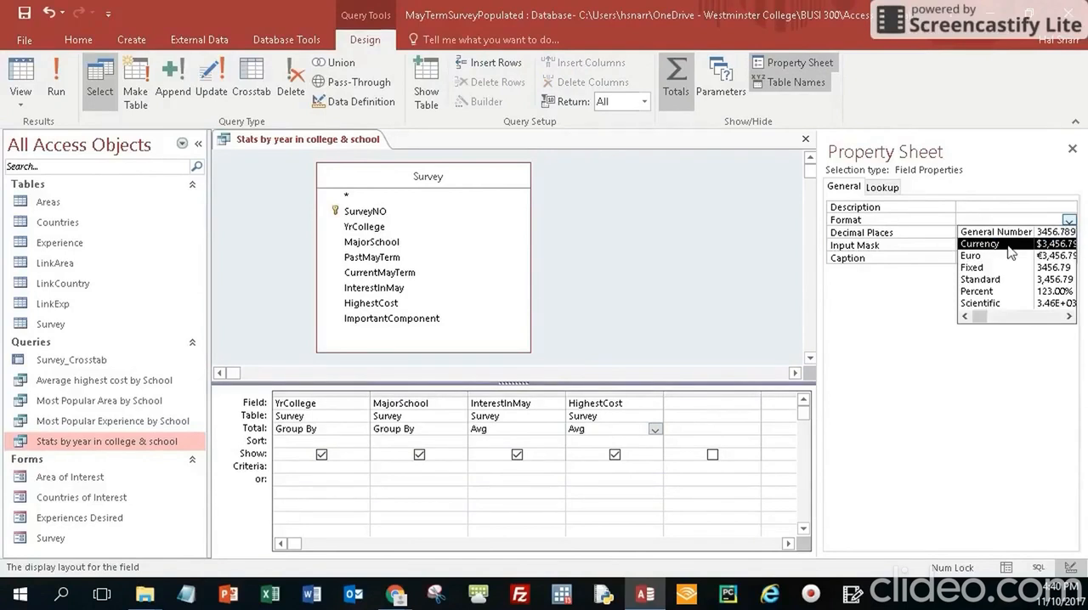
left_click(1008, 245)
left_click(991, 233)
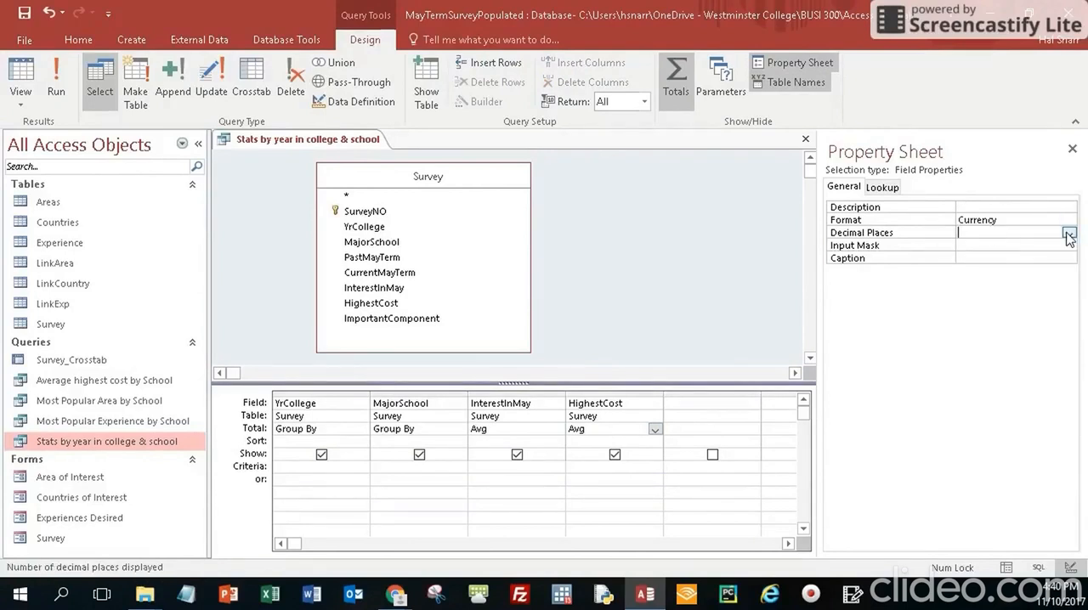
left_click(1069, 234)
left_click(1007, 282)
Close the query with its design changes saved and reopen its datasheet
left_click(805, 138)
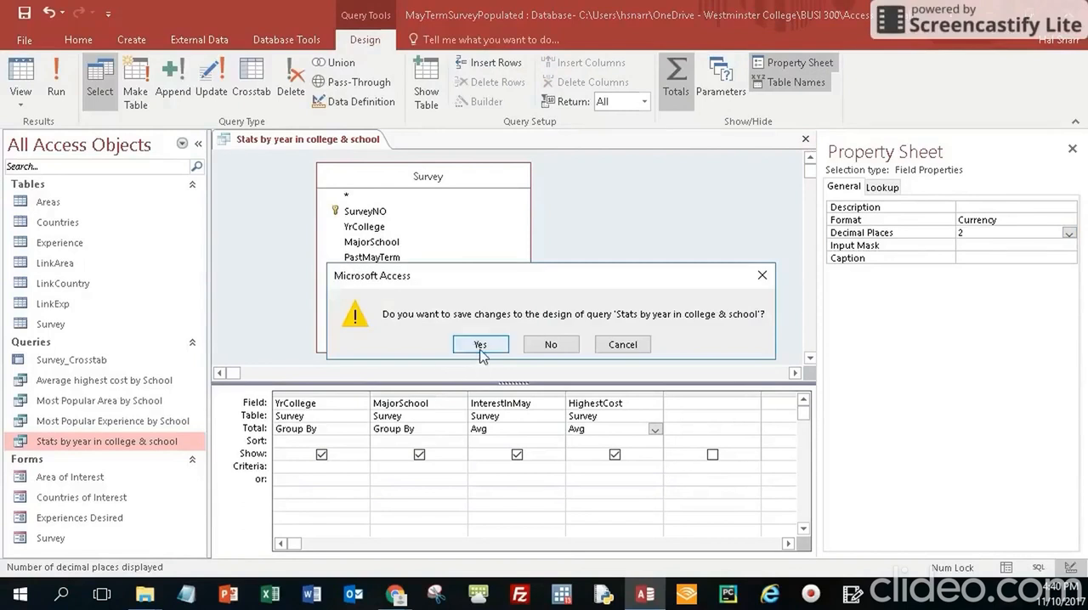
left_click(481, 344)
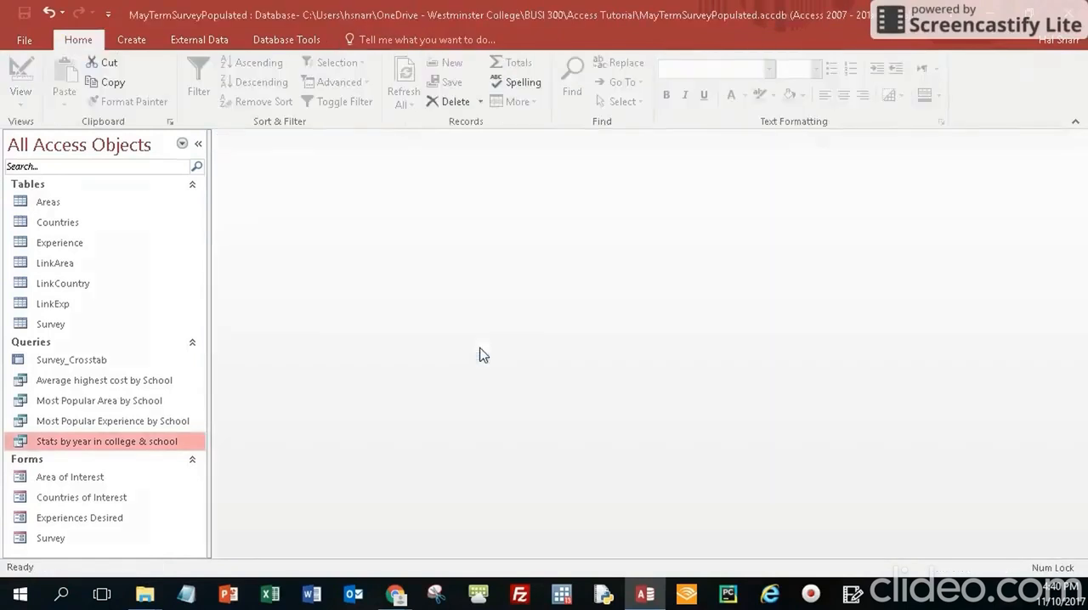
double_click(109, 441)
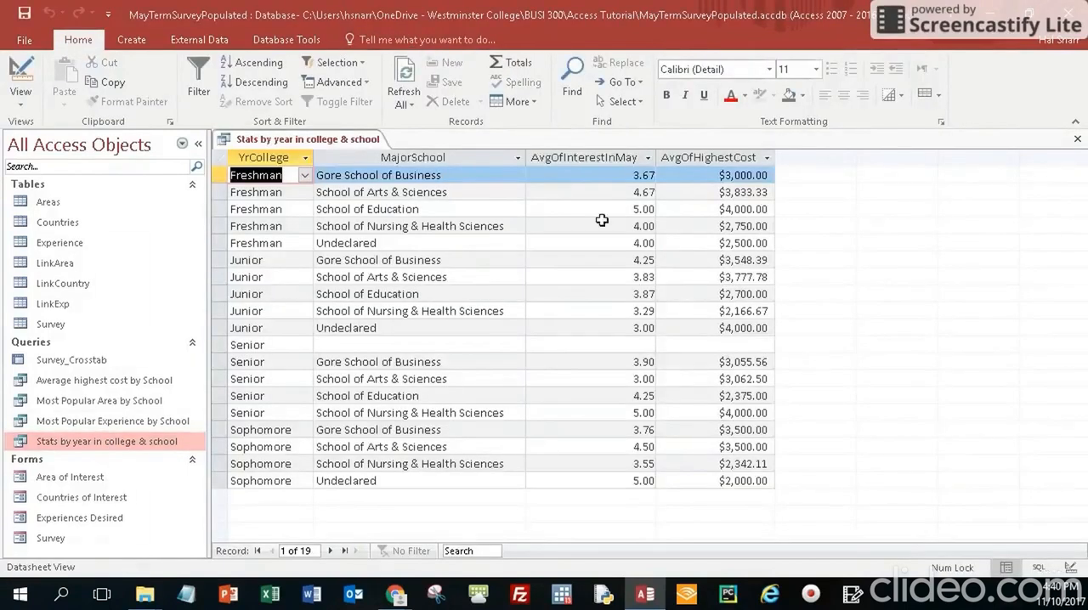